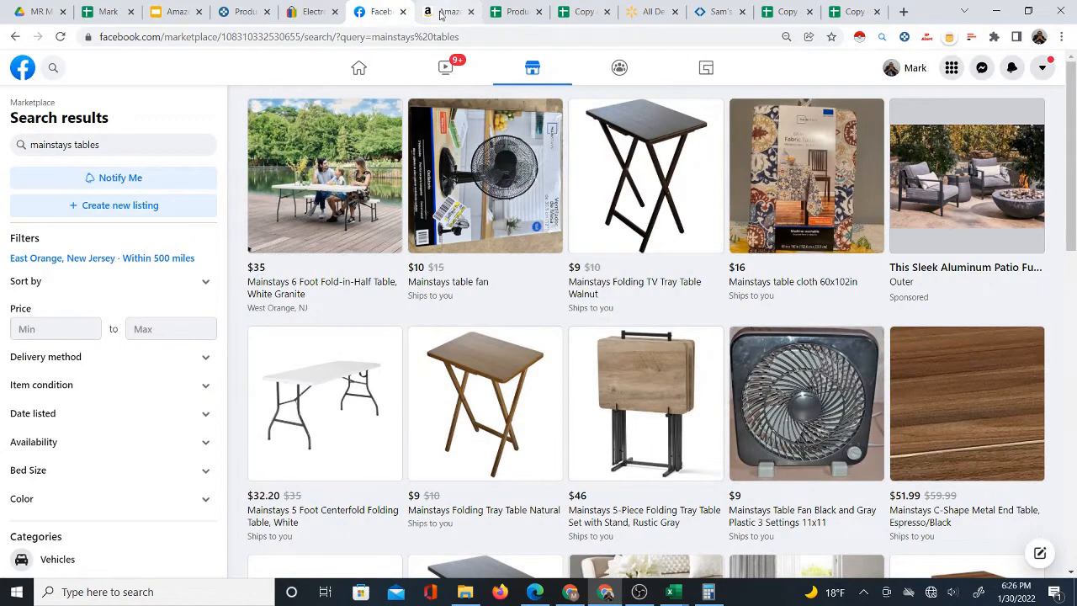
# - Look over the Amazon, Walmart and Sam's Club store pages
pyautogui.click(442, 11)
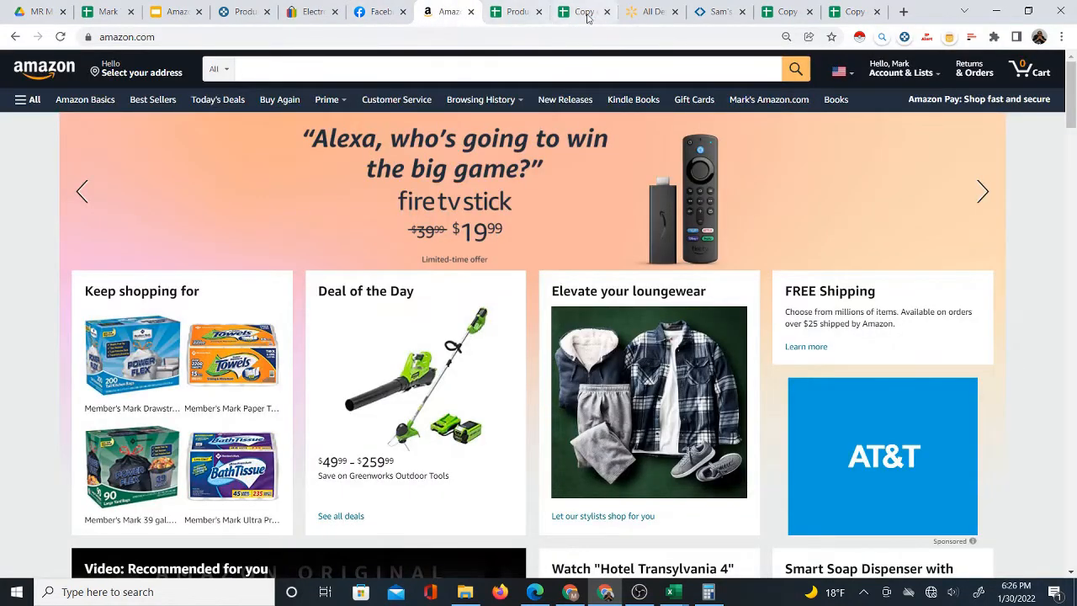
pyautogui.click(645, 15)
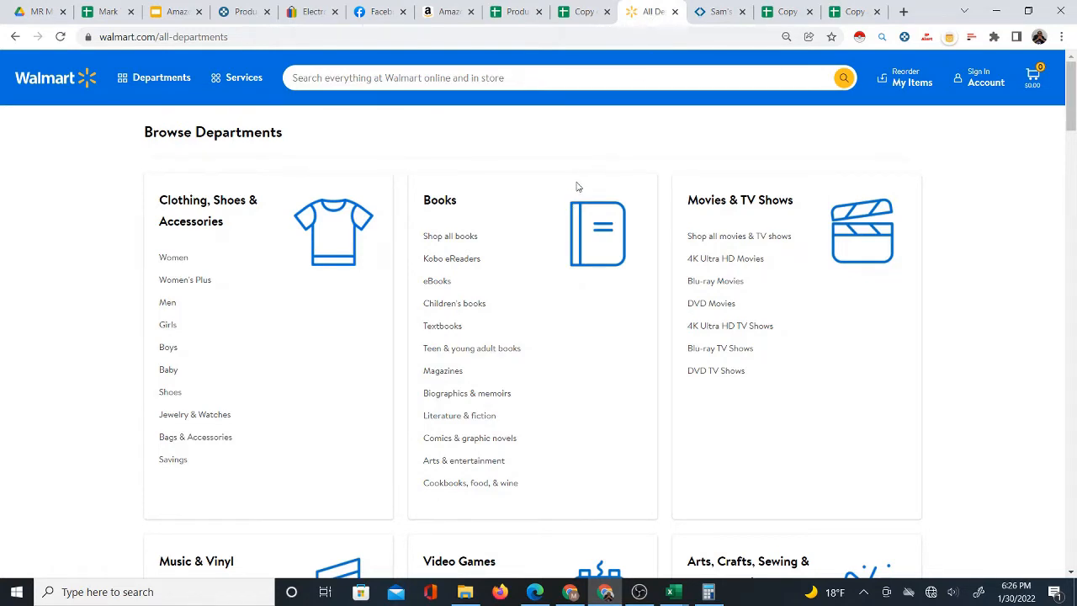
pyautogui.click(709, 15)
pyautogui.click(647, 17)
# - Search eBay for "mainstays" and look over the listings
pyautogui.click(307, 12)
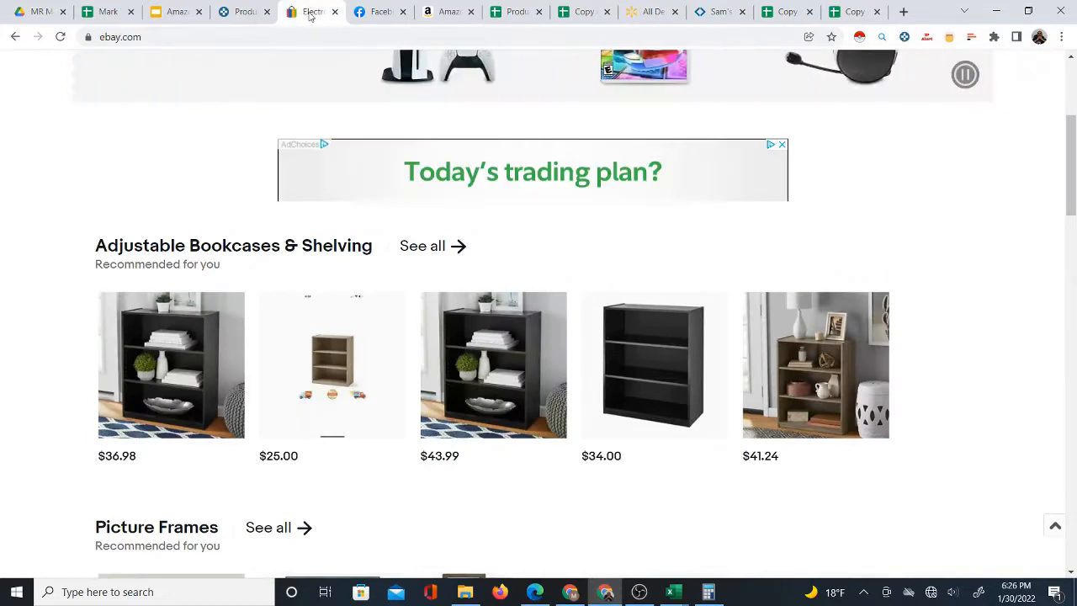
pyautogui.scroll(3, 463, 223)
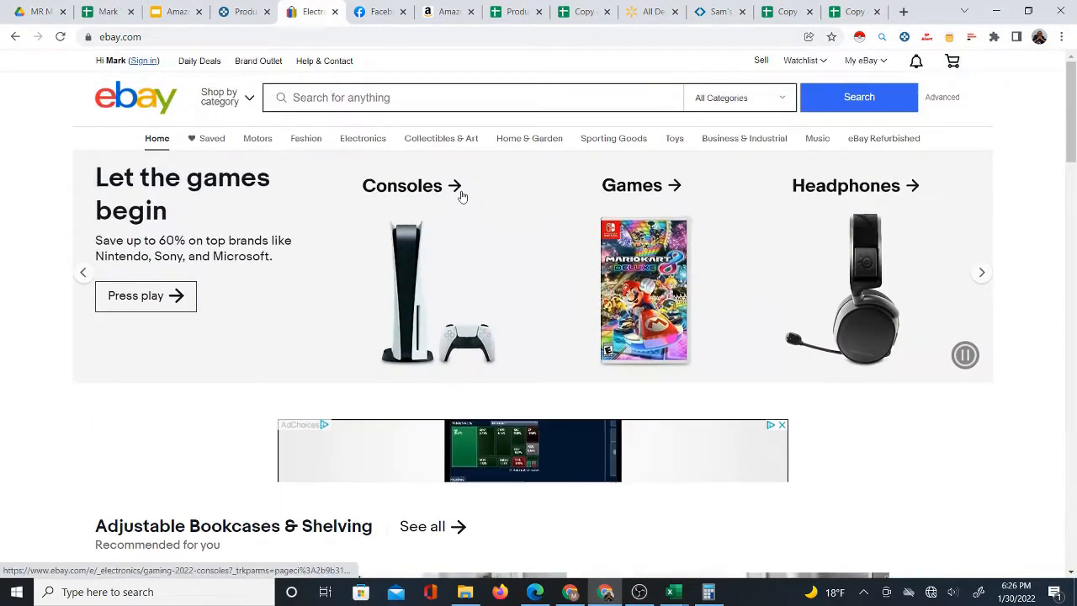
pyautogui.click(341, 99)
pyautogui.write('mains')
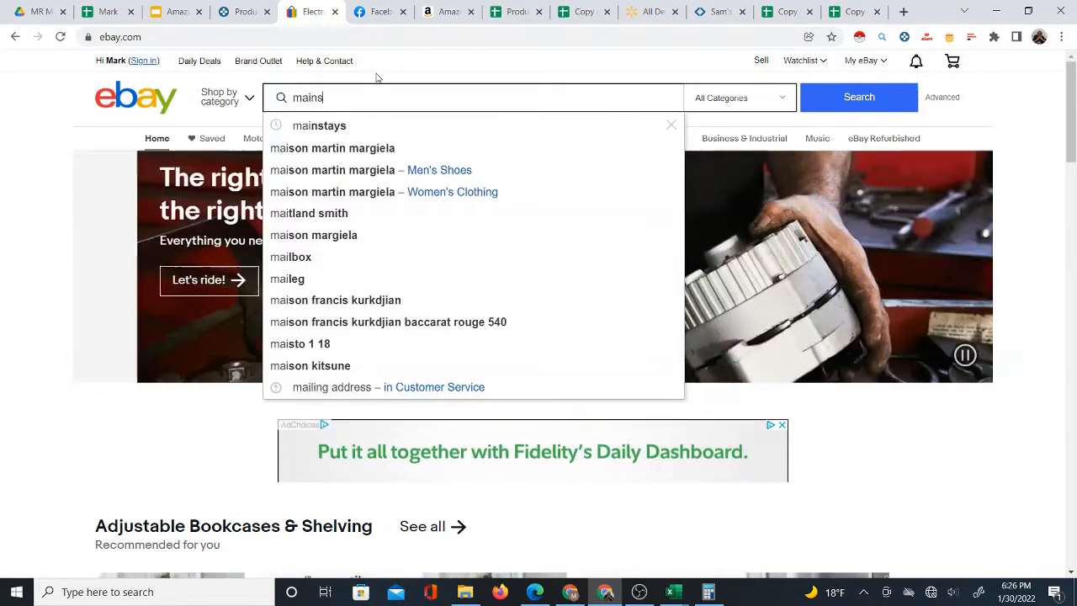
pyautogui.write('tays')
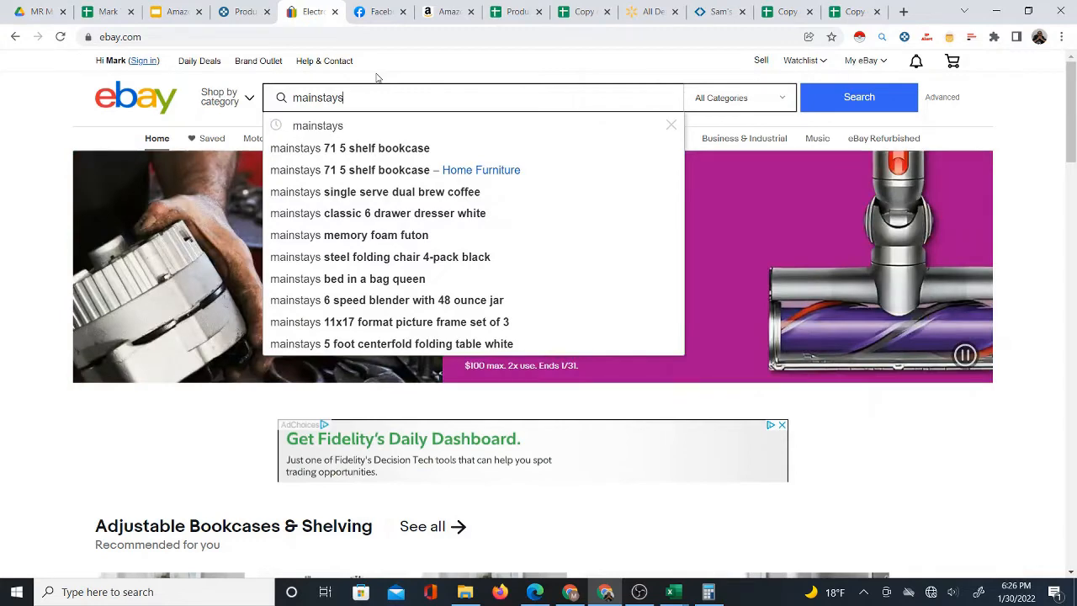
pyautogui.press('Return')
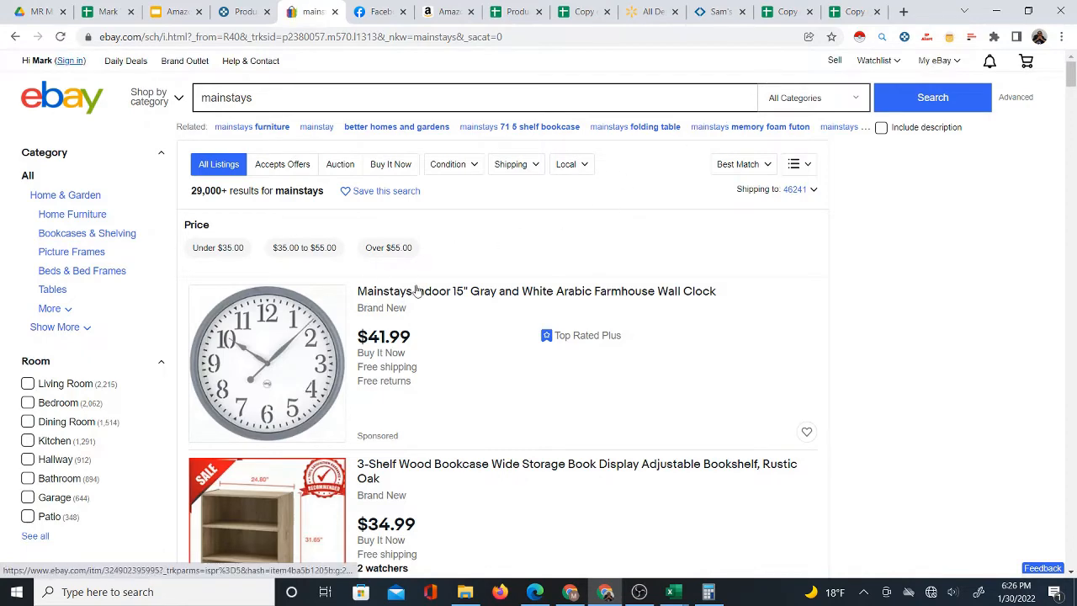
pyautogui.scroll(-3, 480, 303)
pyautogui.scroll(3, 480, 305)
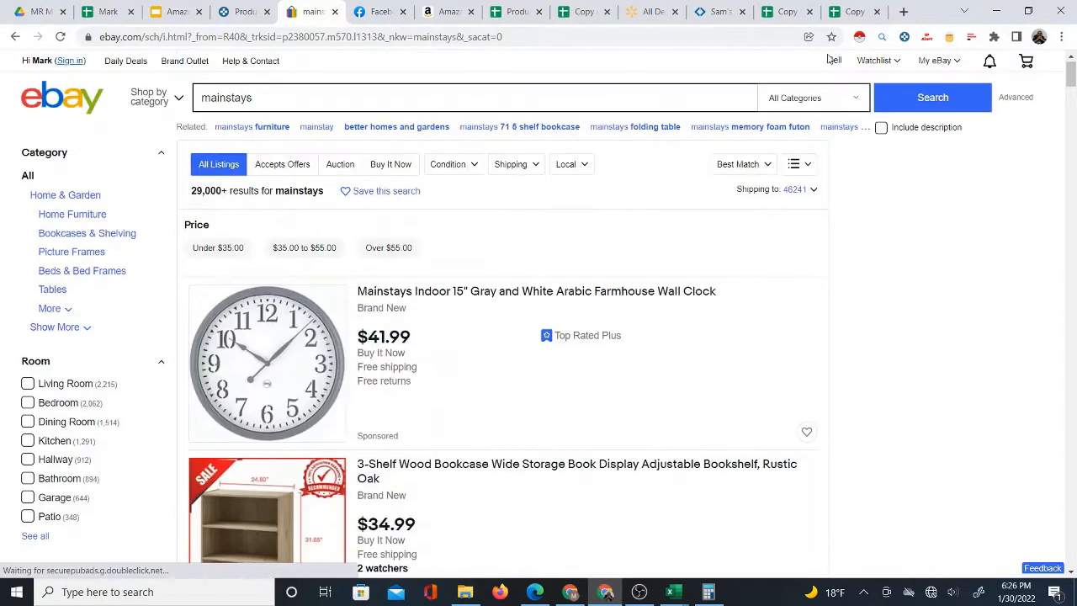
# - Scrape the eBay results page with Instant Data Scraper and open the exported CSV file in Excel
pyautogui.click(860, 37)
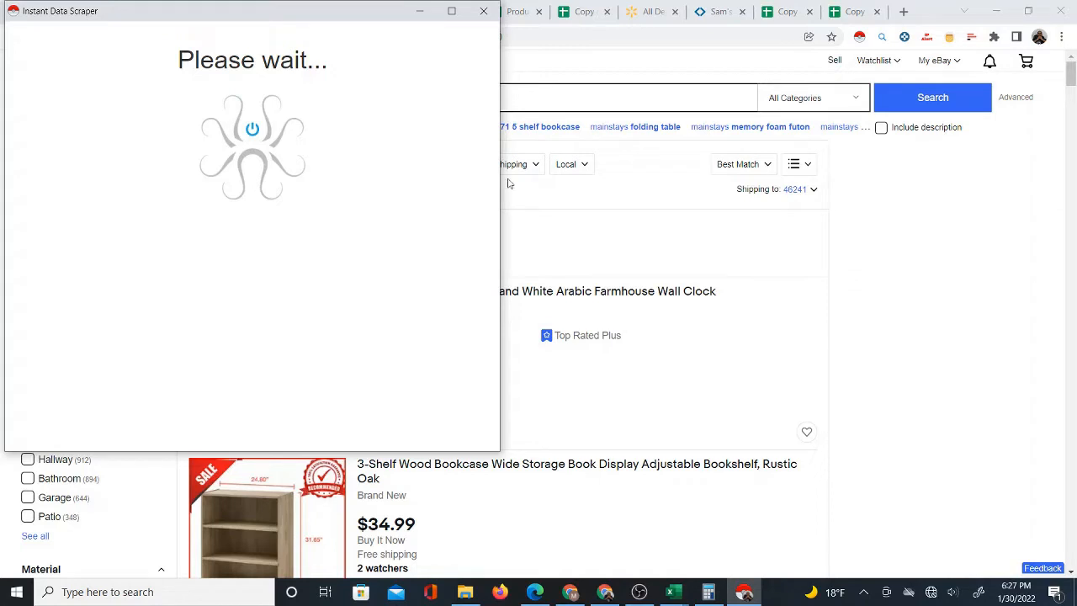
pyautogui.moveTo(357, 14); pyautogui.dragTo(559, 136)
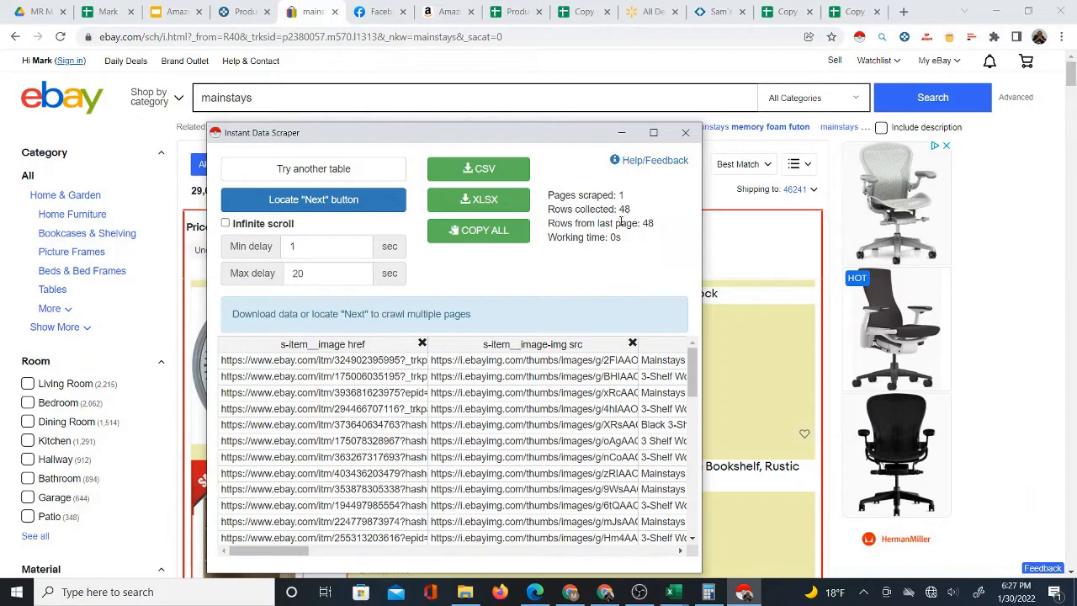
pyautogui.click(480, 171)
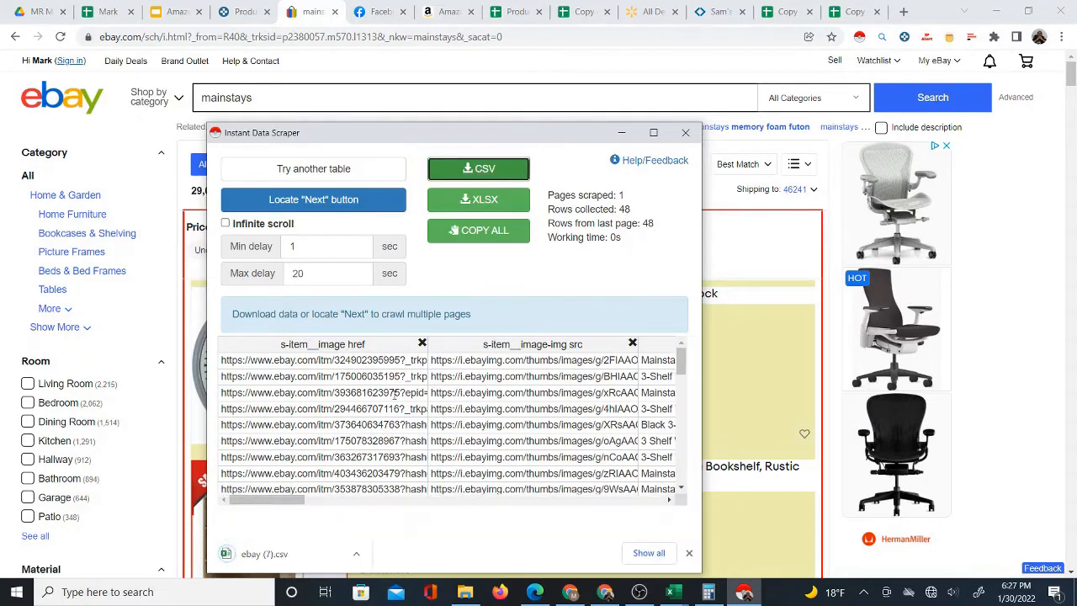
pyautogui.click(261, 554)
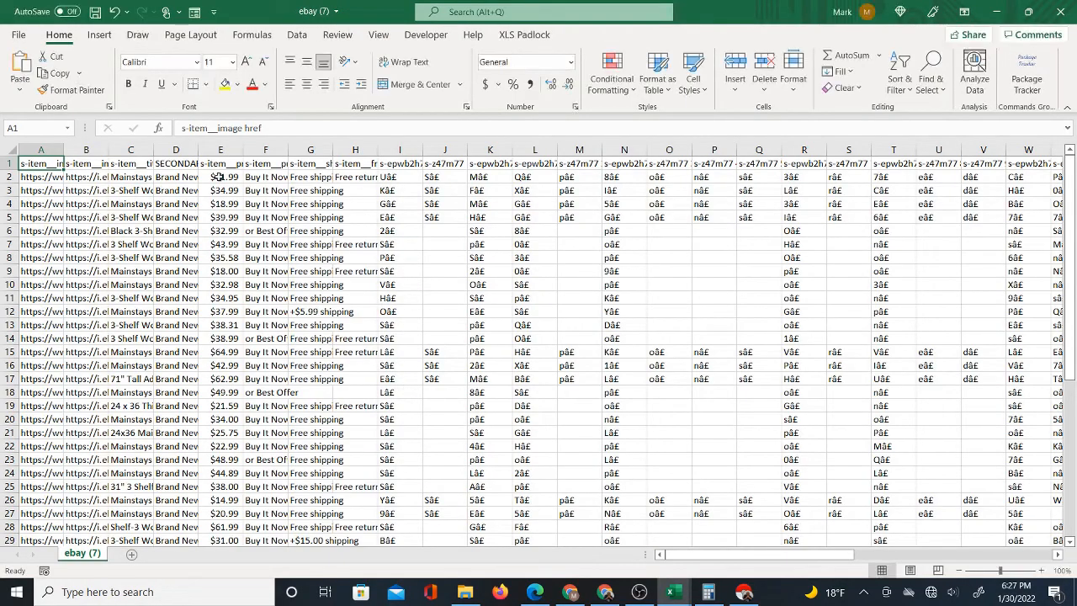
# - Widen the image link column A and the title column C so their contents are readable
pyautogui.moveTo(64, 150); pyautogui.dragTo(255, 150)
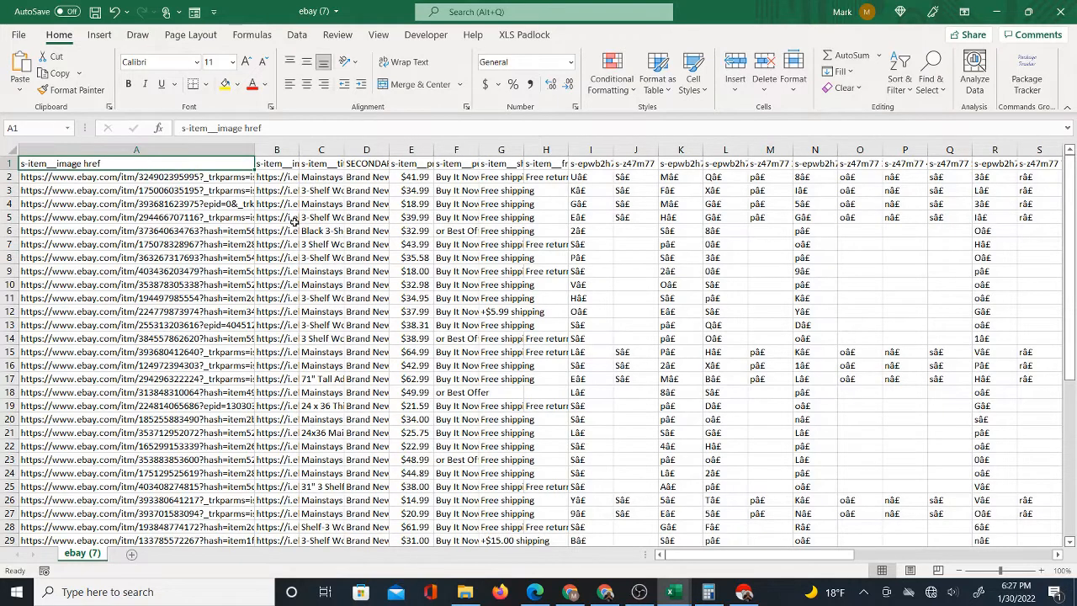
pyautogui.moveTo(344, 150); pyautogui.dragTo(522, 149)
pyautogui.click(438, 177)
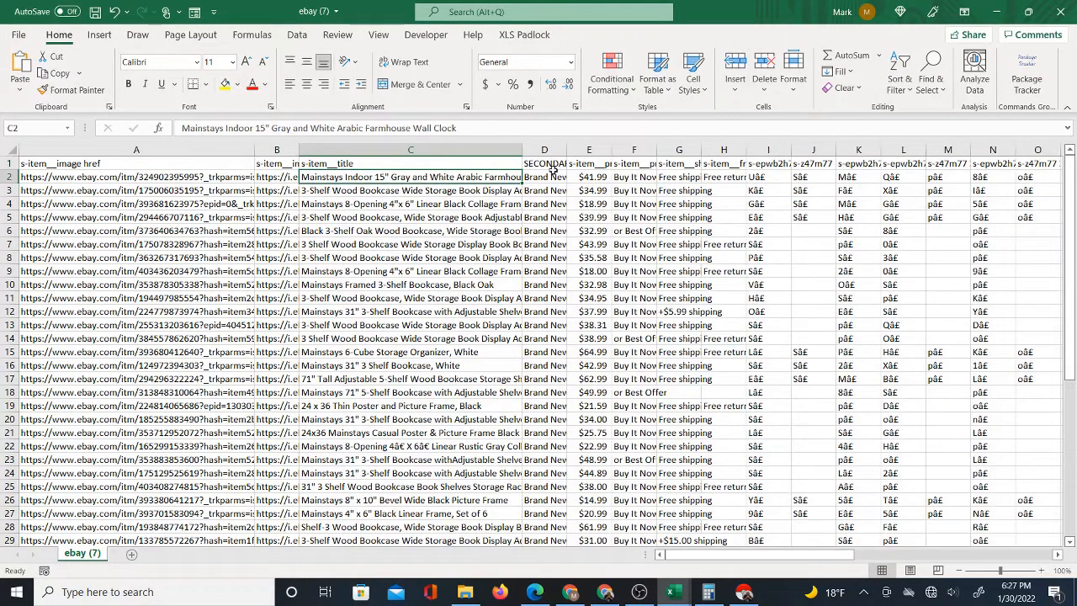
# - Adjust the widths of the SECONDARY_INFO and price columns, leaving the price column just wide enough for its header
pyautogui.doubleClick(612, 152)
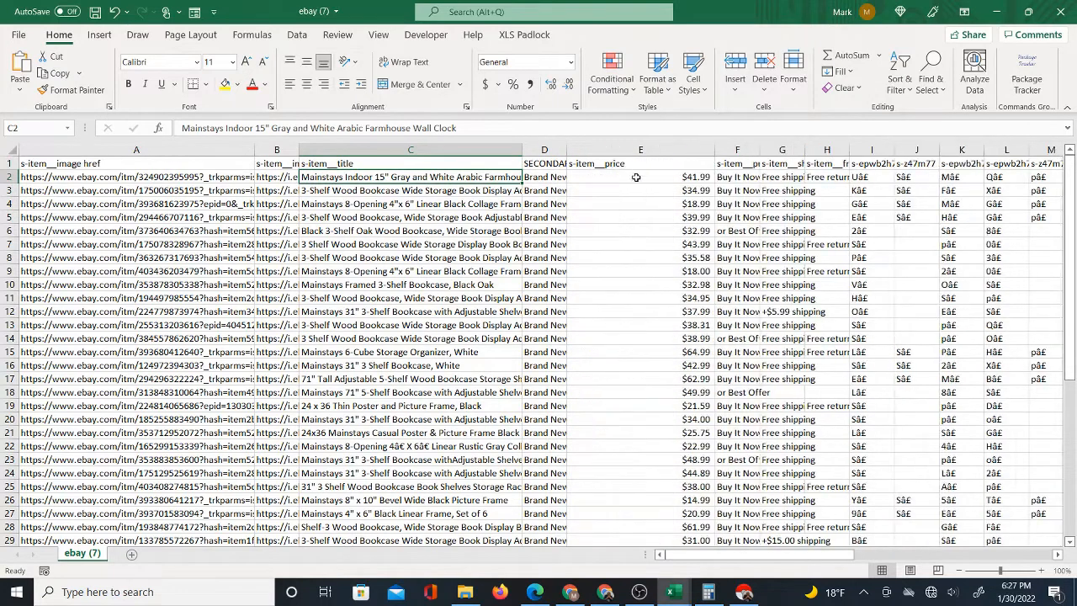
pyautogui.doubleClick(567, 150)
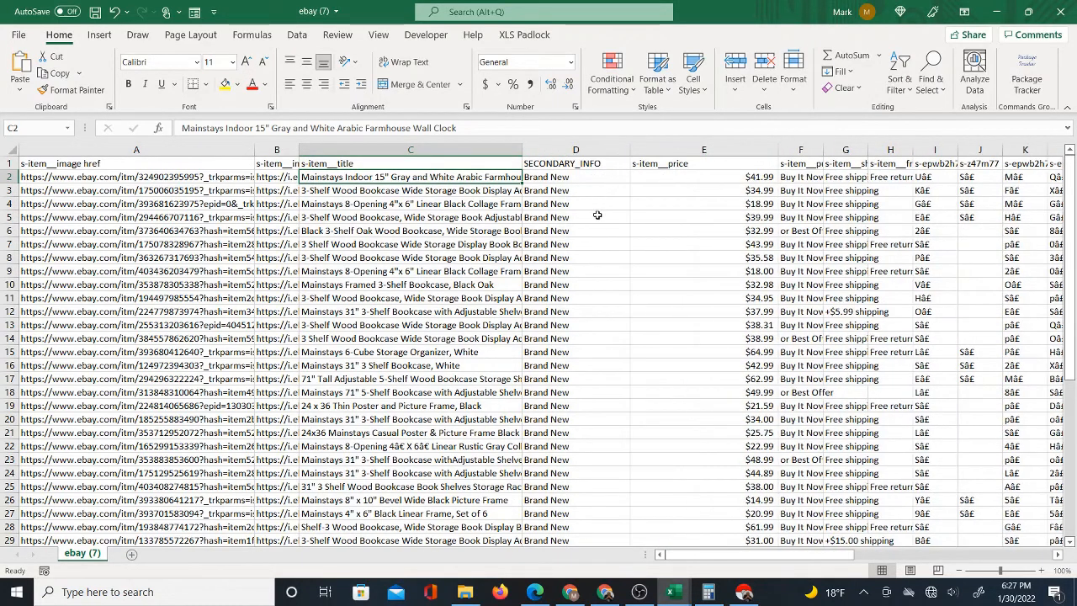
pyautogui.moveTo(631, 149); pyautogui.dragTo(581, 151)
pyautogui.click(624, 164)
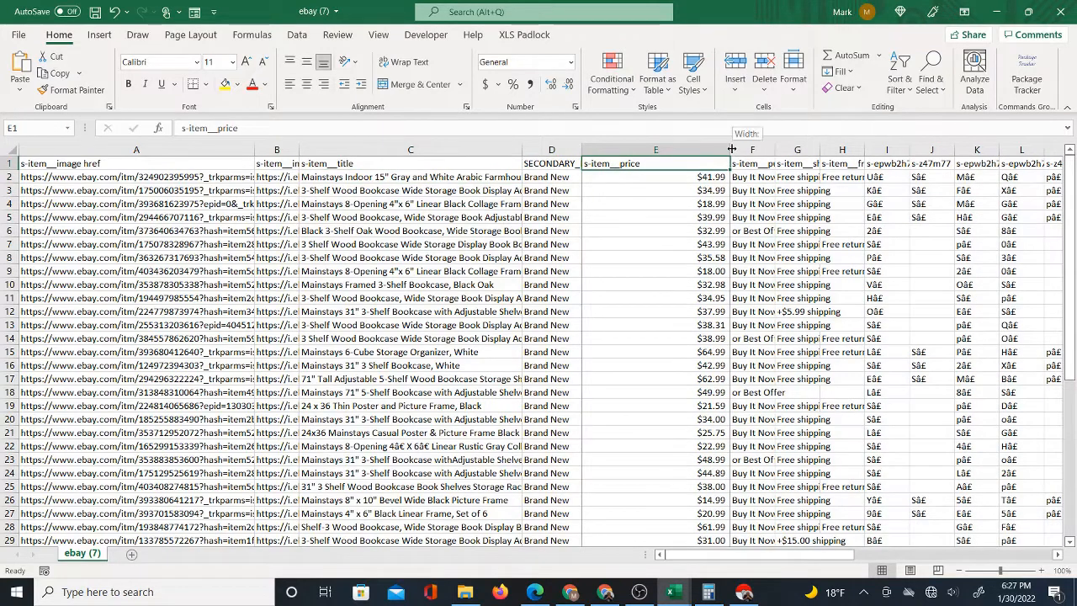
pyautogui.moveTo(676, 158); pyautogui.dragTo(675, 158)
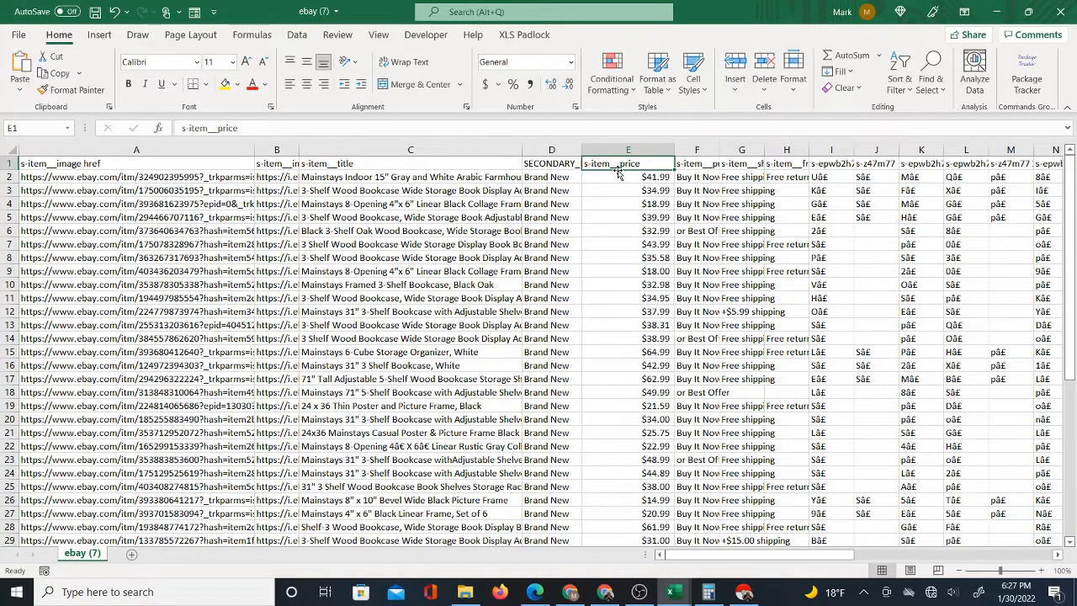
pyautogui.click(619, 175)
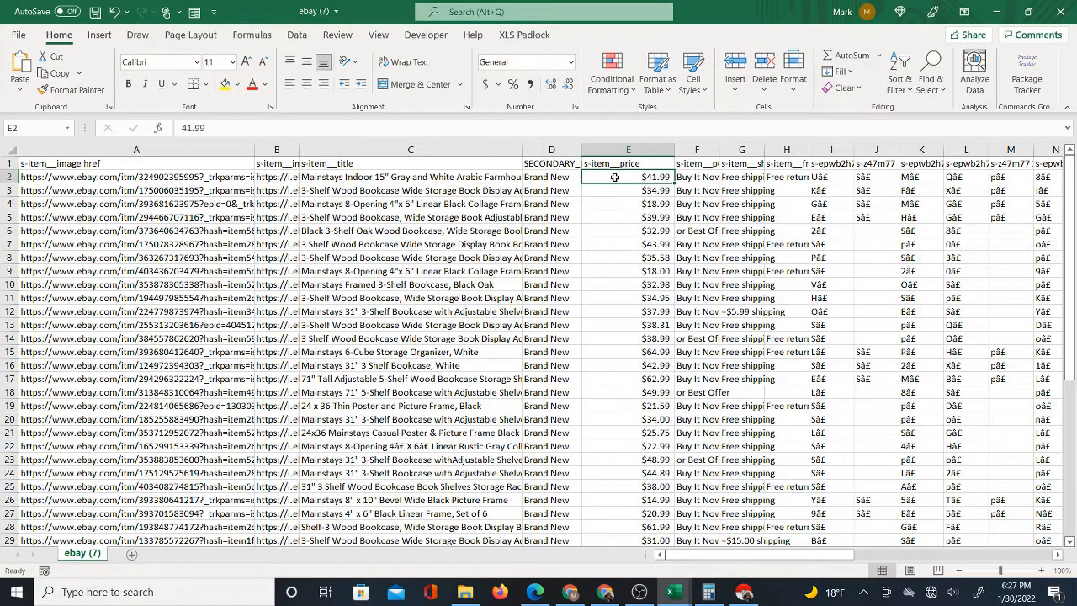
pyautogui.click(626, 162)
pyautogui.moveTo(674, 148); pyautogui.dragTo(642, 150)
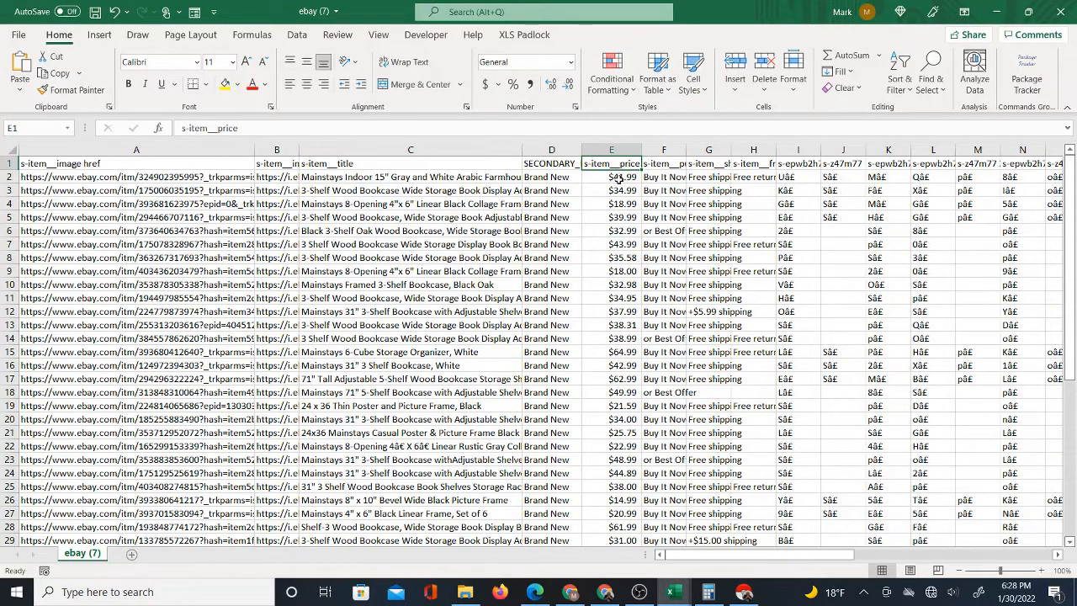
pyautogui.click(617, 180)
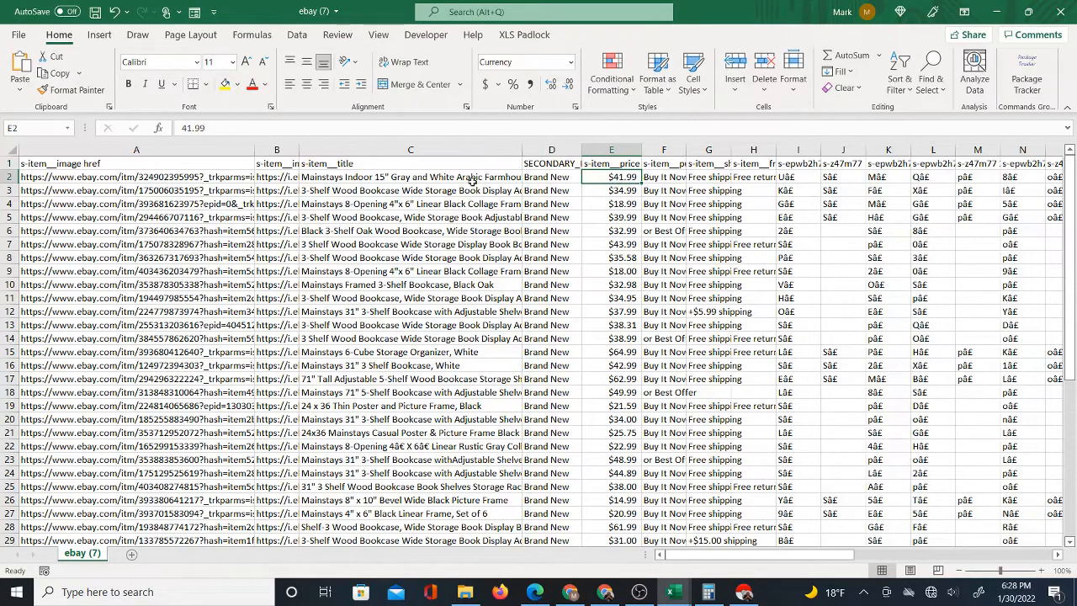
# - Check the first product's link and title, and widen the SECONDARY_INFO column to fit its full header
pyautogui.click(90, 180)
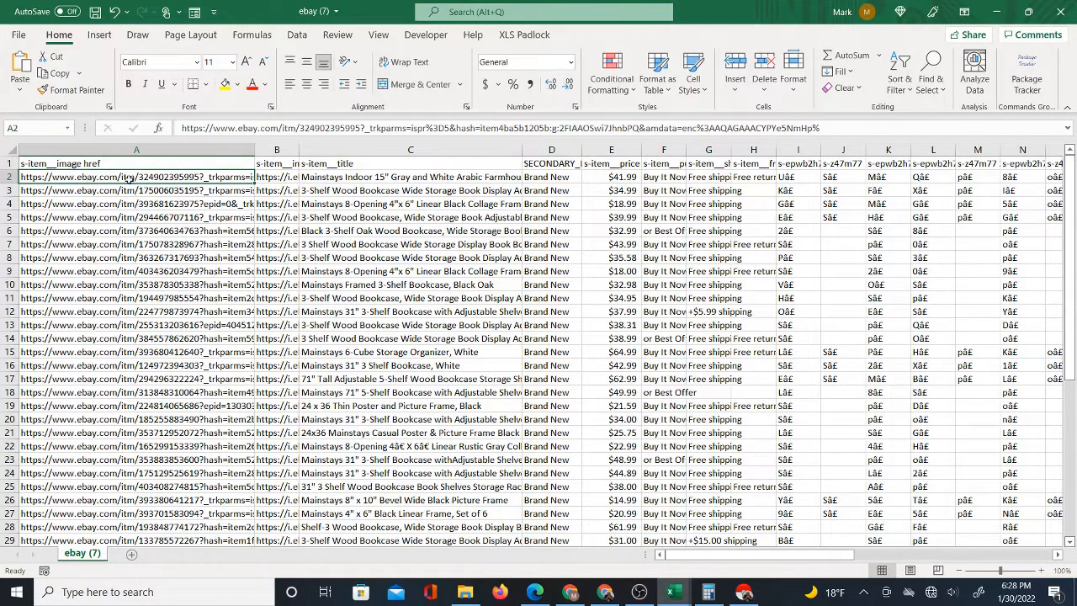
pyautogui.click(378, 179)
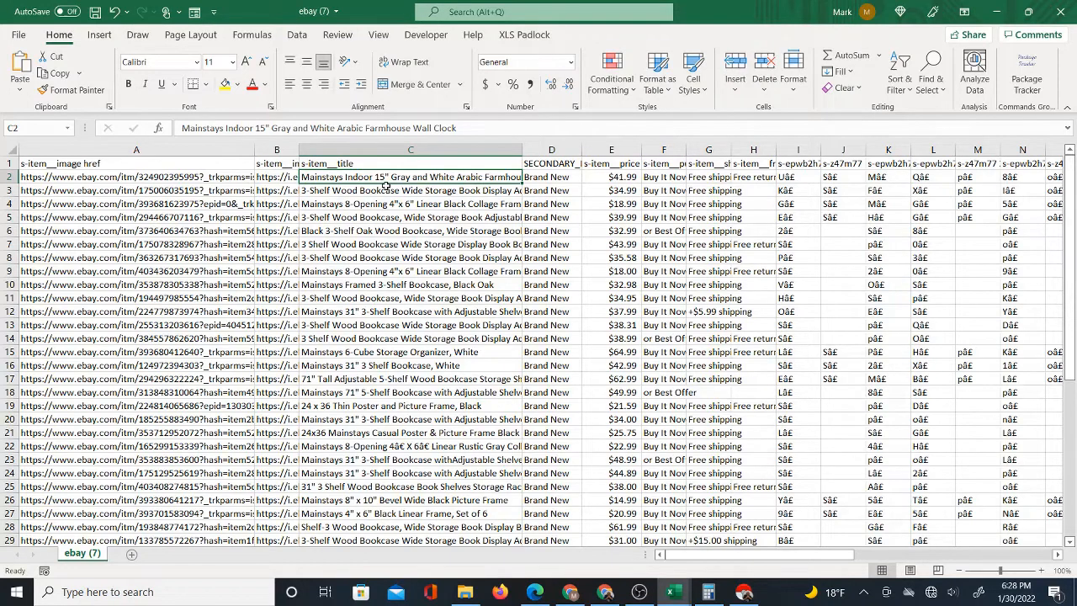
pyautogui.doubleClick(579, 155)
pyautogui.click(583, 164)
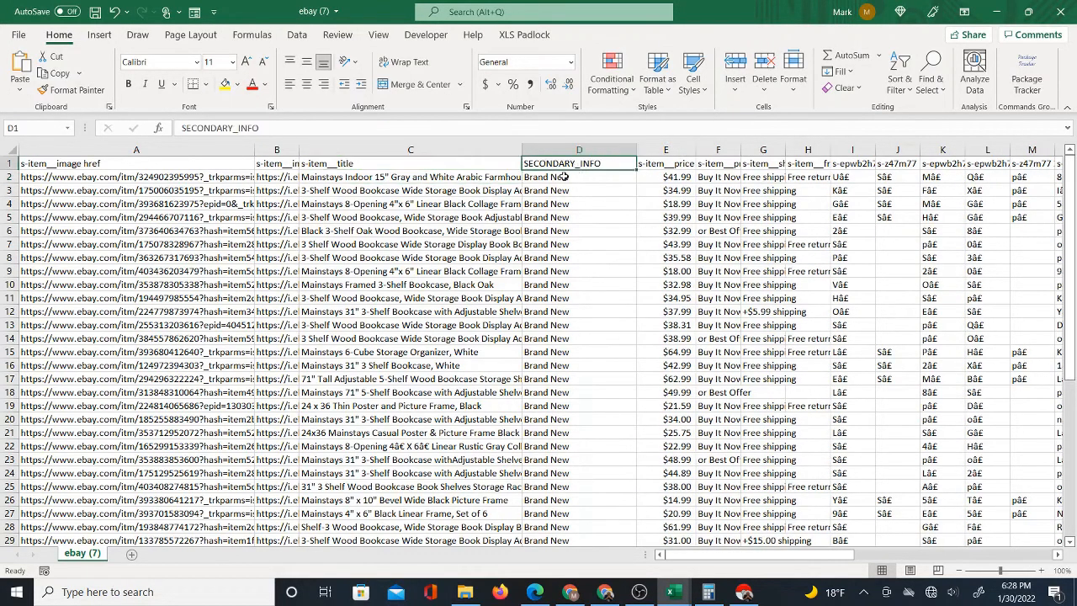
pyautogui.click(493, 178)
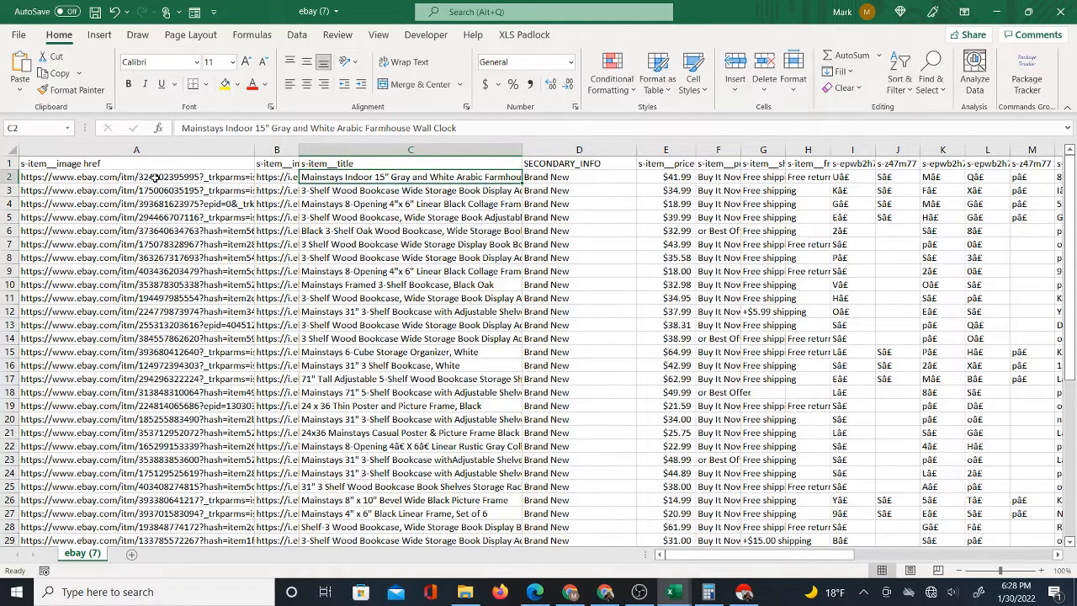
# - Highlight the first scraped links and titles, and view the Product Title Auto-Sourcer's sourcing sheet before returning to the eBay workbook
pyautogui.moveTo(88, 178); pyautogui.dragTo(95, 357)
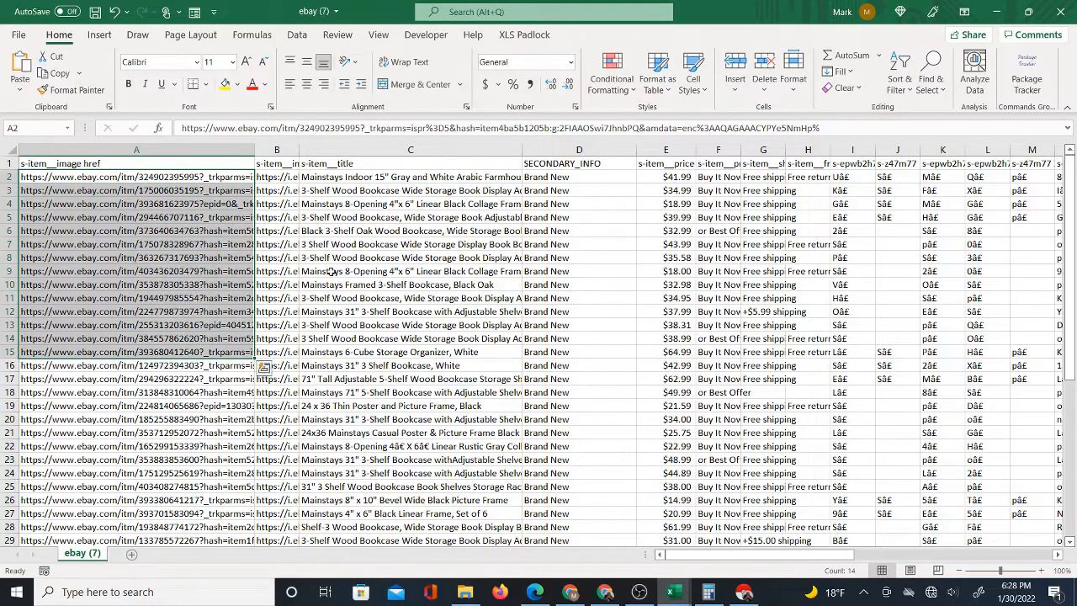
pyautogui.moveTo(418, 178); pyautogui.dragTo(415, 283)
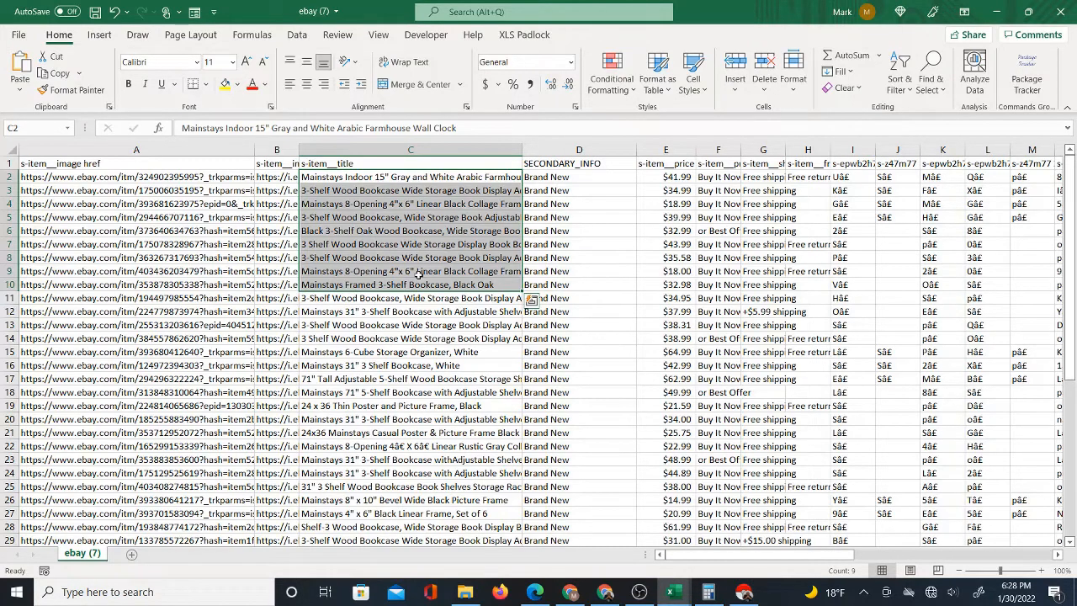
pyautogui.click(605, 592)
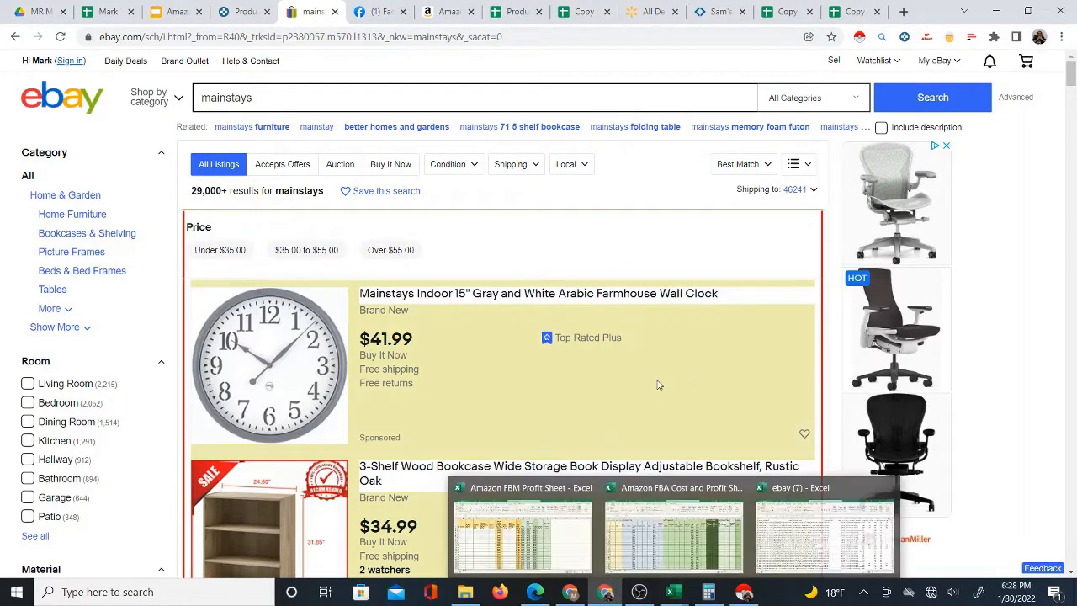
pyautogui.click(515, 10)
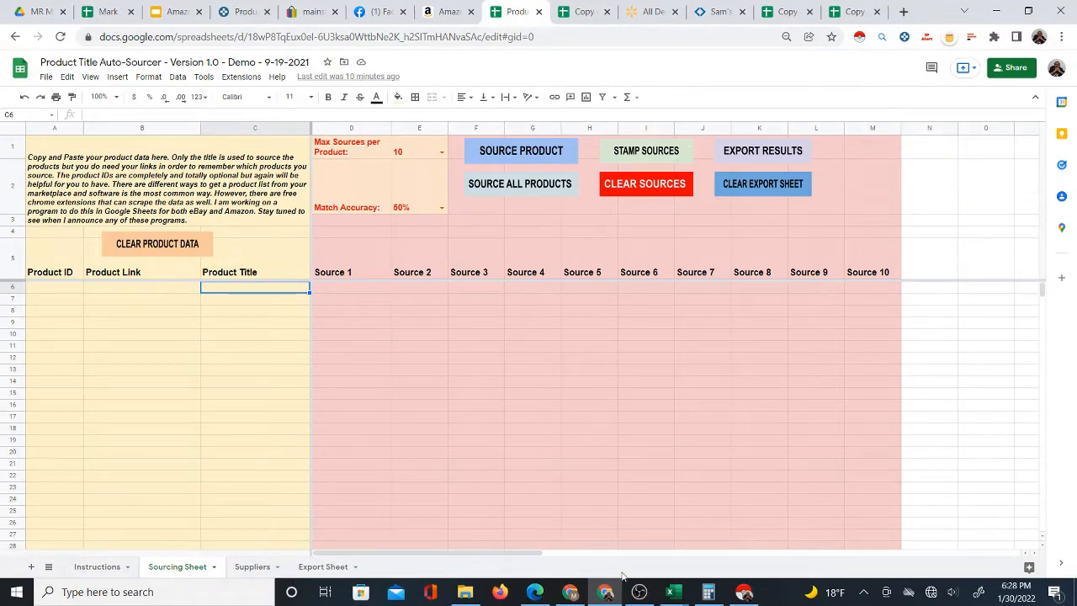
pyautogui.moveTo(657, 580)
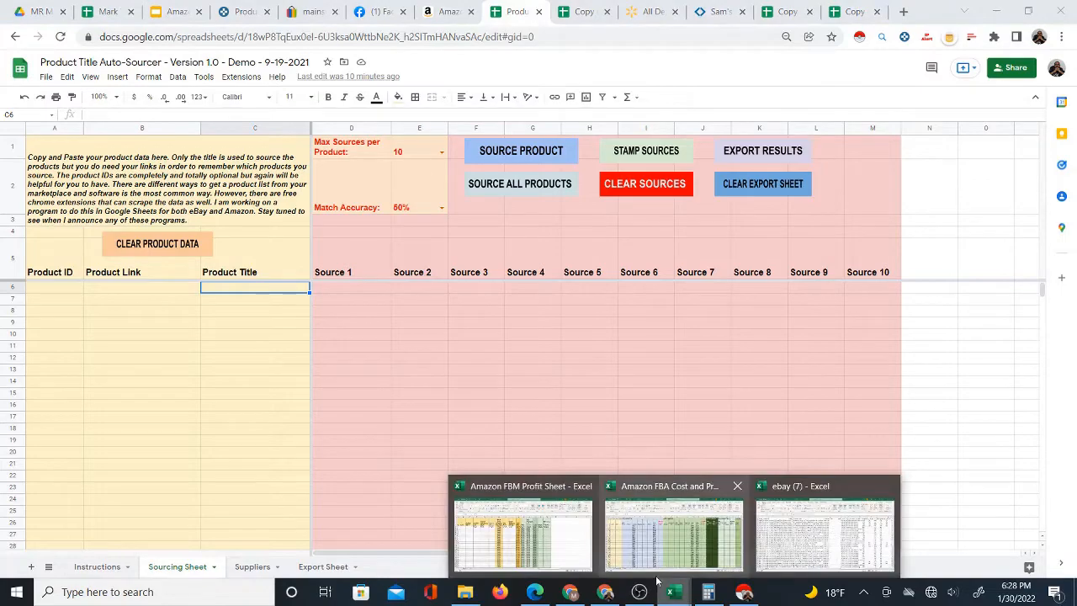
pyautogui.click(783, 528)
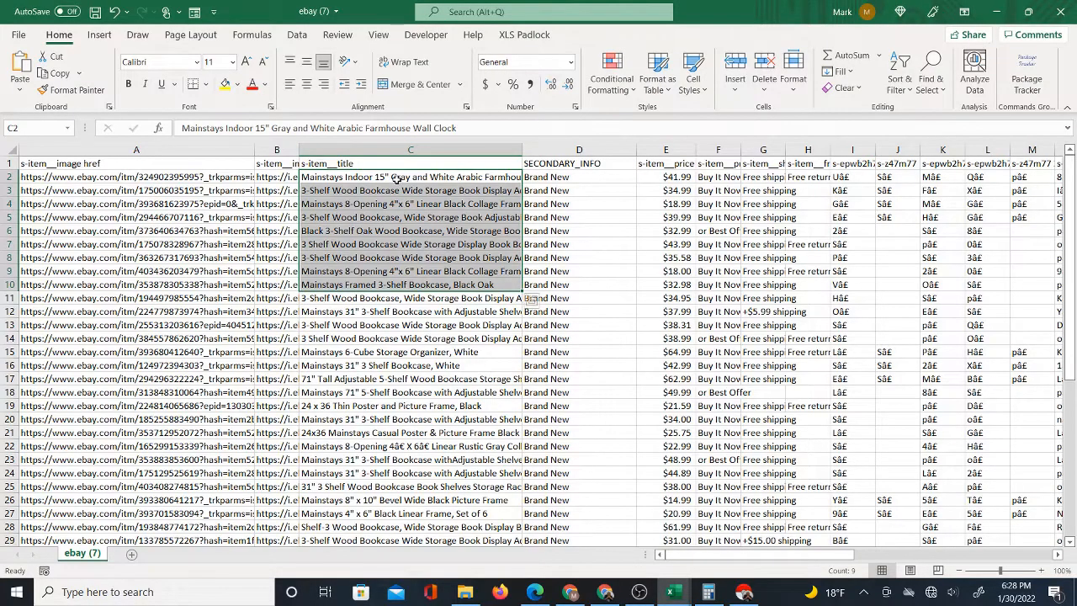
# - Copy the product titles in cells C2:C24
pyautogui.moveTo(395, 177); pyautogui.dragTo(411, 478)
pyautogui.rightClick(384, 311)
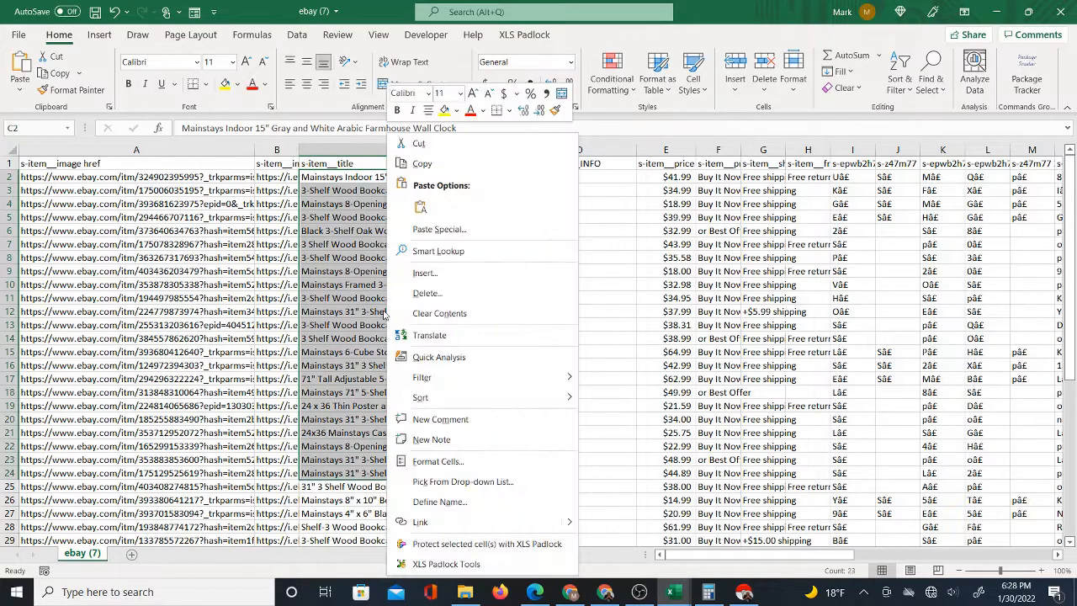
pyautogui.click(424, 161)
# - Copy the product titles in cells C2:C48 of the eBay sheet
pyautogui.scroll(-1, 404, 176)
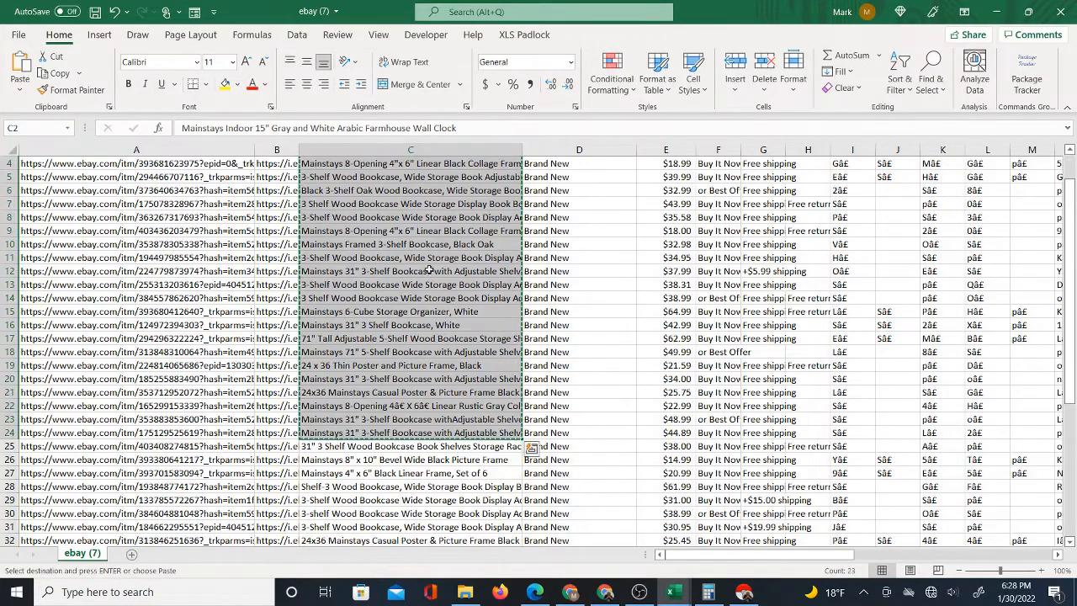
pyautogui.scroll(1, 395, 181)
pyautogui.moveTo(395, 180); pyautogui.dragTo(413, 534)
pyautogui.rightClick(421, 414)
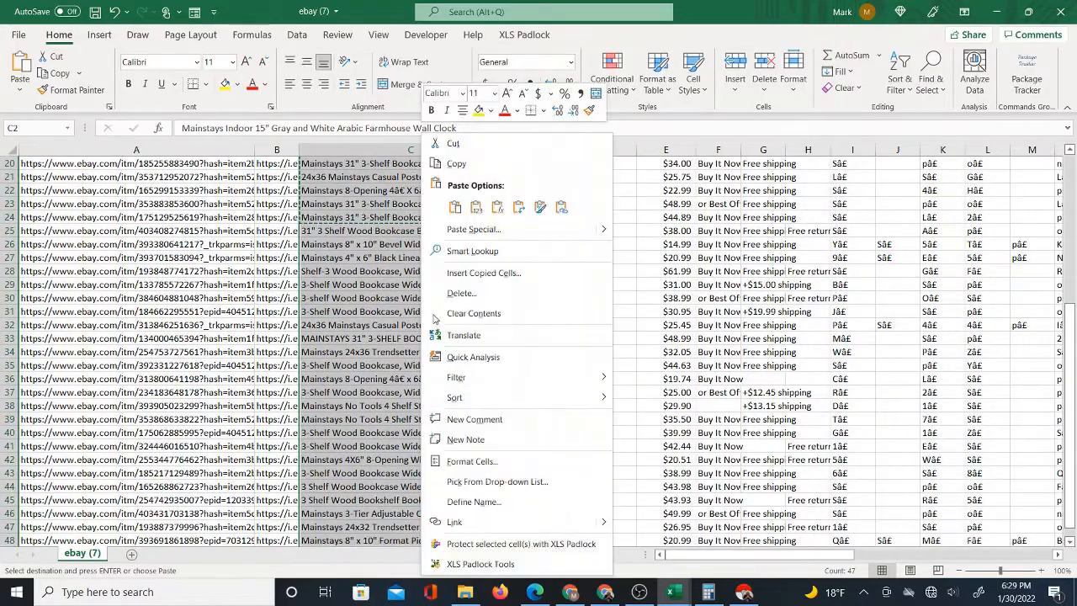
pyautogui.click(468, 163)
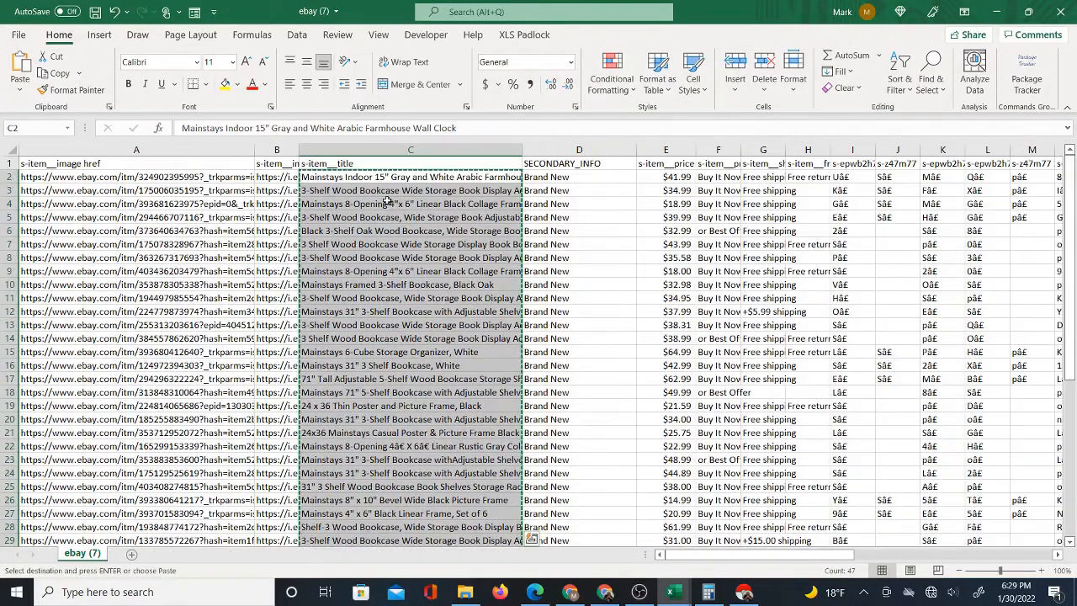
# - Switch to the Product Title Auto-Sourcer sheet and paste the copied titles as values only into the Product Title column from C6
pyautogui.click(596, 591)
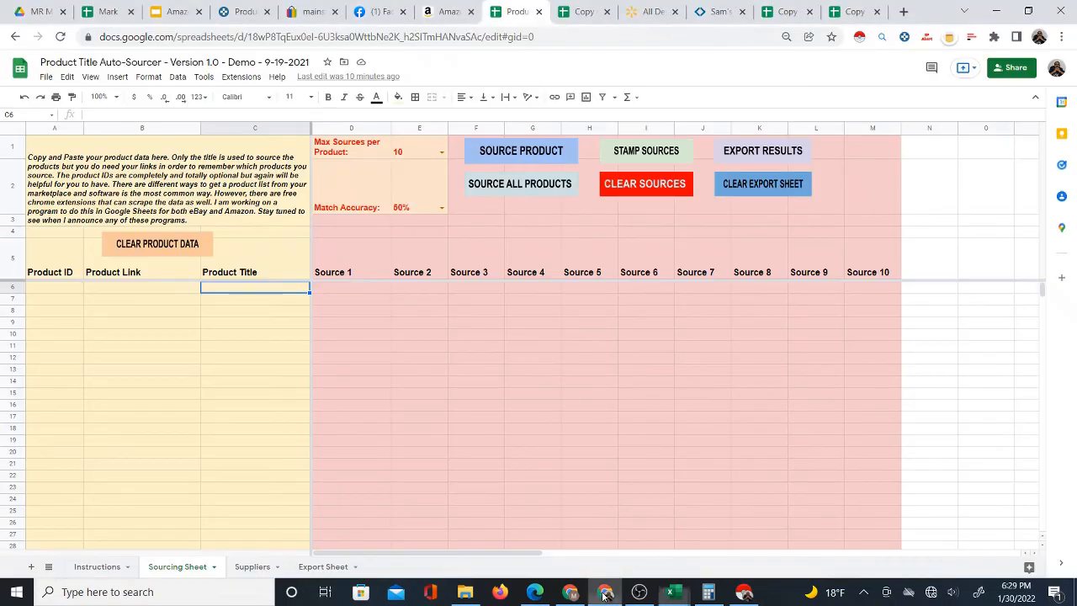
pyautogui.rightClick(264, 290)
pyautogui.moveTo(351, 312)
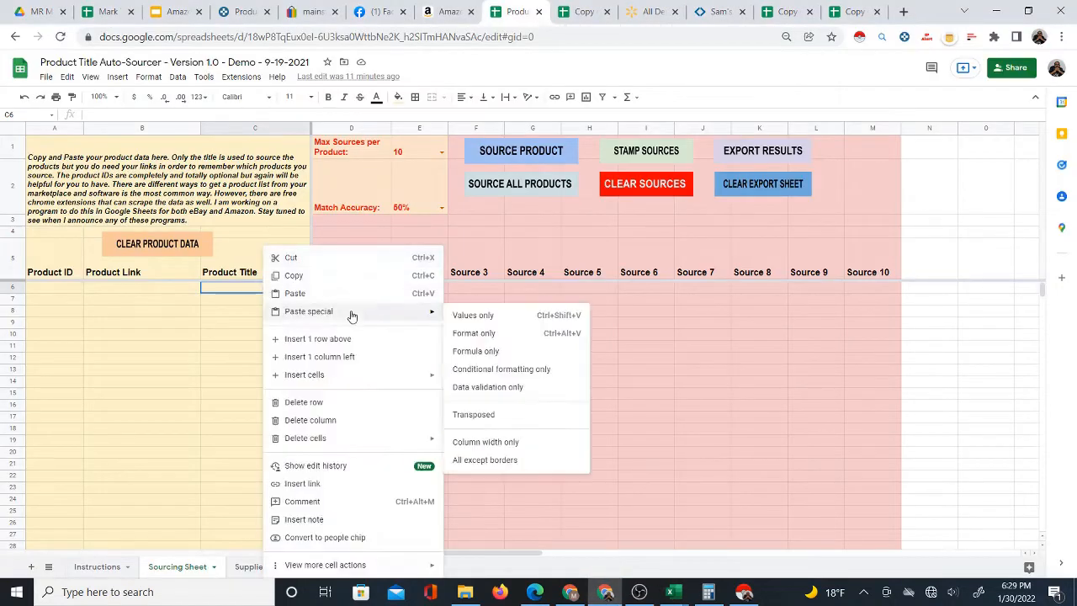
pyautogui.click(461, 318)
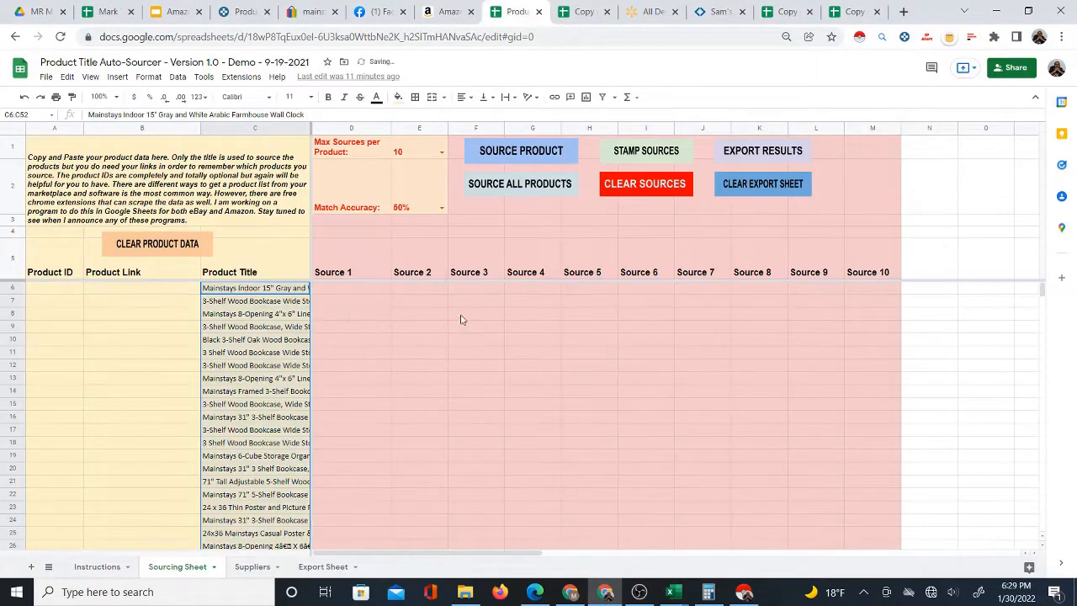
pyautogui.click(344, 291)
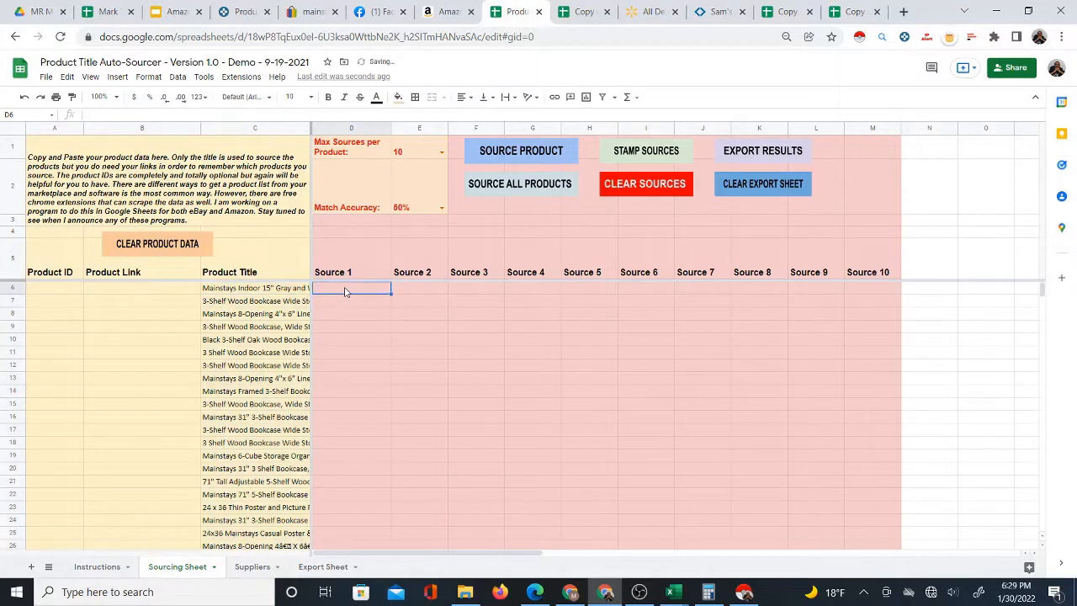
# - Return to the ebay (7) Excel workbook and copy the product links in cells A2:A48
pyautogui.click(164, 291)
pyautogui.moveTo(672, 591)
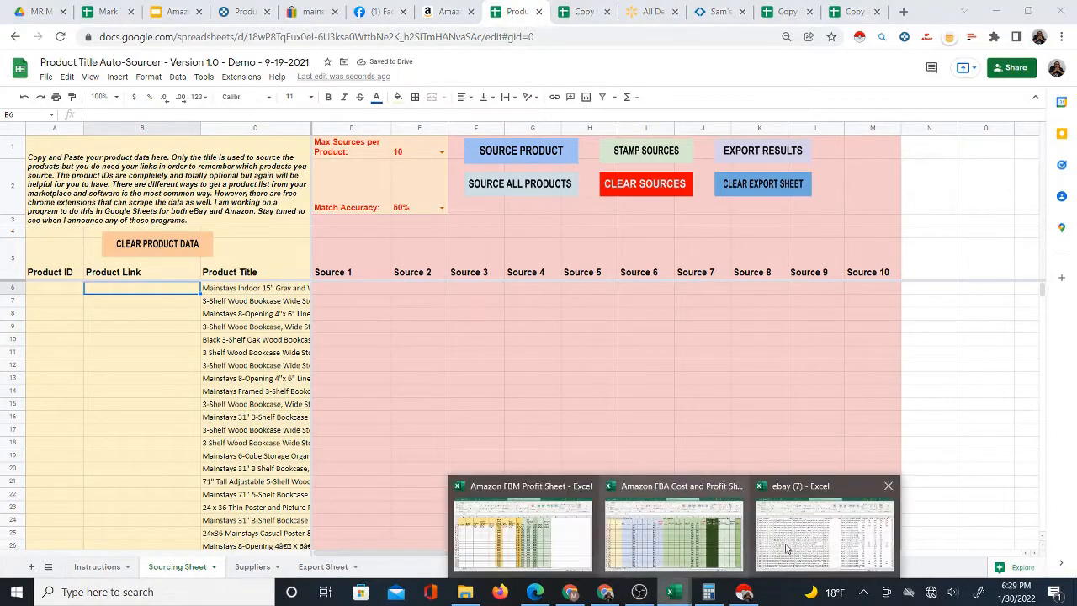
pyautogui.click(831, 526)
pyautogui.moveTo(118, 177); pyautogui.dragTo(123, 488)
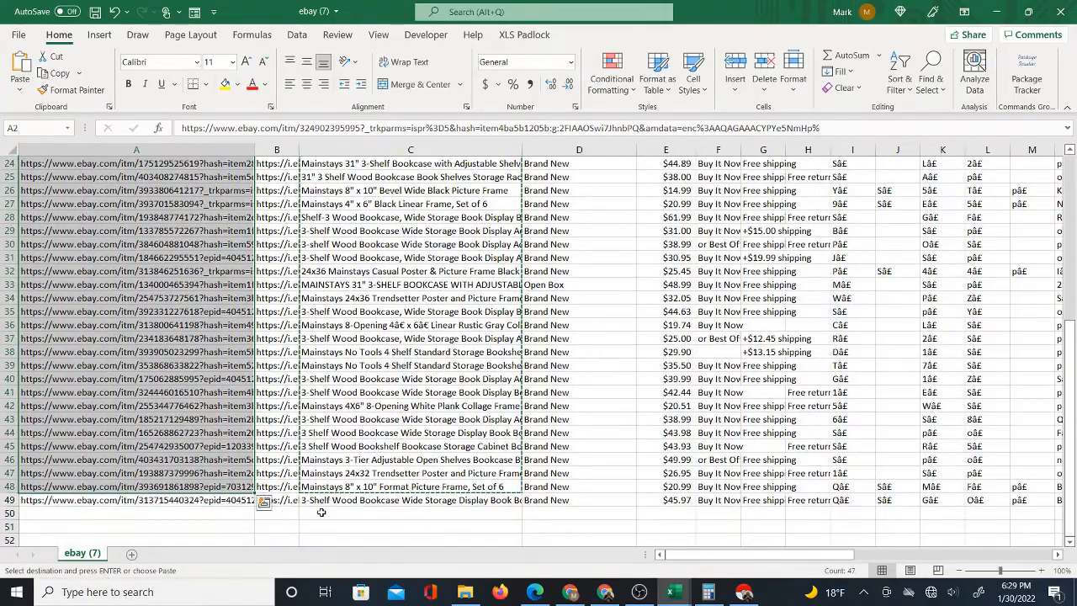
pyautogui.rightClick(186, 403)
pyautogui.click(221, 163)
pyautogui.scroll(8, 379, 336)
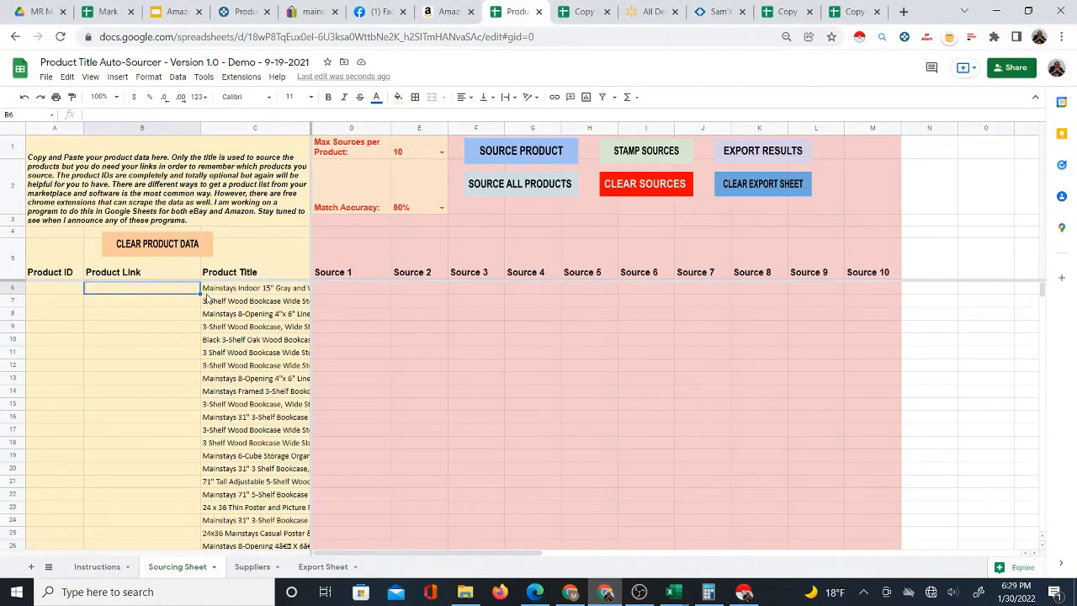
# - Paste the copied eBay links as values only into the Product Link column from B6
pyautogui.rightClick(121, 297)
pyautogui.moveTo(211, 312)
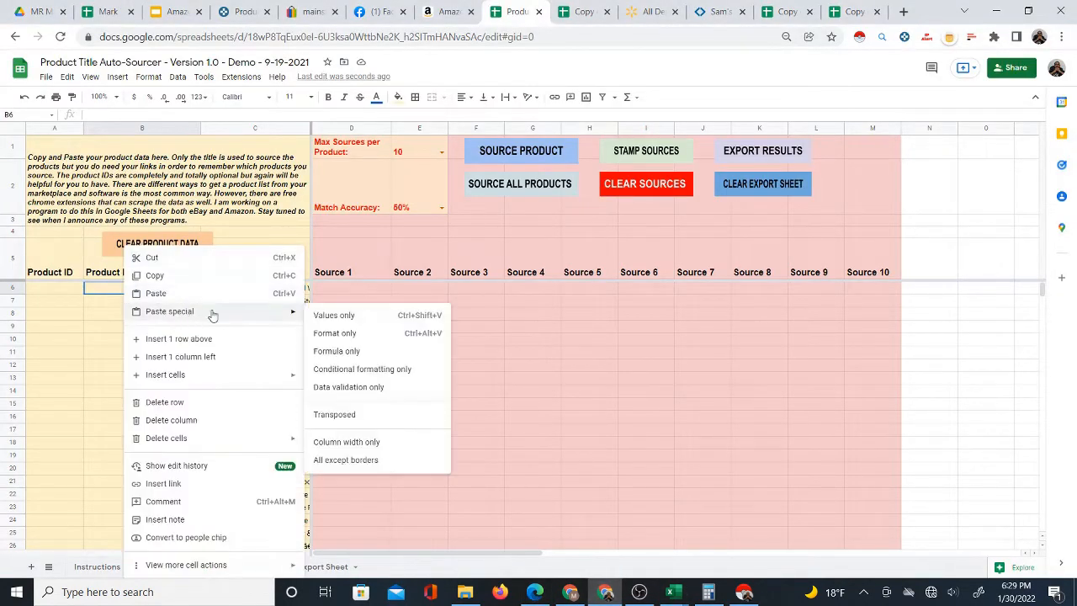
pyautogui.click(333, 315)
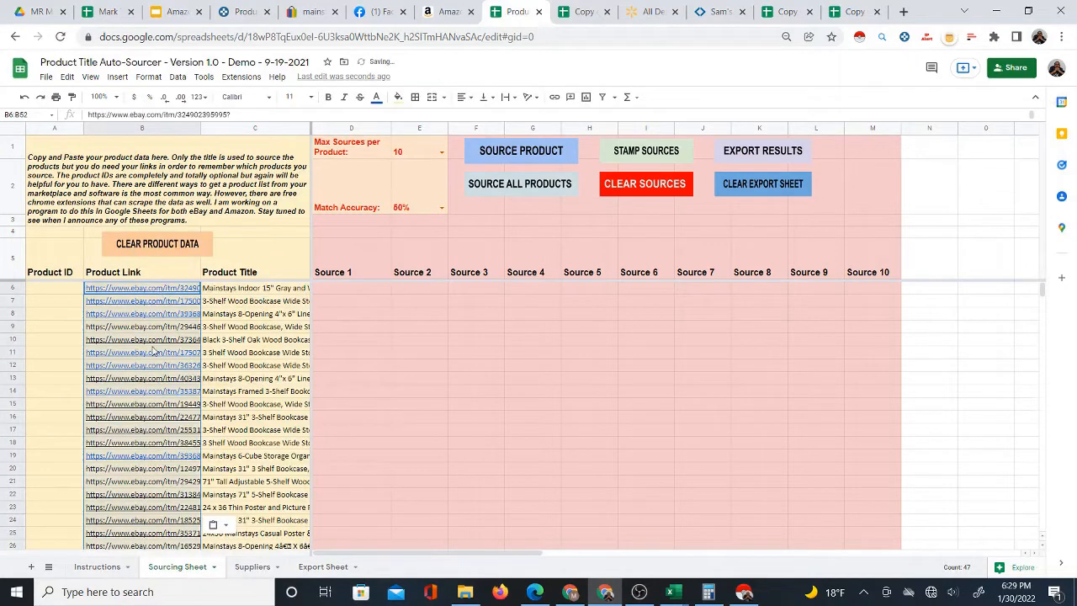
# - Source the first product into Source 1 cell D6, and fill its formula down to D9
pyautogui.click(357, 289)
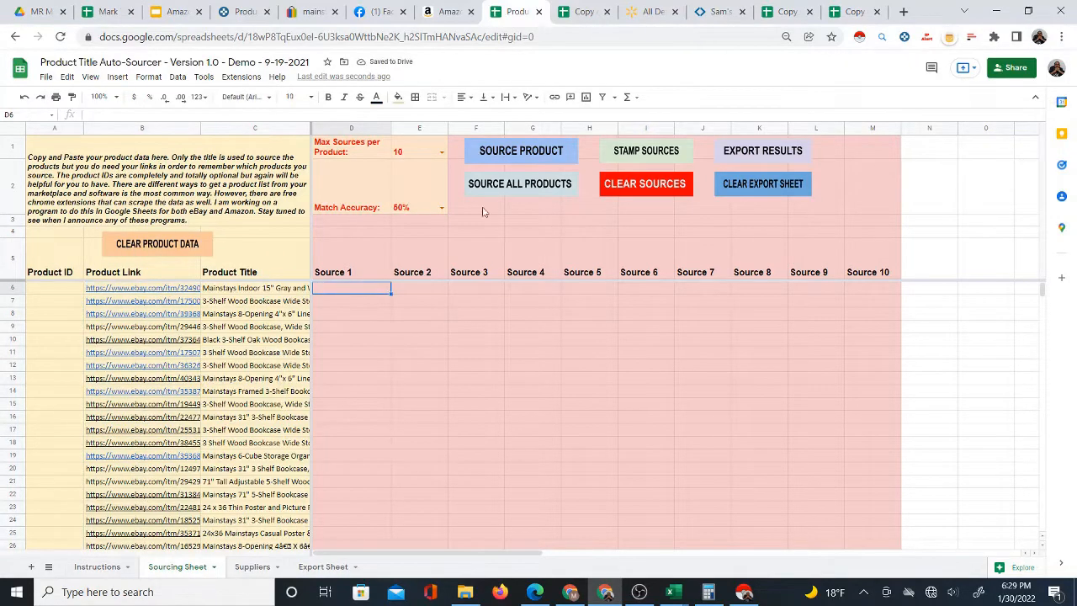
pyautogui.click(516, 151)
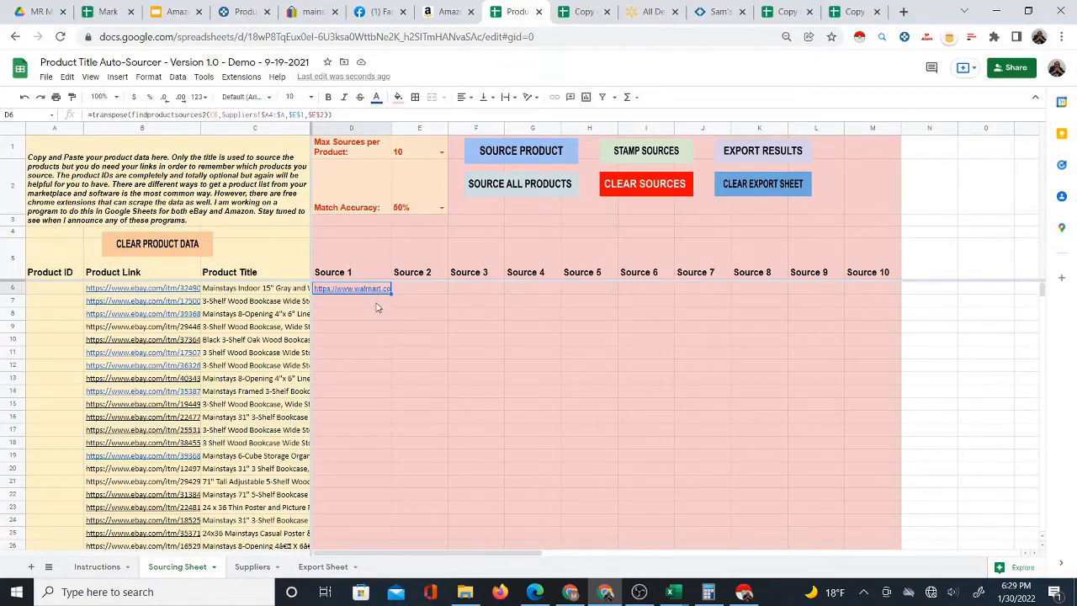
pyautogui.moveTo(391, 293); pyautogui.dragTo(380, 329)
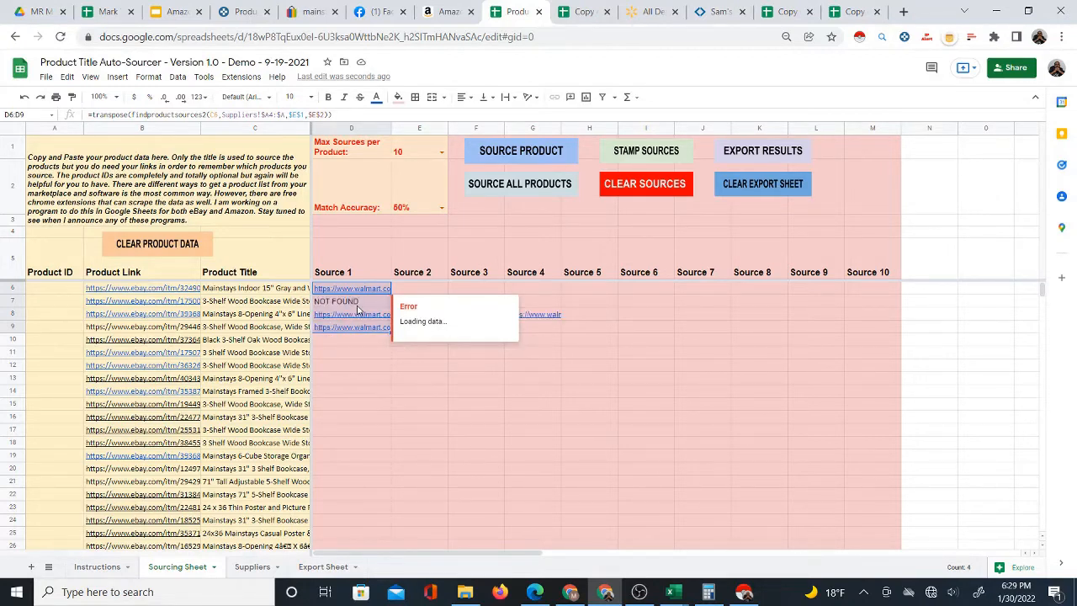
pyautogui.click(359, 307)
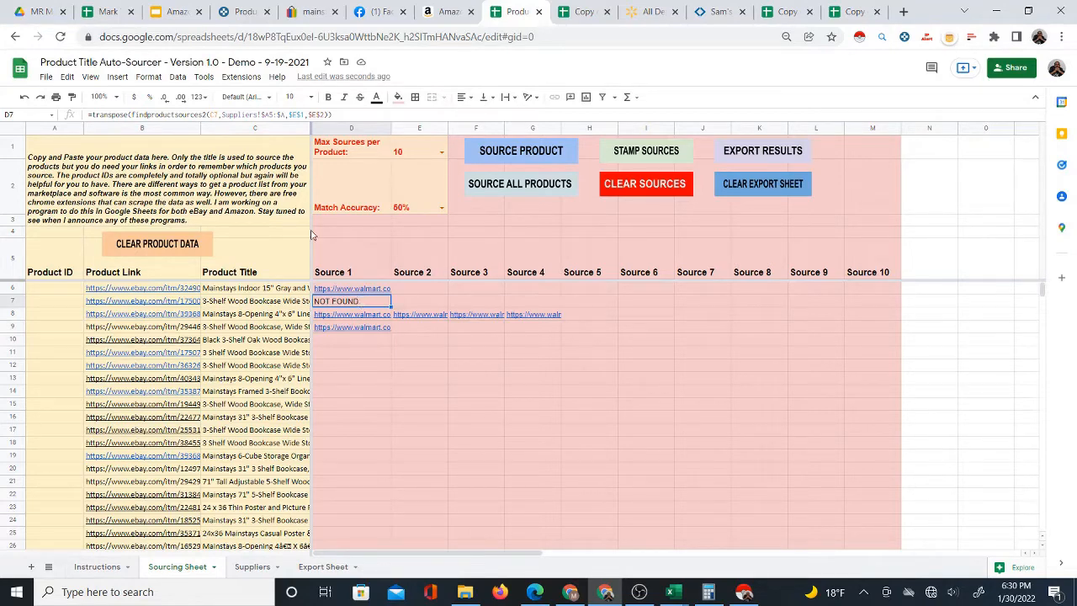
# - Extend the sourcing formula down the Source 1 column from D9 to D16
pyautogui.click(388, 328)
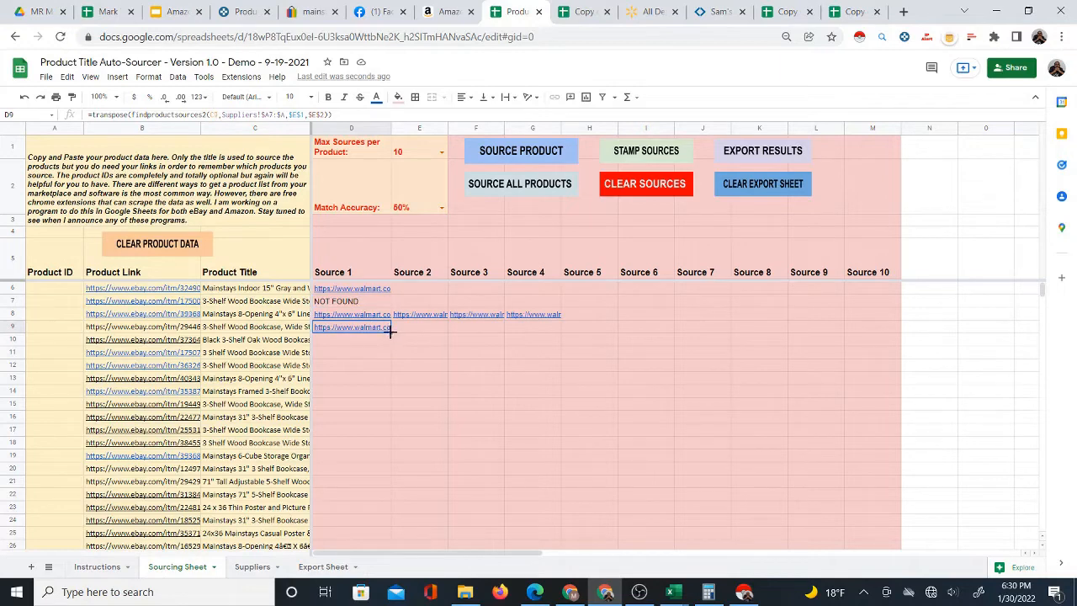
pyautogui.moveTo(390, 331); pyautogui.dragTo(388, 366)
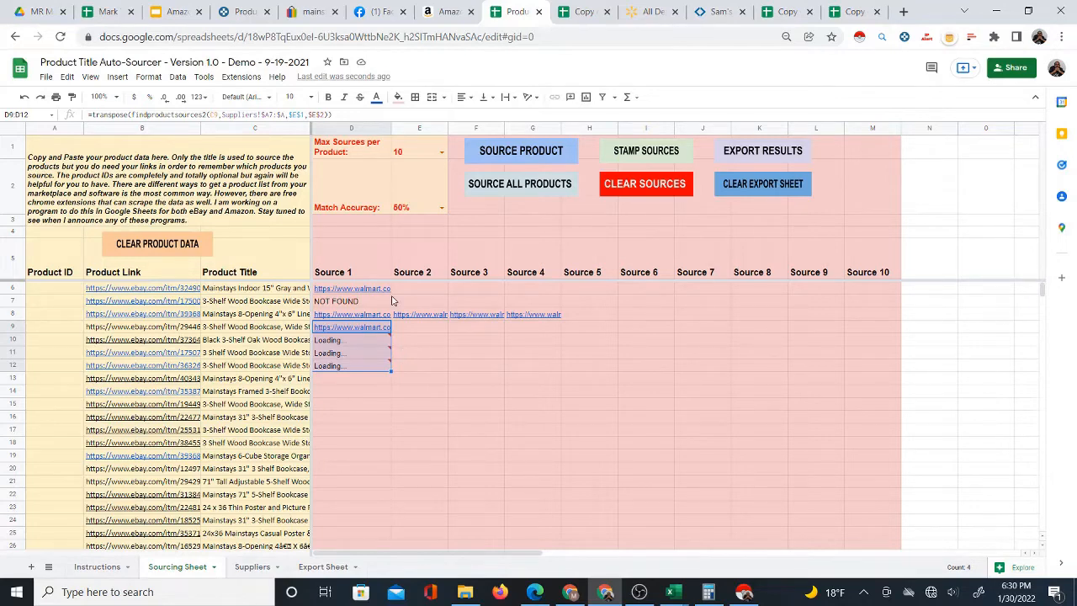
pyautogui.click(368, 371)
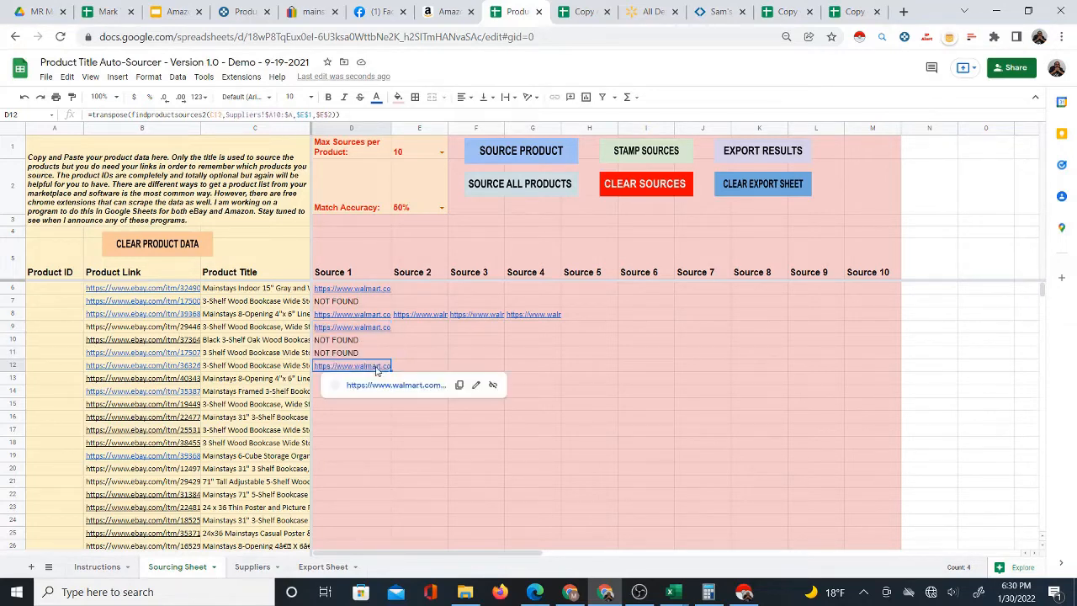
pyautogui.scroll(-1, 401, 355)
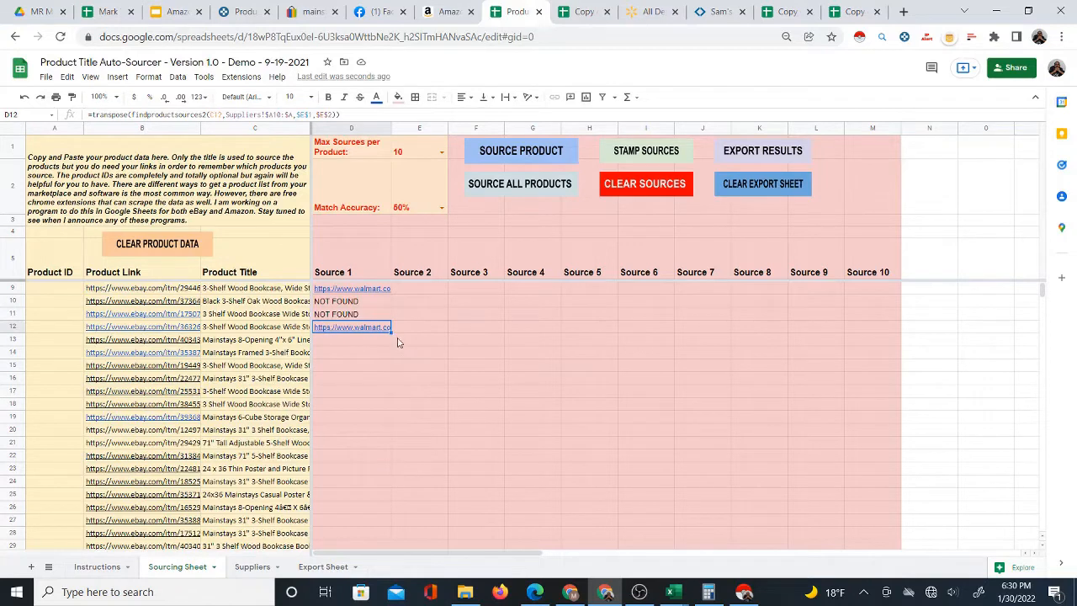
pyautogui.moveTo(391, 331); pyautogui.dragTo(390, 380)
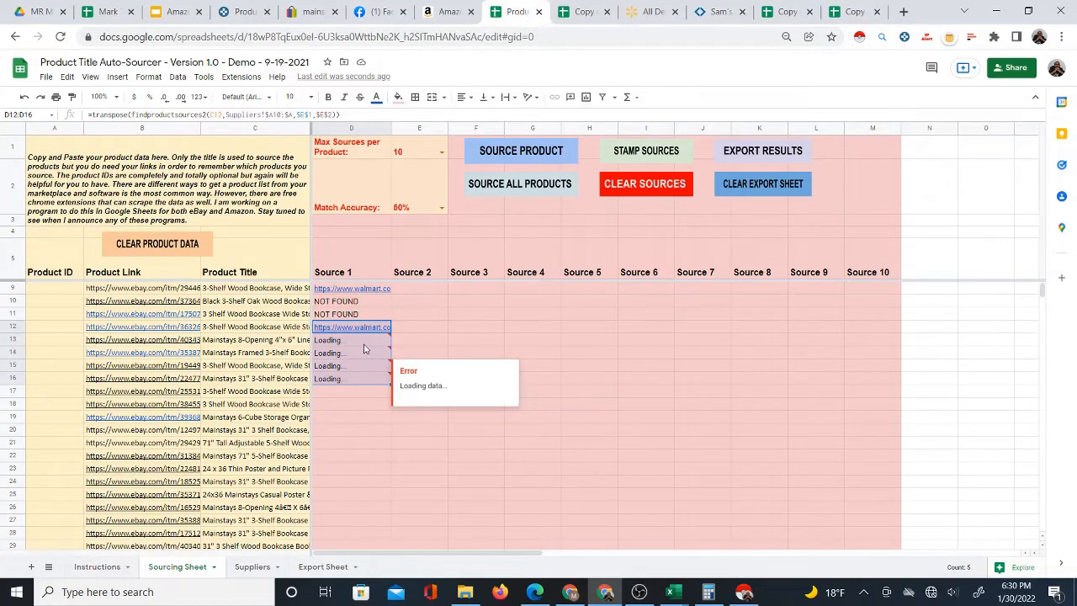
pyautogui.click(362, 342)
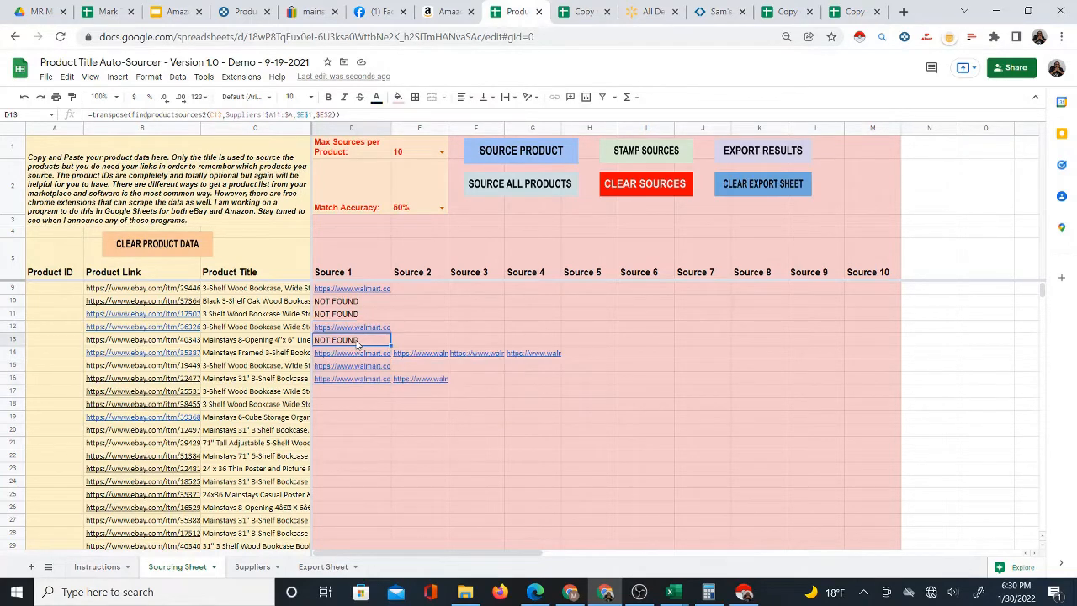
pyautogui.moveTo(345, 365)
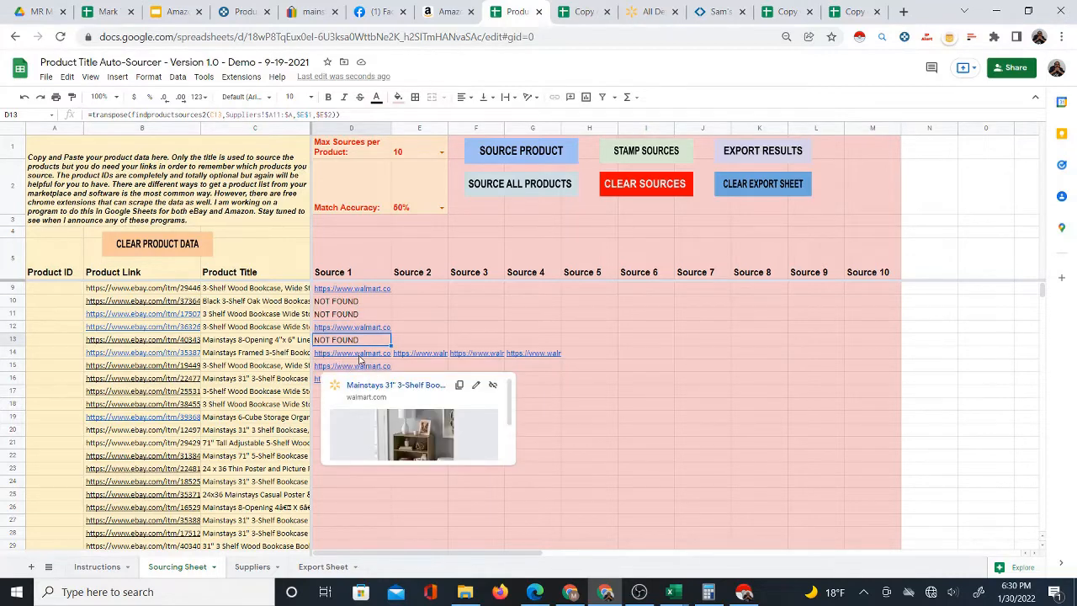
# - Open the eBay listing linked in row 14 for the Mainstays Framed 3-Shelf Bookcase and view its title and price
pyautogui.scroll(-1, 380, 358)
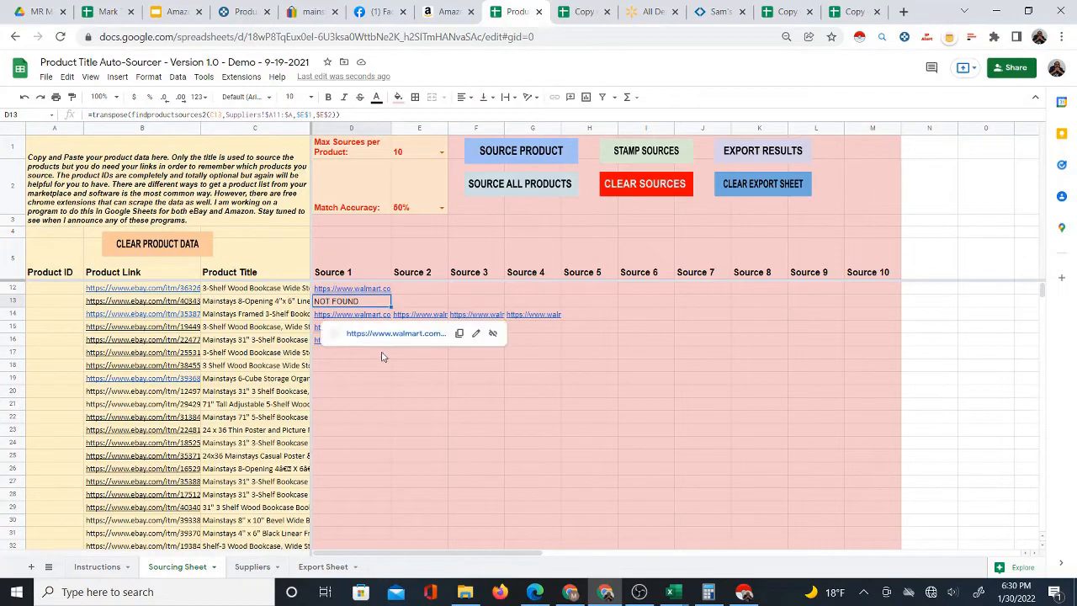
pyautogui.click(355, 315)
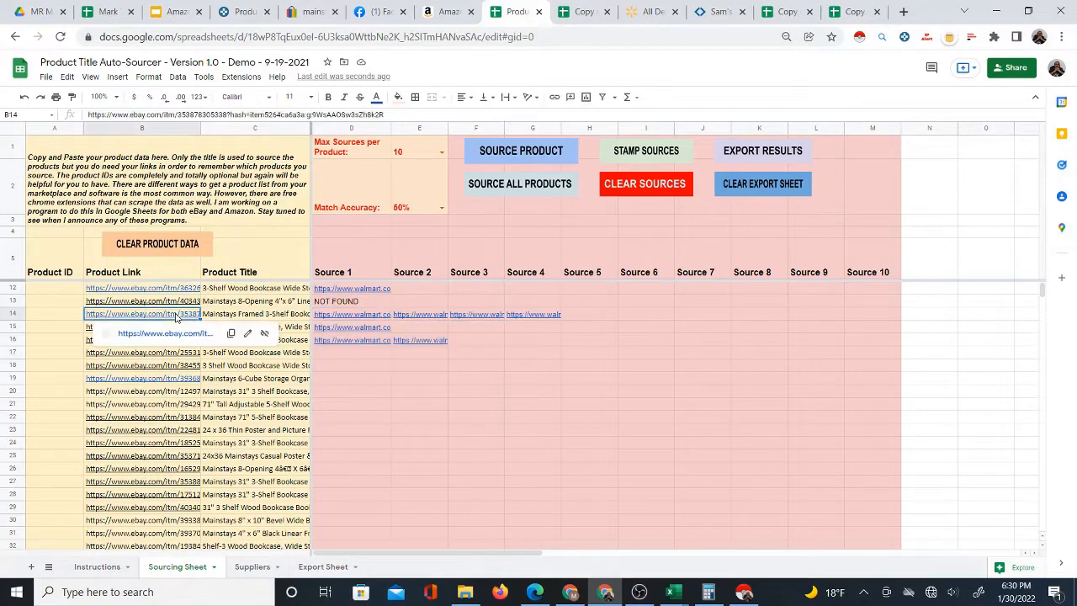
pyautogui.click(182, 334)
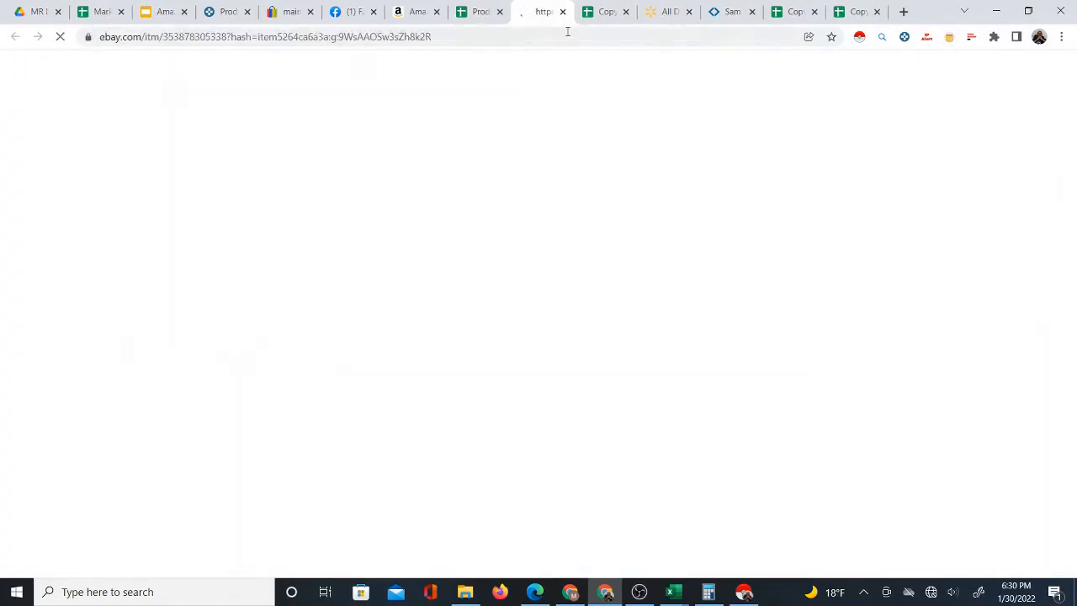
pyautogui.scroll(-2, 540, 370)
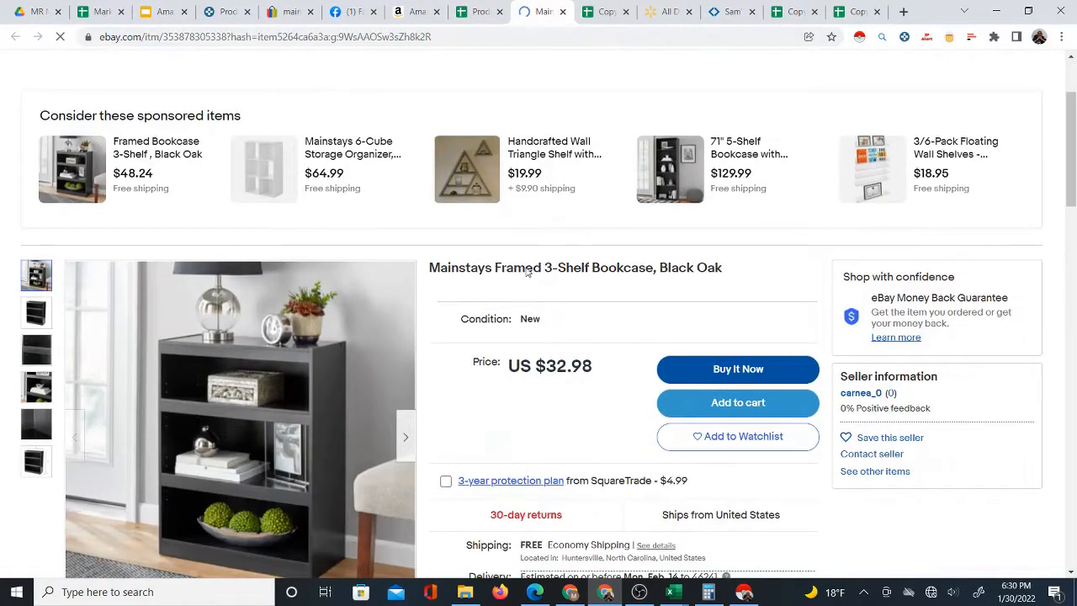
# - Open the row 14 Source 1 Walmart link, compare the product and price with the eBay listing, and return to the sourcing sheet
pyautogui.click(480, 11)
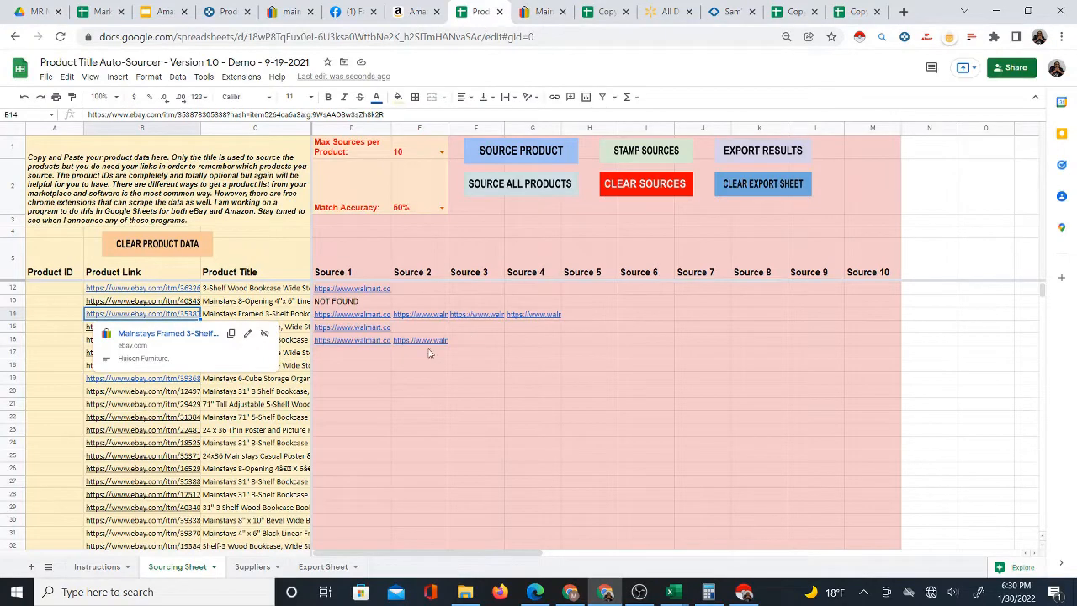
pyautogui.click(351, 316)
pyautogui.click(371, 335)
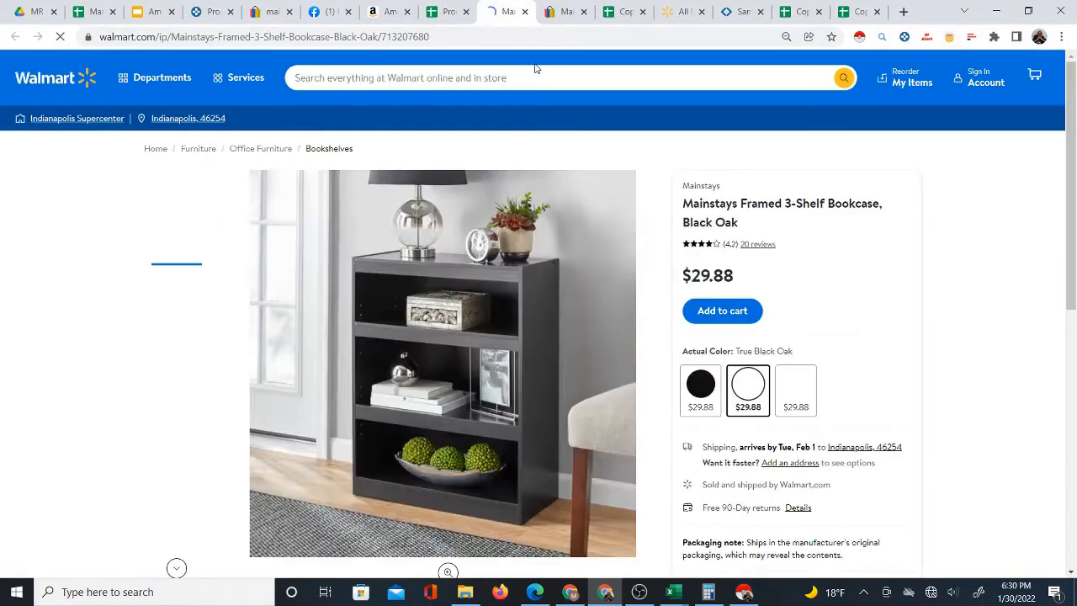
pyautogui.click(563, 13)
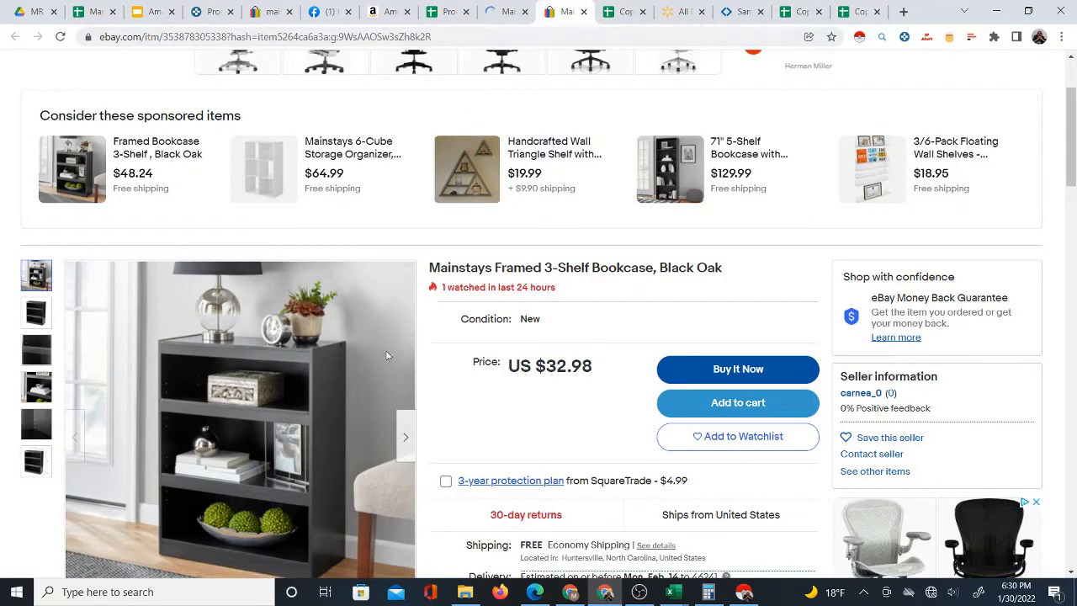
pyautogui.click(509, 10)
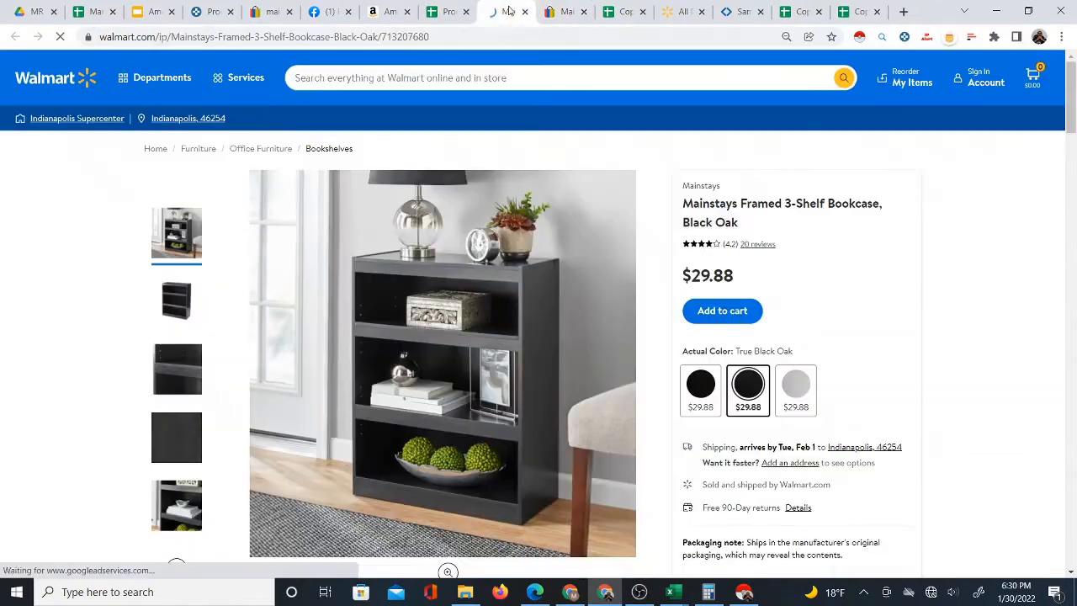
pyautogui.click(563, 11)
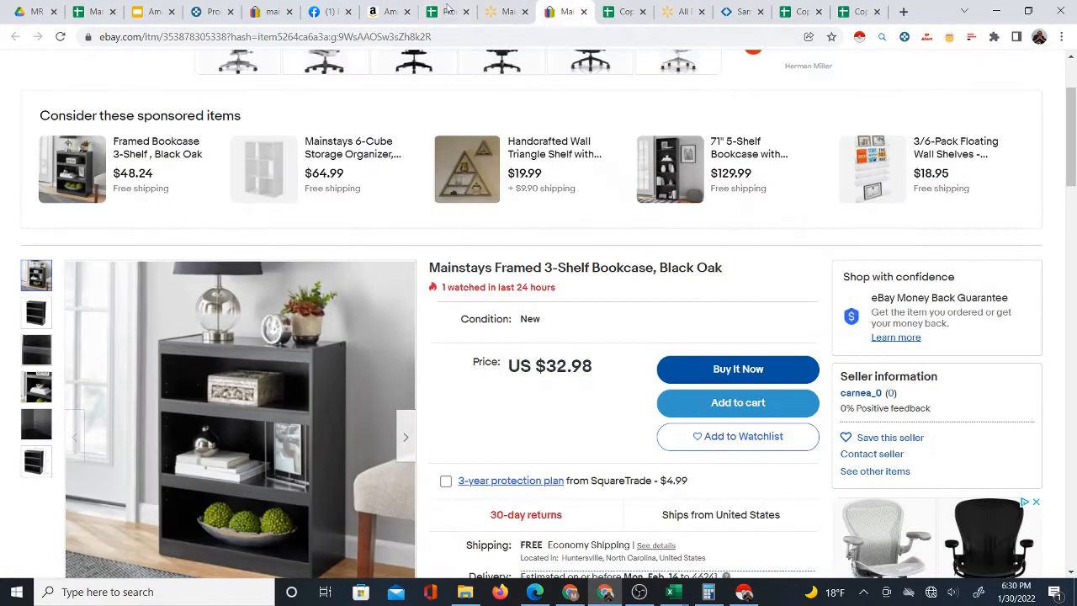
pyautogui.click(448, 10)
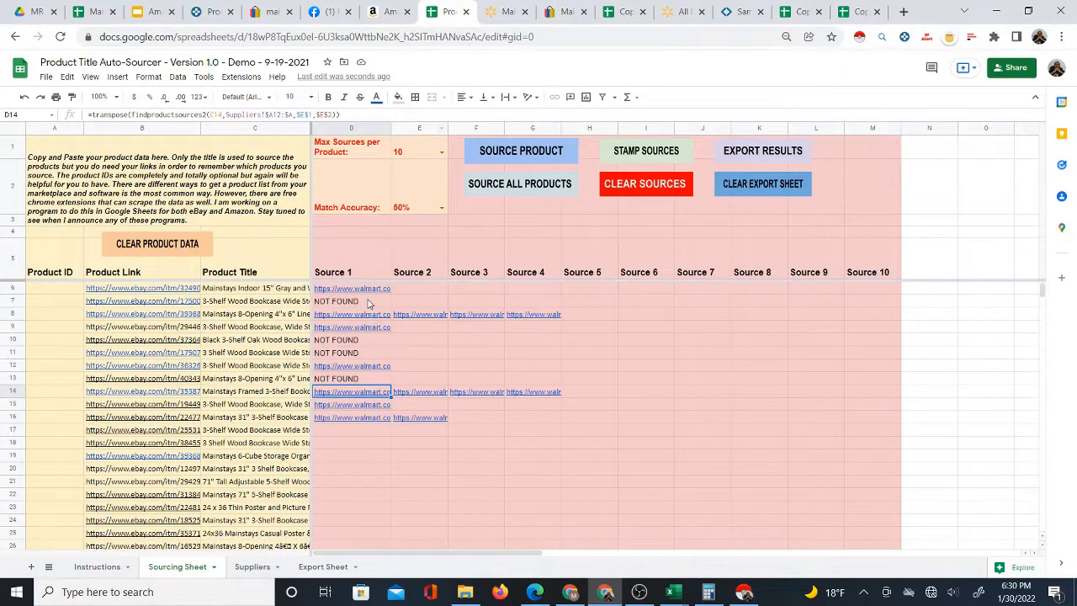
pyautogui.click(187, 288)
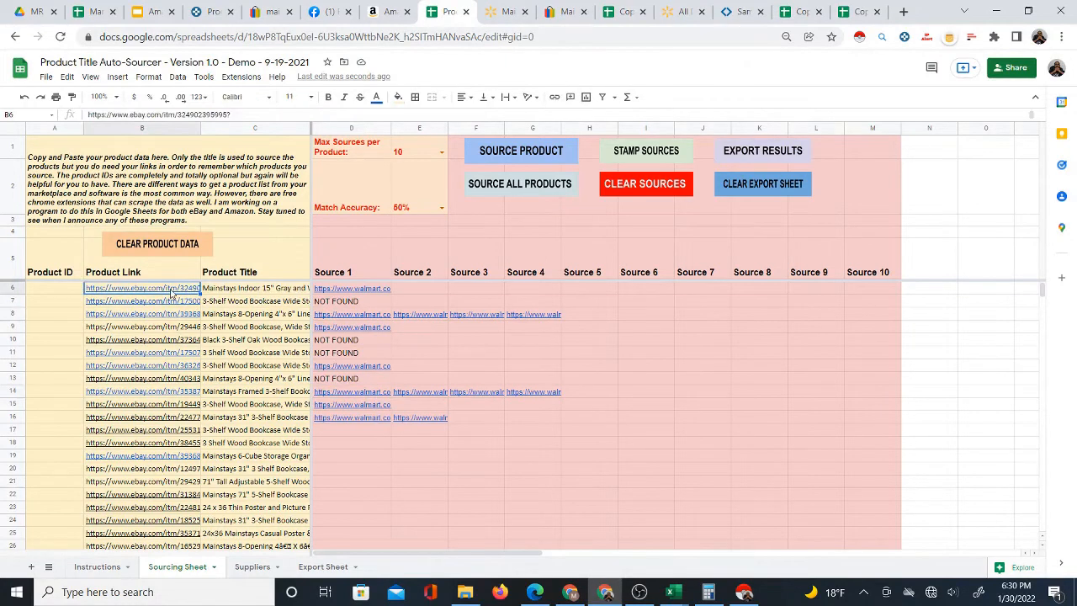
pyautogui.doubleClick(130, 289)
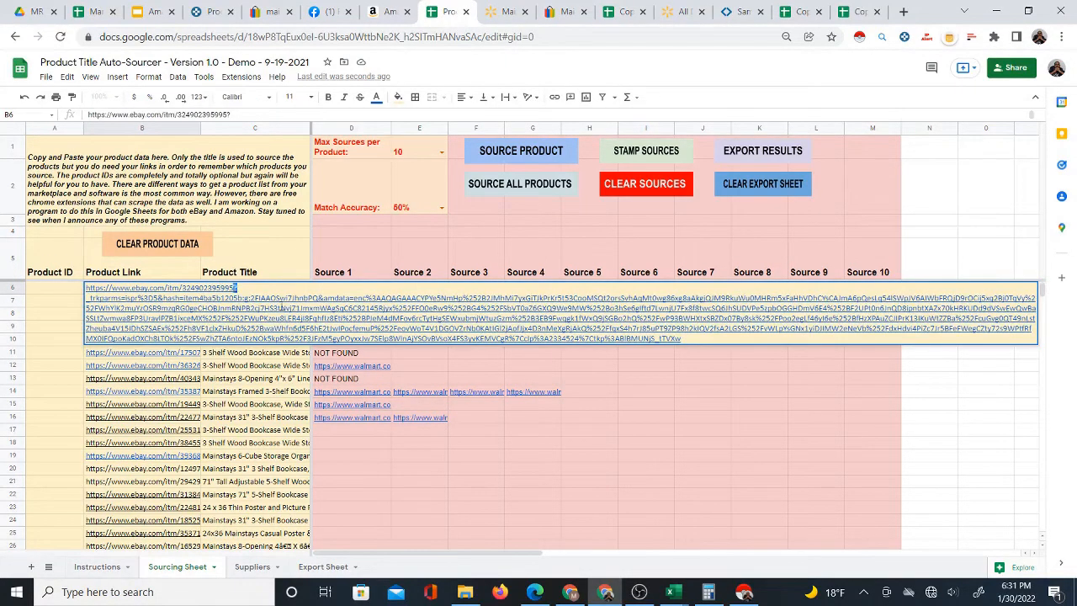
pyautogui.moveTo(236, 289); pyautogui.dragTo(850, 340)
pyautogui.press('Escape')
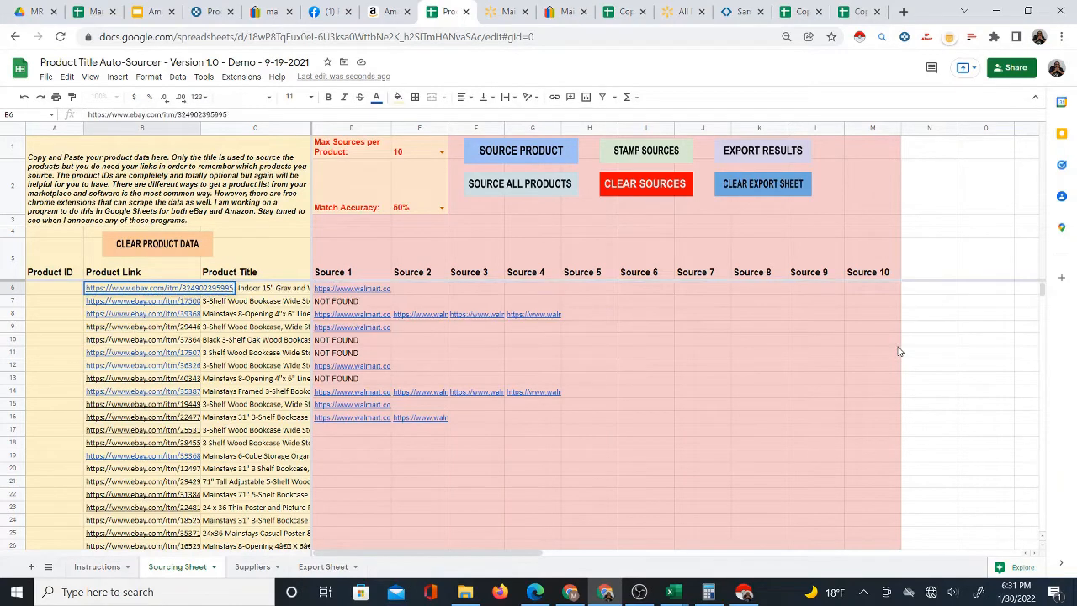
pyautogui.press('Down')
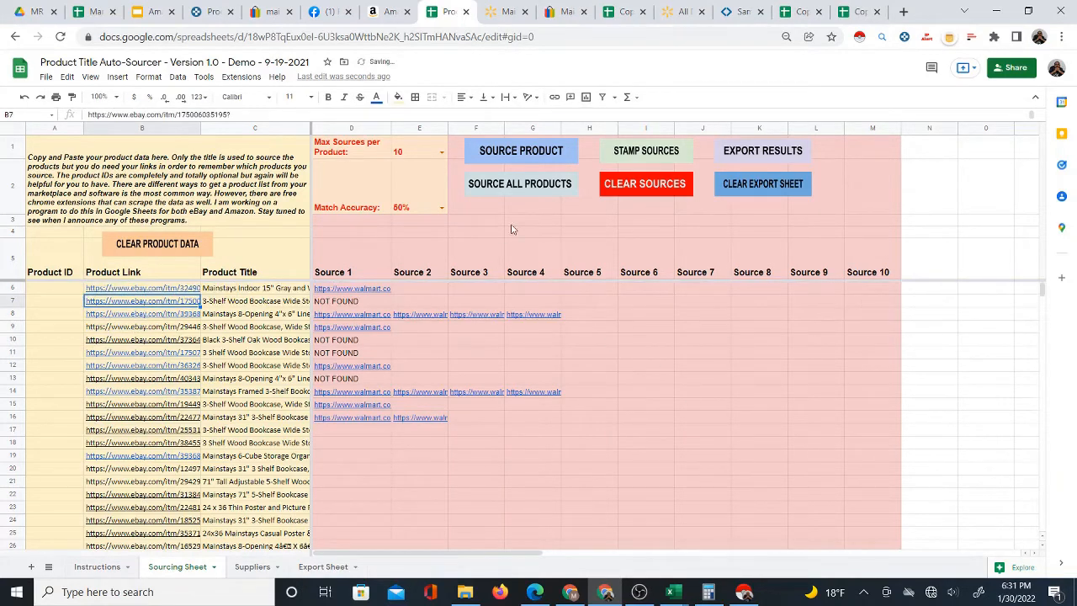
pyautogui.moveTo(183, 291)
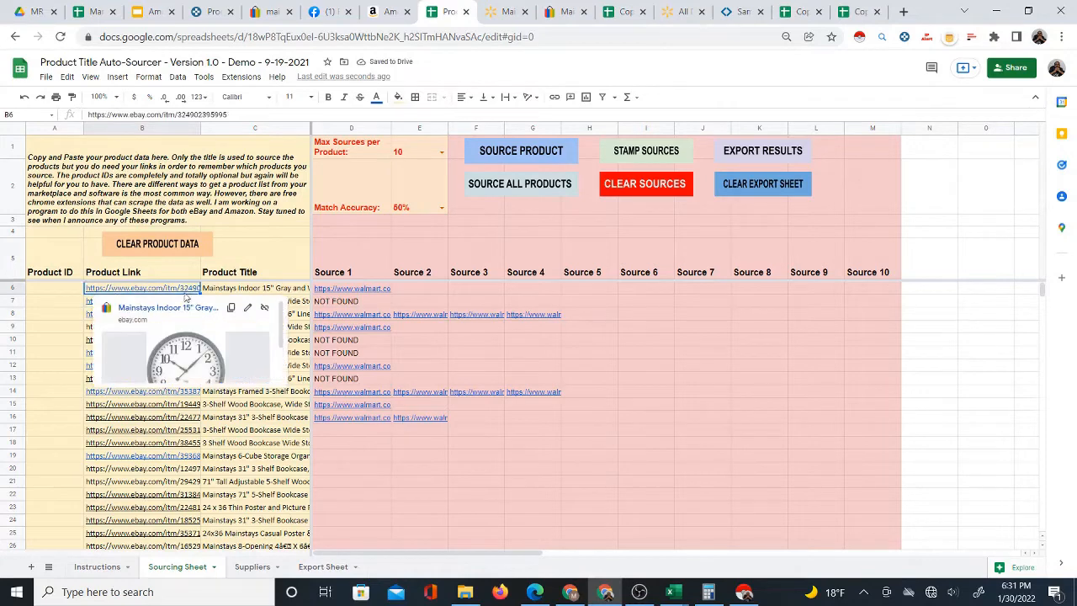
# - Open the row 6 eBay listing and its Source 1 Walmart link, and compare the wall clock's title and price on both pages
pyautogui.click(186, 310)
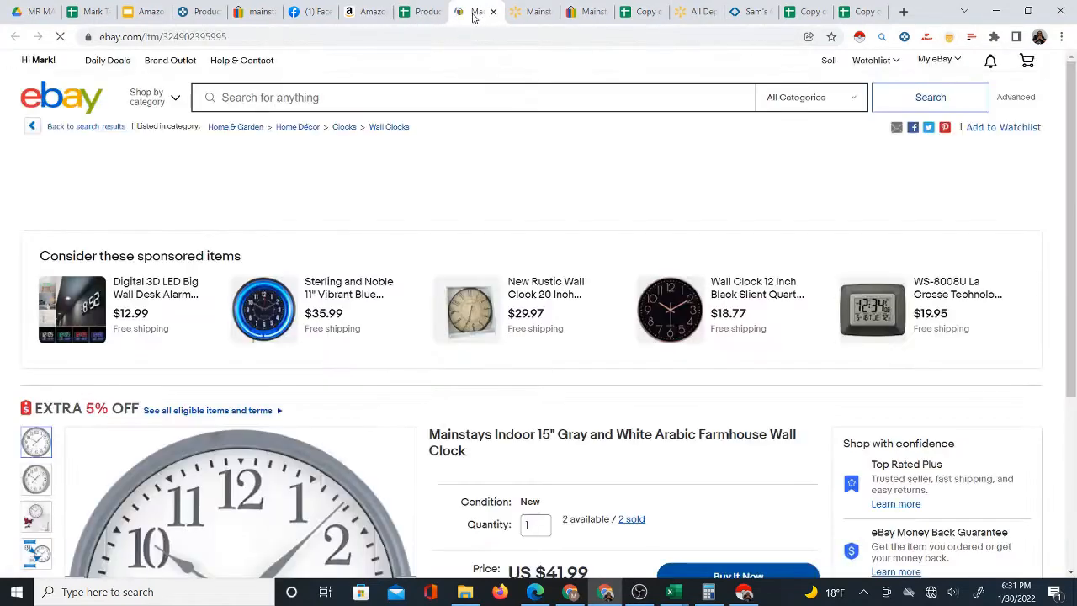
pyautogui.click(419, 11)
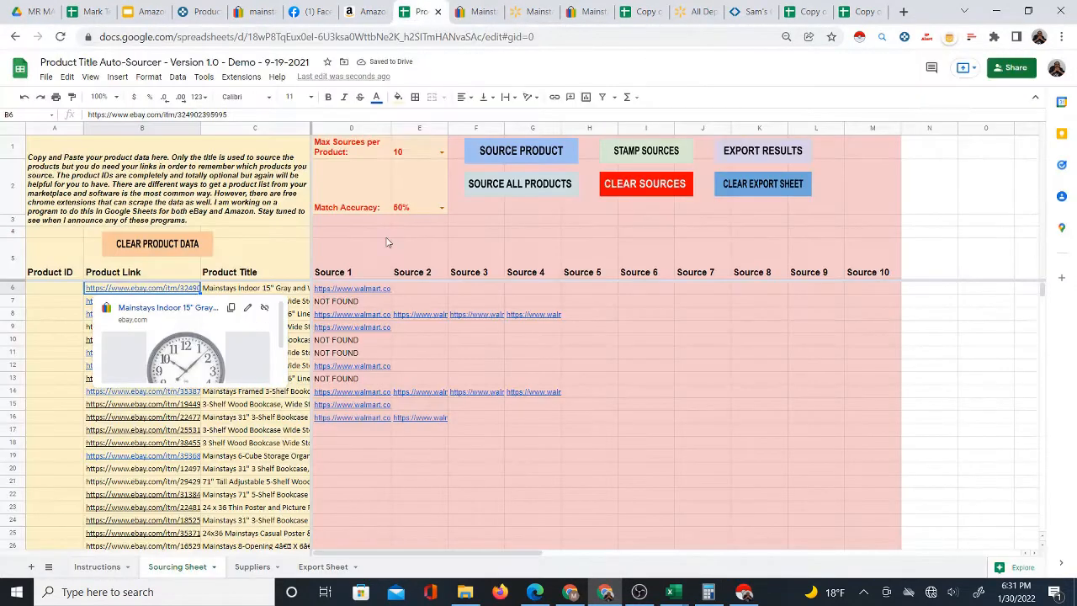
pyautogui.moveTo(344, 291)
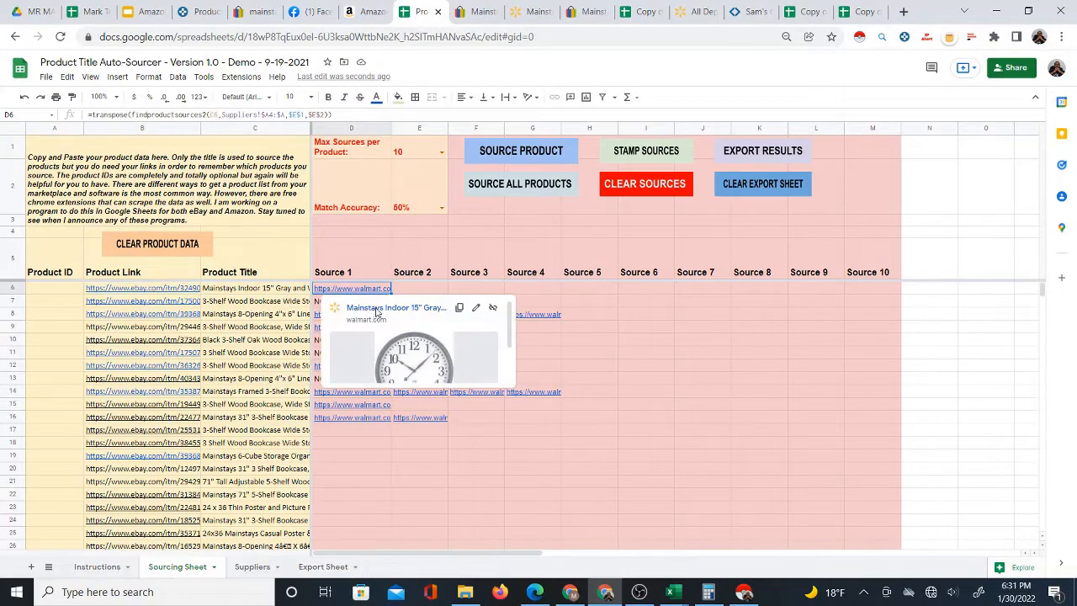
pyautogui.click(379, 310)
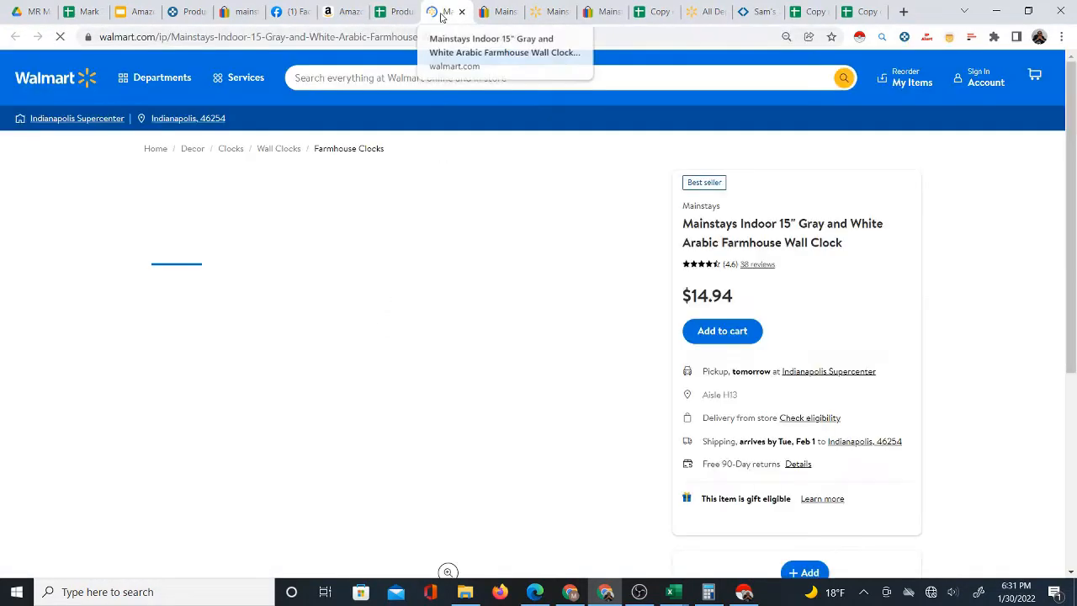
pyautogui.click(497, 17)
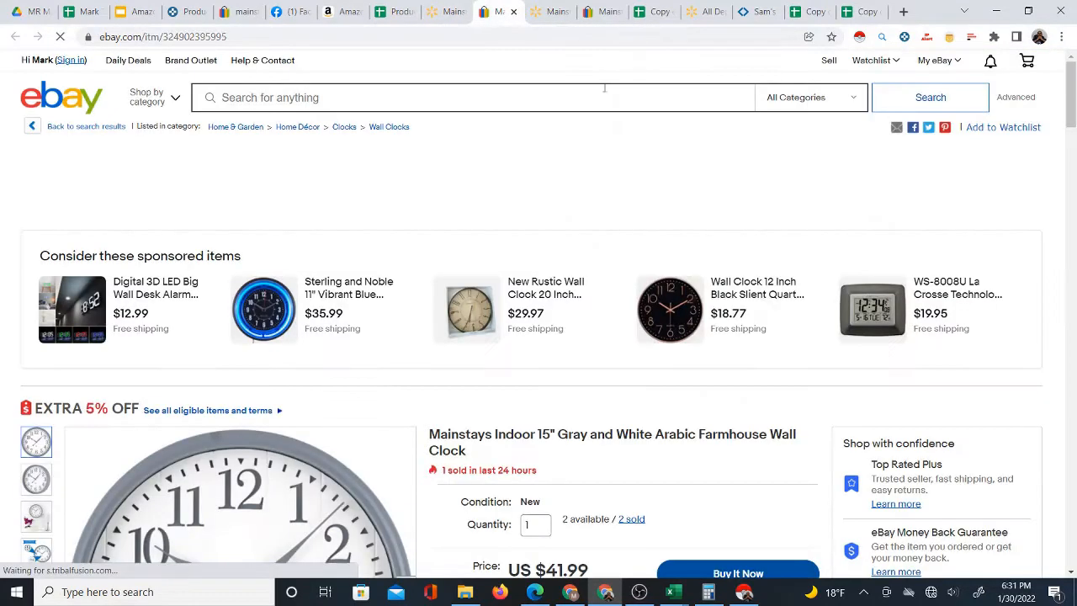
pyautogui.scroll(-1, 566, 498)
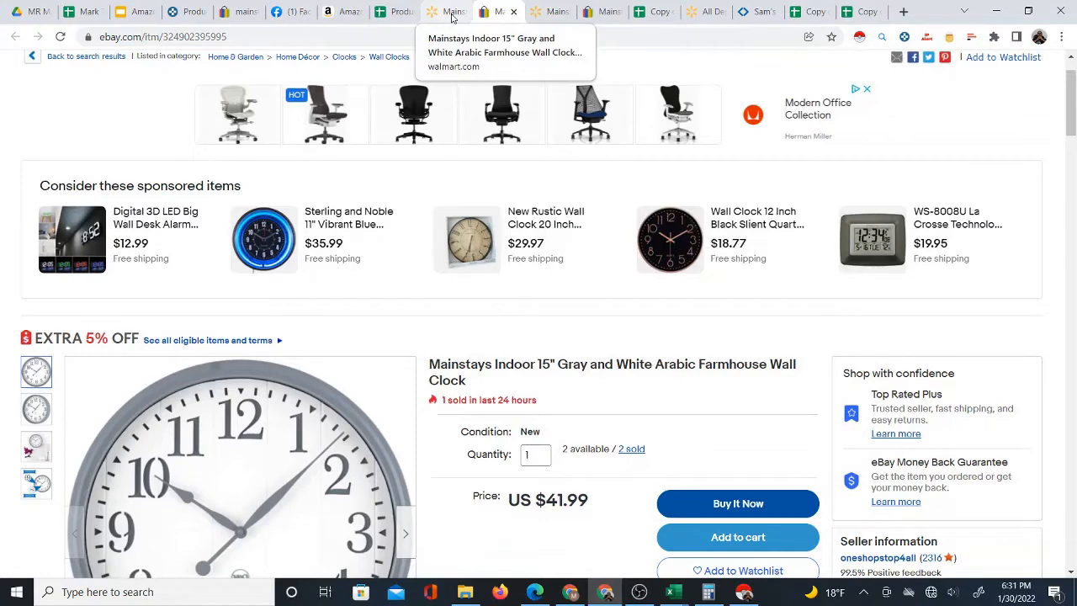
# - View the Facebook Marketplace Listings and Orders Profit Sheet and the eBay Managed Payments Profit Sheet
pyautogui.click(394, 12)
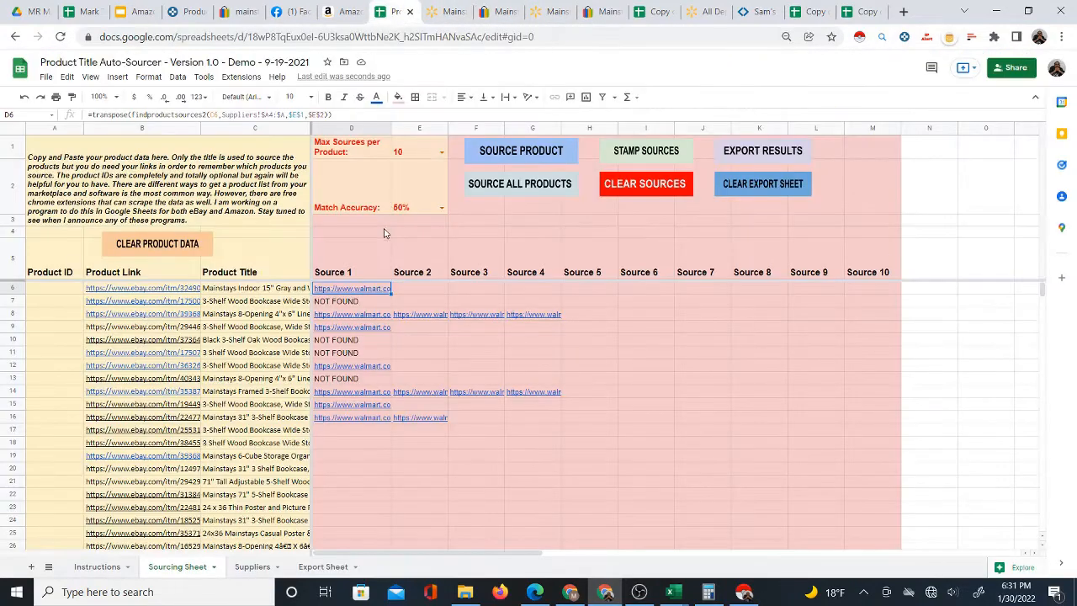
pyautogui.click(804, 12)
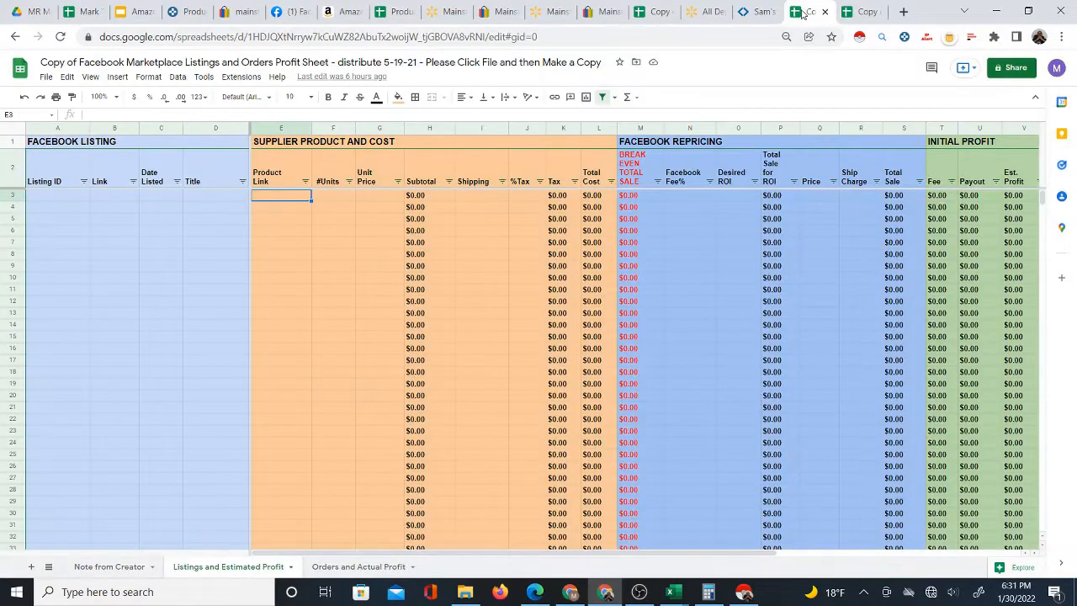
pyautogui.click(860, 12)
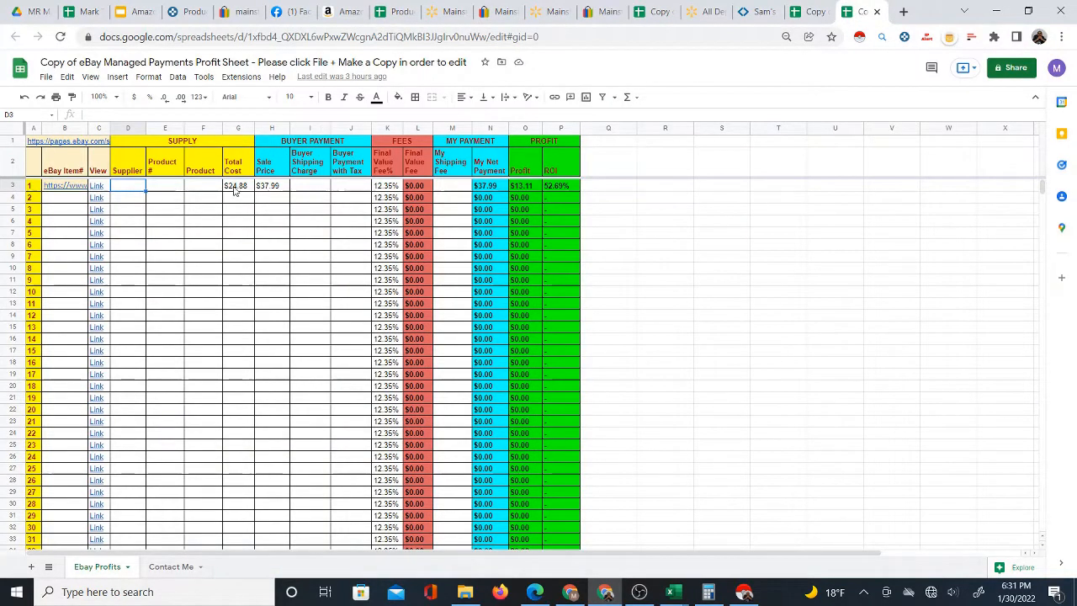
# - Compare the wall clock's images, prices and shipping between the eBay listing and the Walmart product page, and return to the sourcing sheet
pyautogui.click(496, 11)
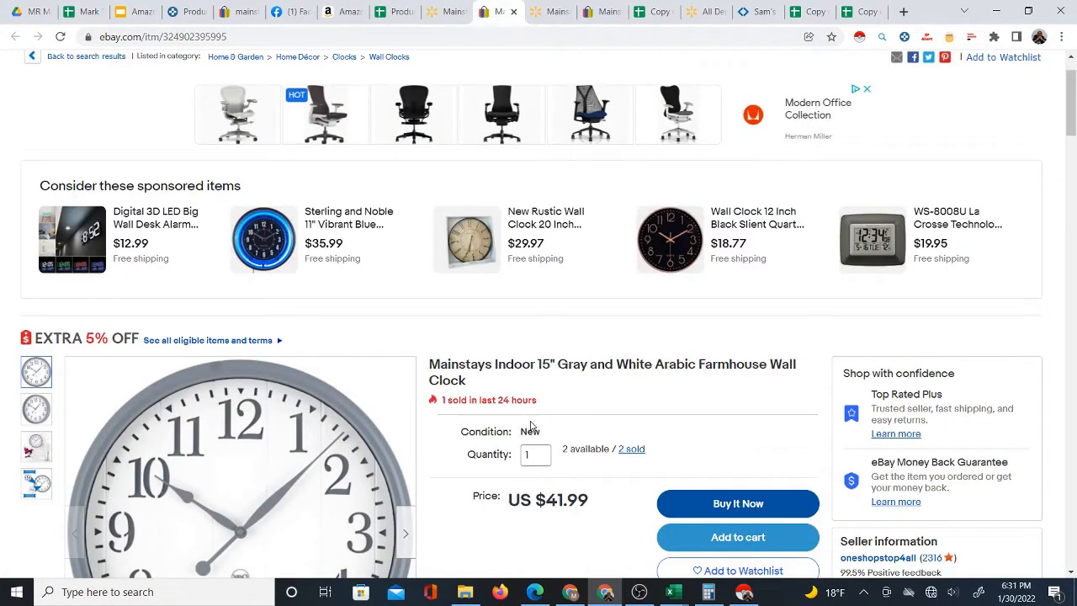
pyautogui.scroll(-1, 578, 486)
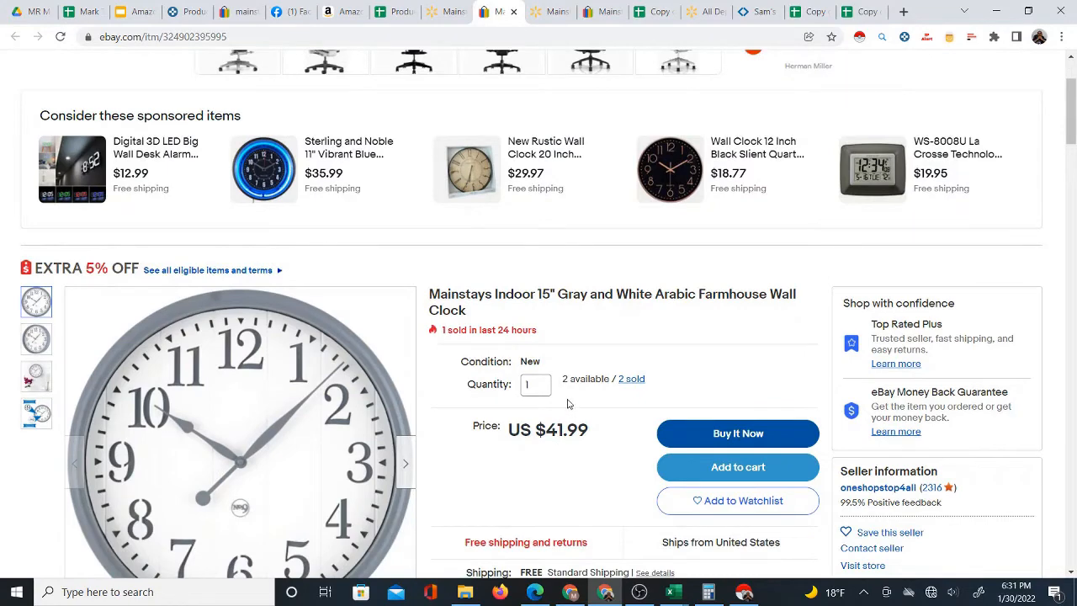
pyautogui.scroll(-1, 570, 404)
pyautogui.click(450, 12)
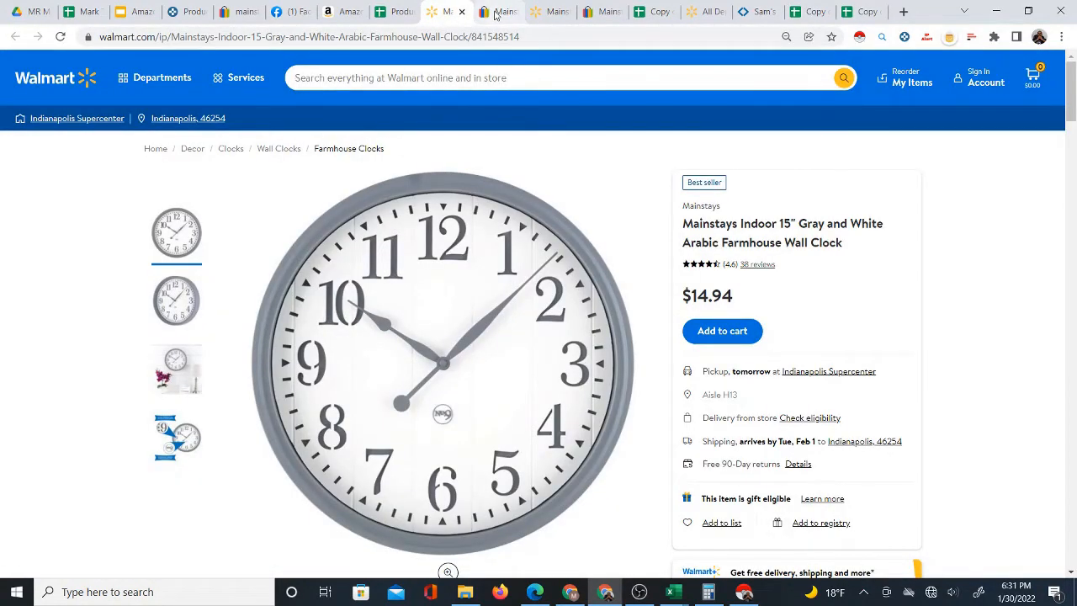
pyautogui.click(498, 13)
pyautogui.click(451, 12)
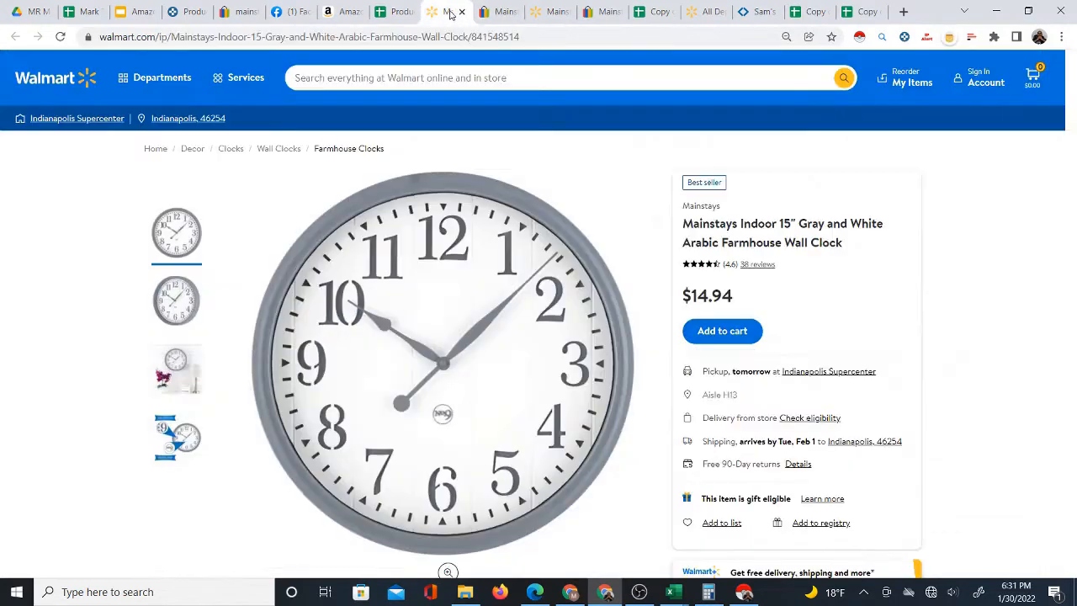
pyautogui.click(498, 13)
pyautogui.click(450, 12)
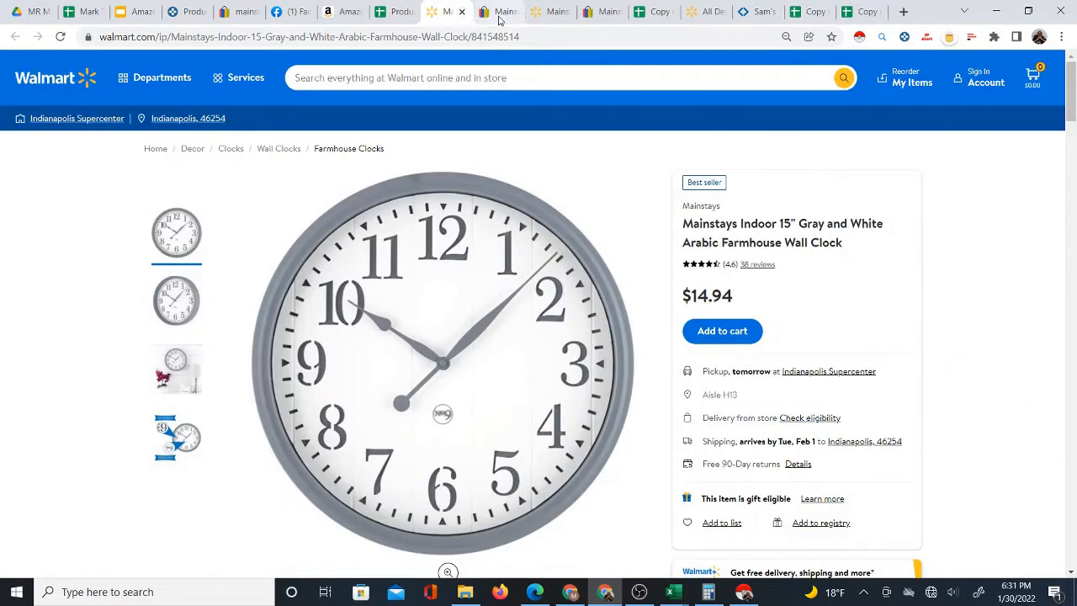
pyautogui.click(499, 12)
pyautogui.click(396, 12)
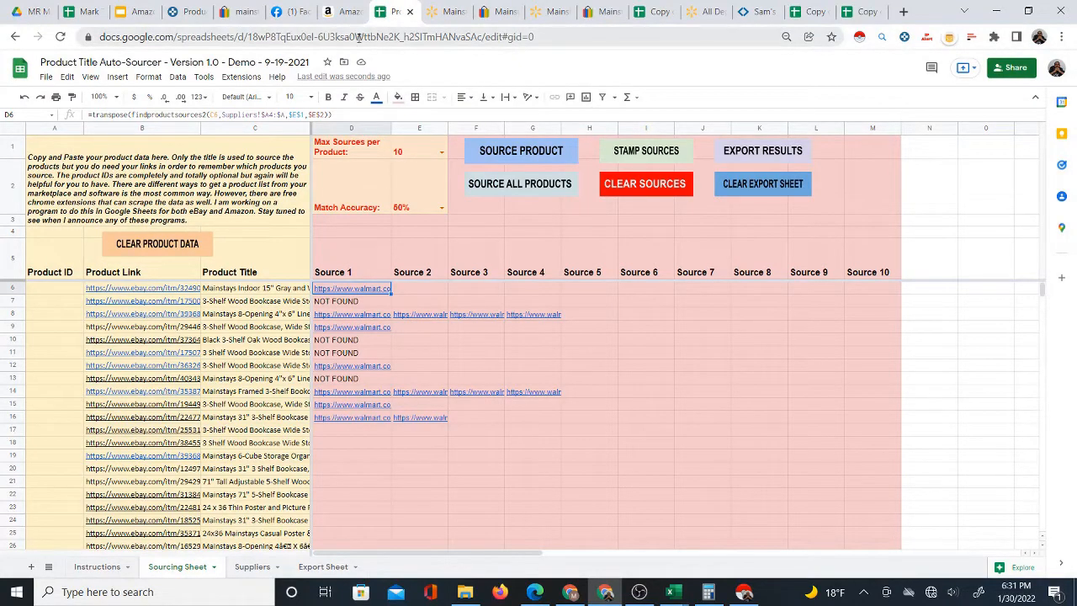
# - Switch to the Facebook Marketplace results for "mainstays tables" and filter the listings by availability to Sold
pyautogui.click(242, 12)
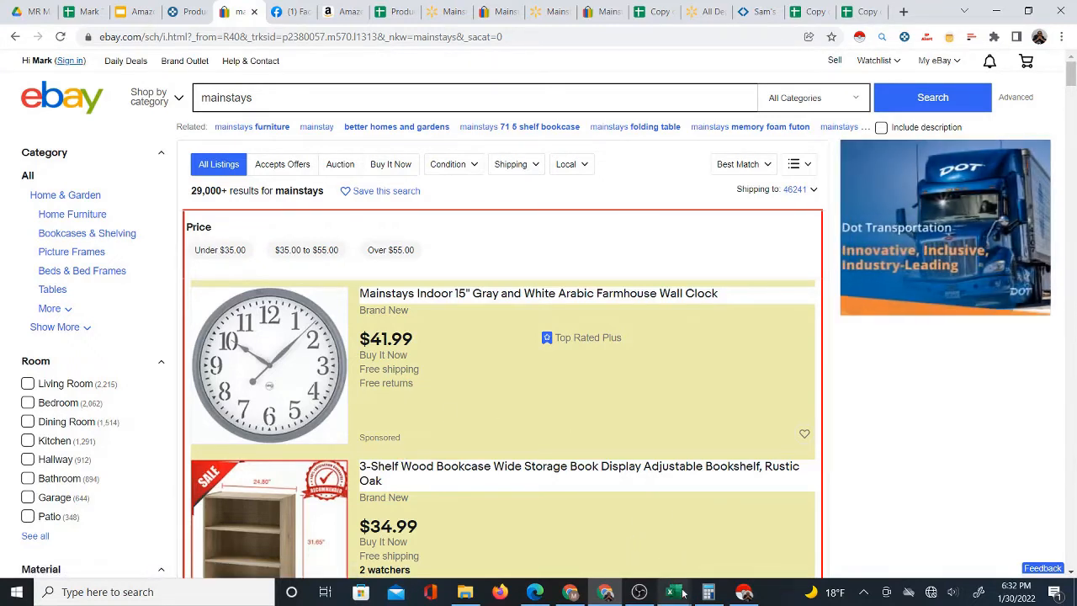
pyautogui.click(290, 14)
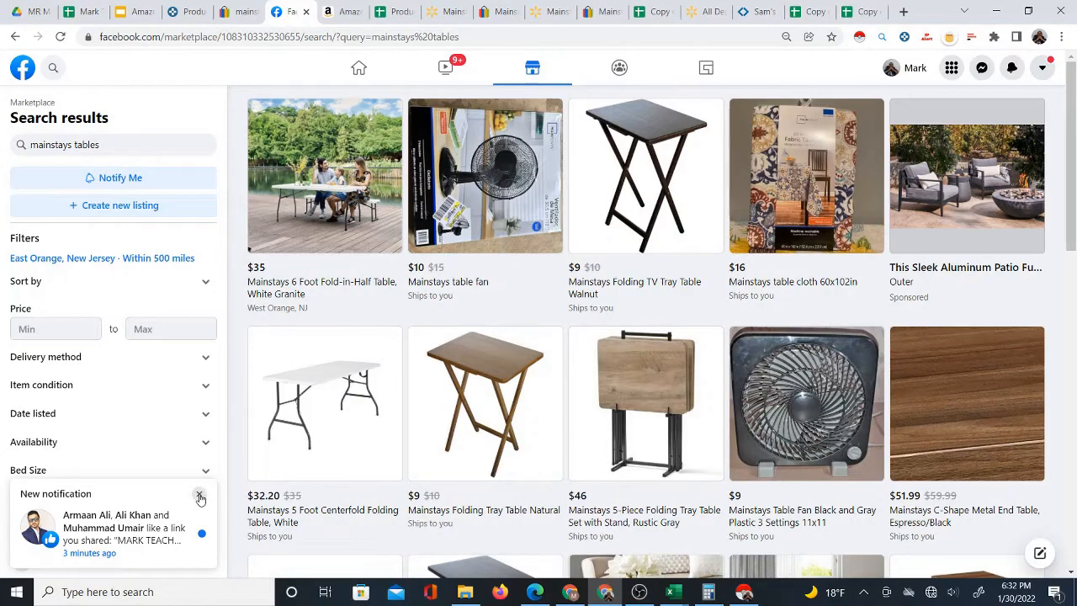
pyautogui.click(199, 497)
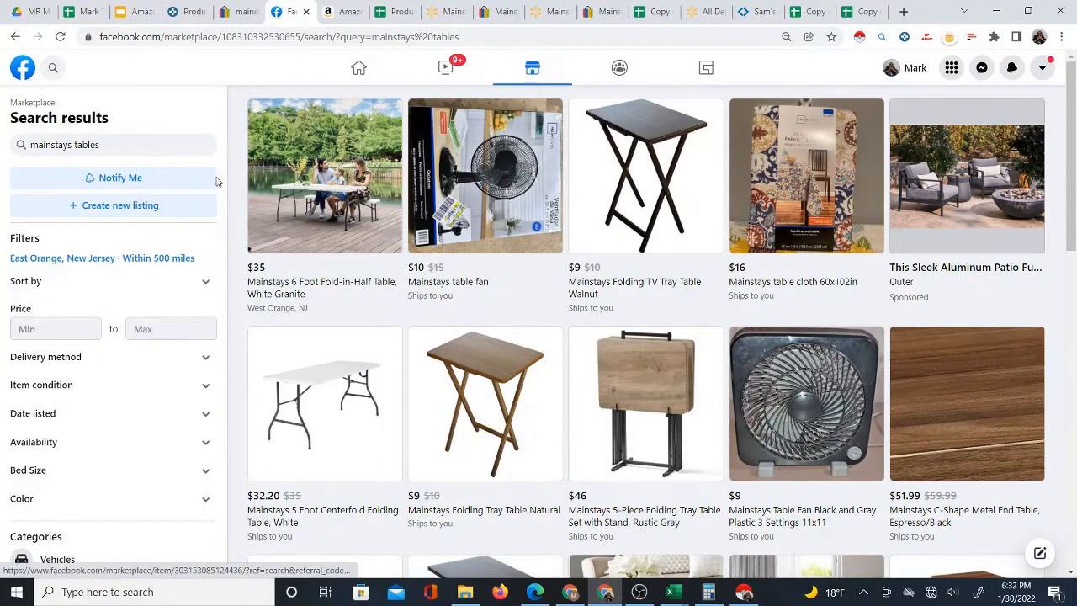
pyautogui.tripleClick(117, 144)
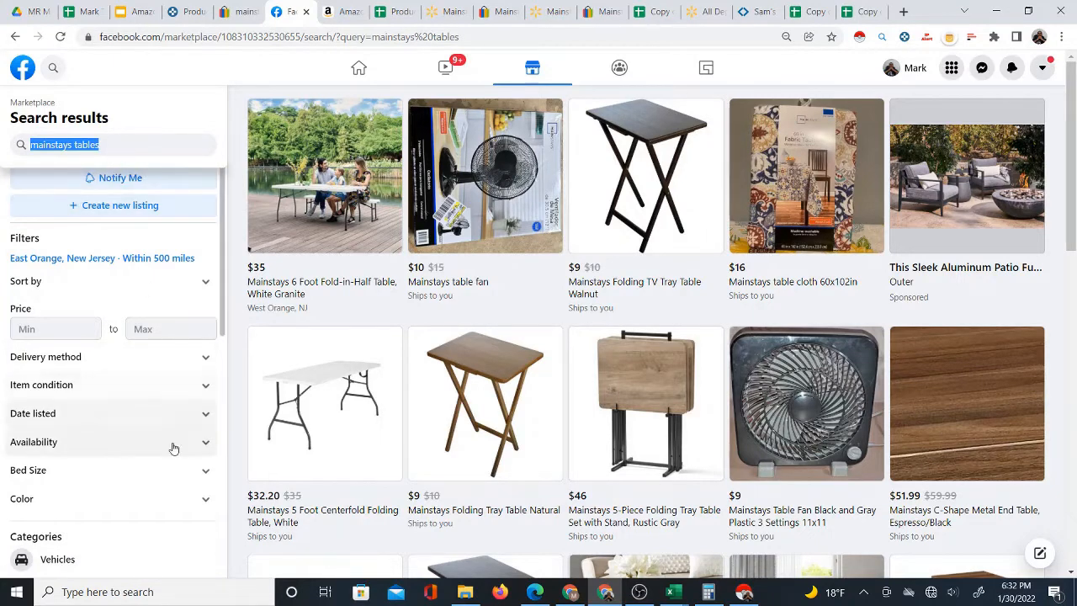
pyautogui.scroll(-3, 197, 446)
pyautogui.scroll(1, 198, 438)
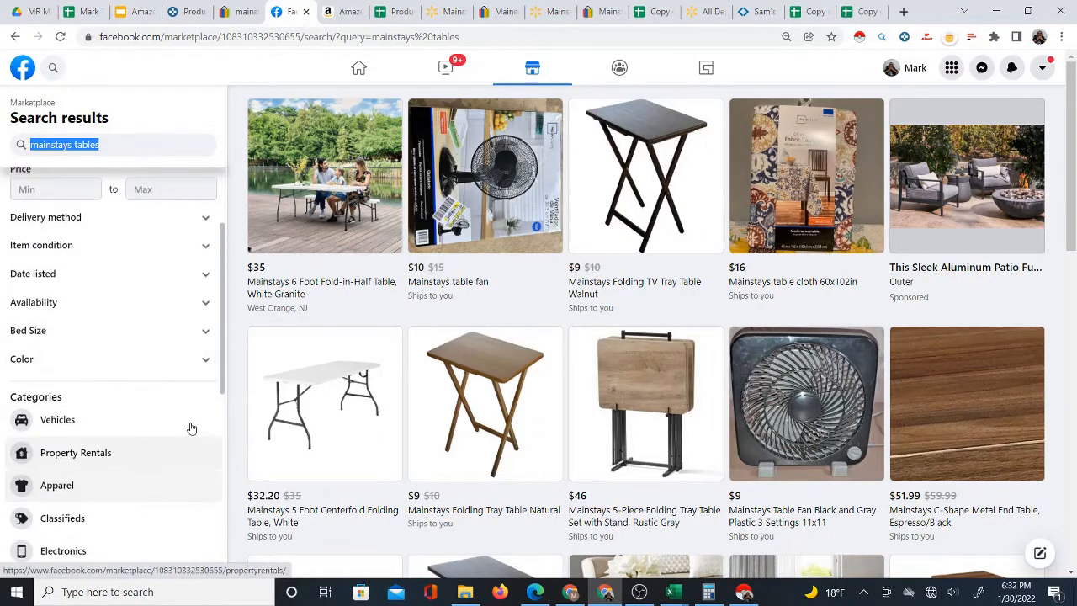
pyautogui.click(202, 304)
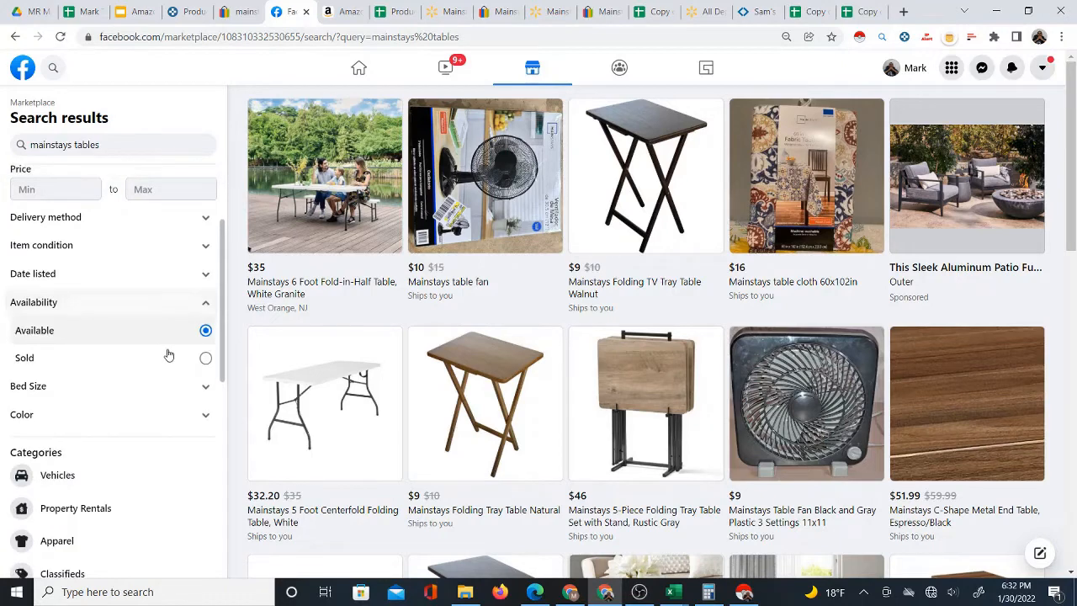
pyautogui.click(206, 360)
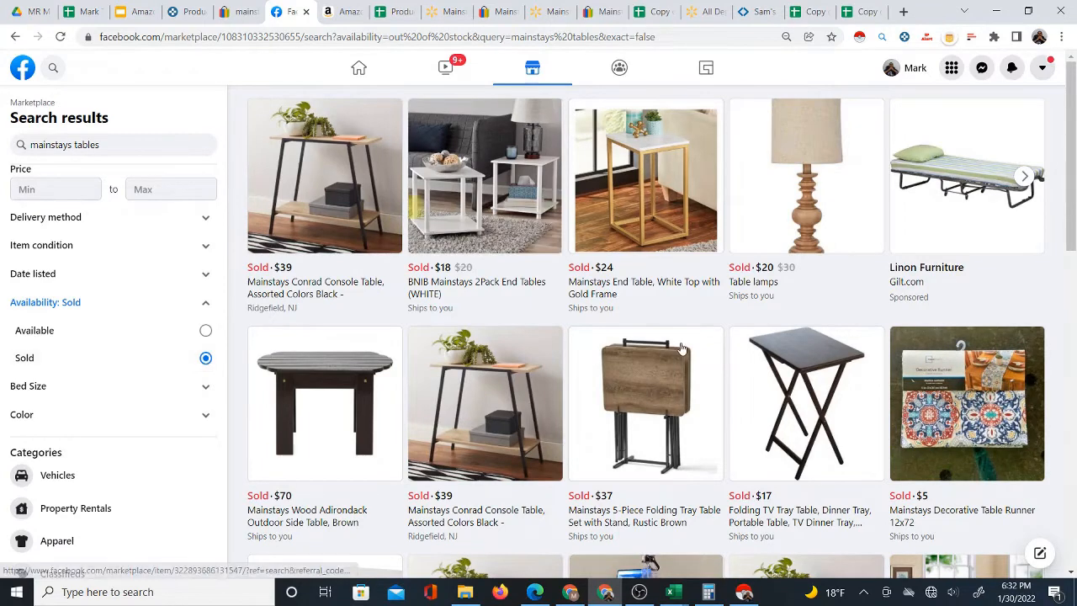
# - Scrape the sold Marketplace listings with Instant Data Scraper, download them as CSV and open the downloaded file
pyautogui.click(859, 37)
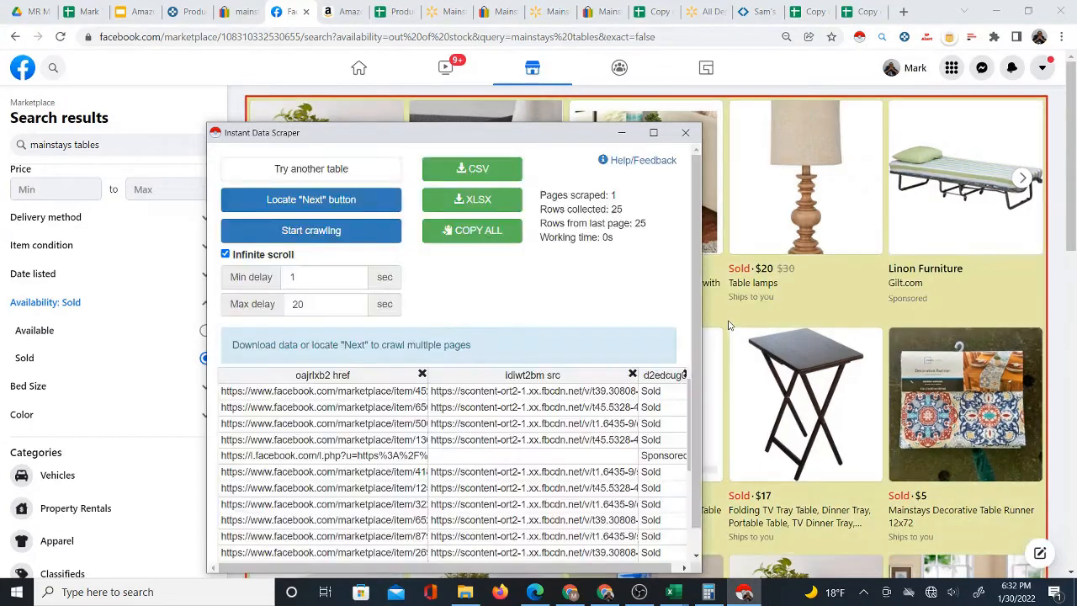
pyautogui.click(473, 168)
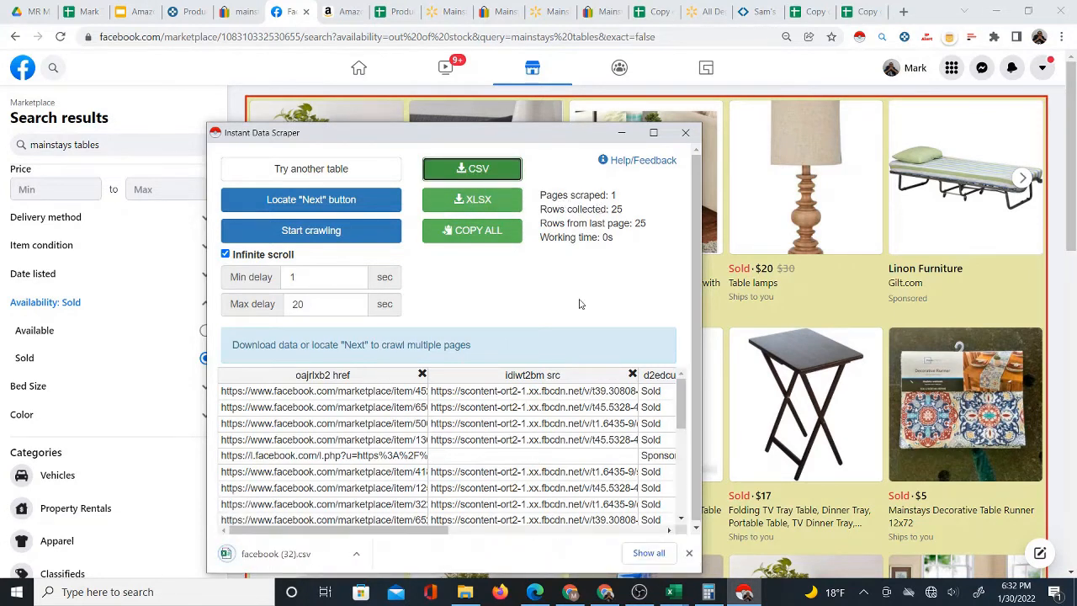
pyautogui.click(303, 554)
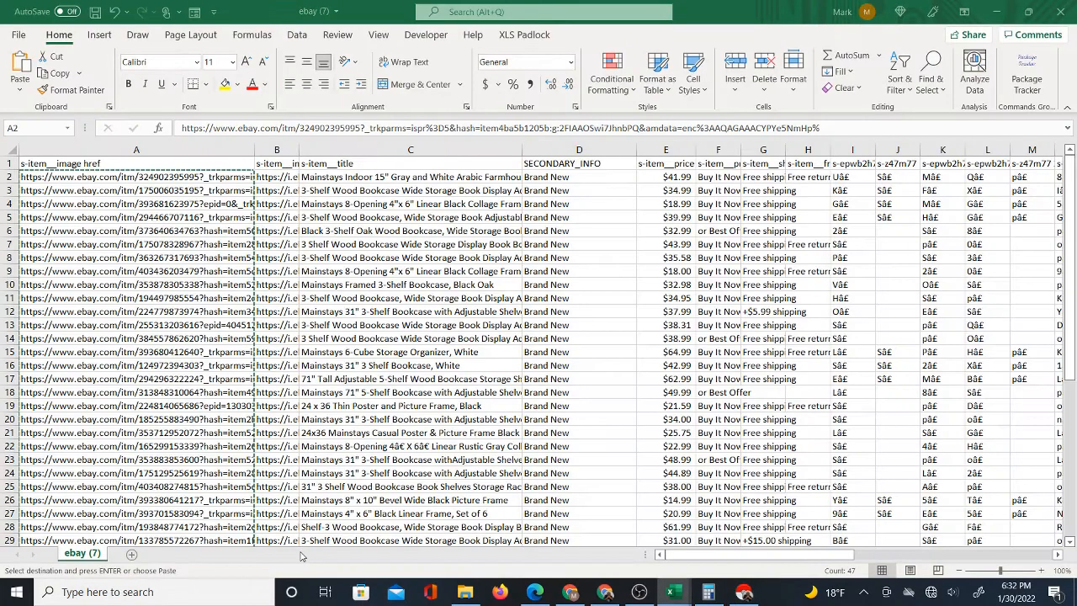
# - Widen title column F and link column A in the facebook (32) file, and select the listing links in A2:A26
pyautogui.hotkey('ctrl', 'shift', 'Down')
pyautogui.hotkey('ctrl', 'c')
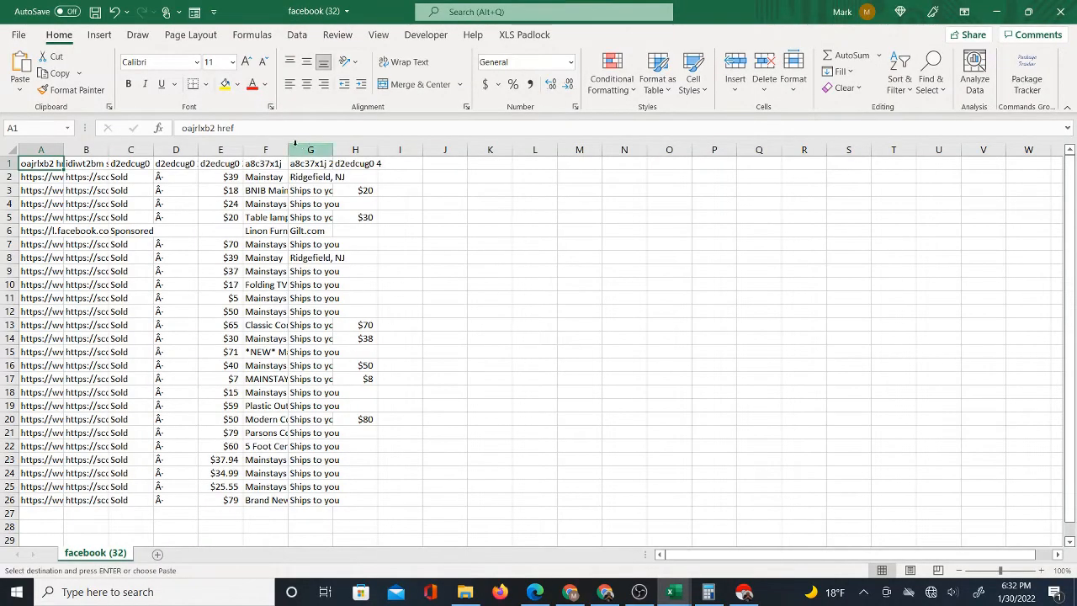
pyautogui.moveTo(285, 147); pyautogui.dragTo(346, 147)
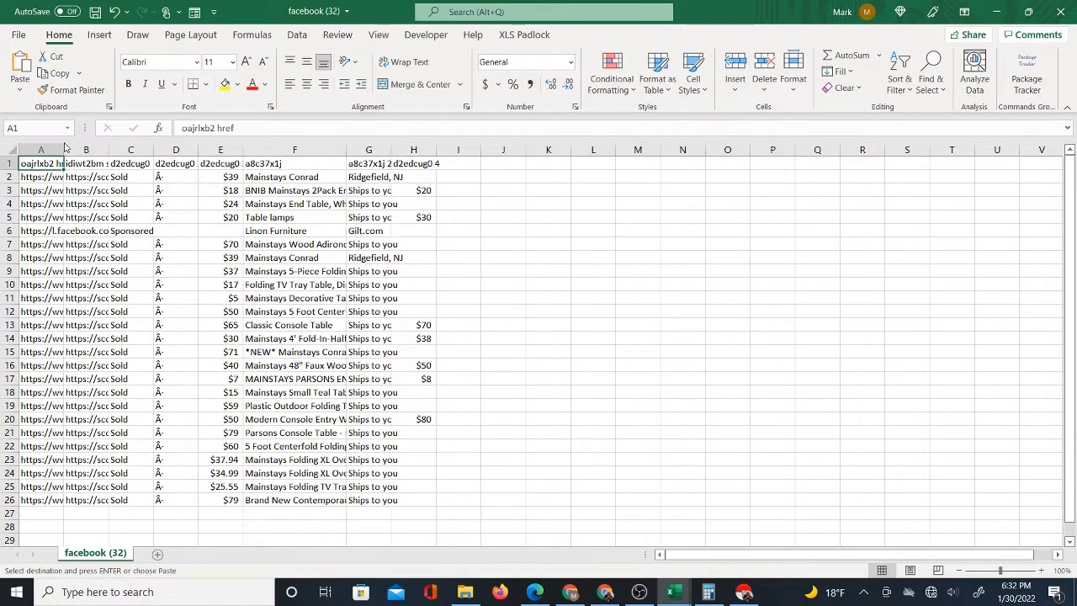
pyautogui.moveTo(65, 147); pyautogui.dragTo(171, 147)
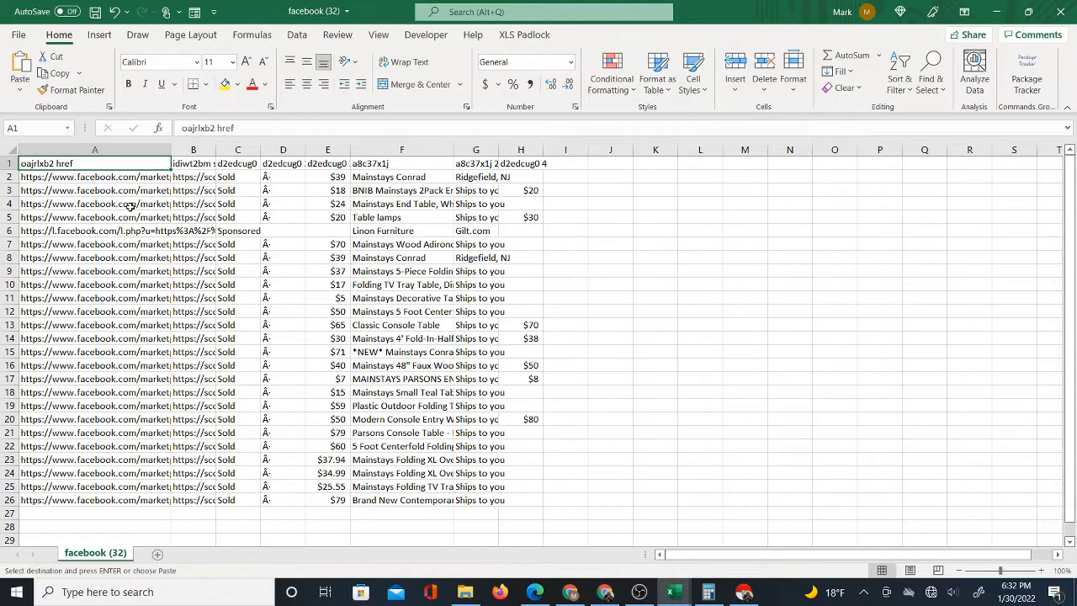
pyautogui.moveTo(117, 174); pyautogui.dragTo(95, 500)
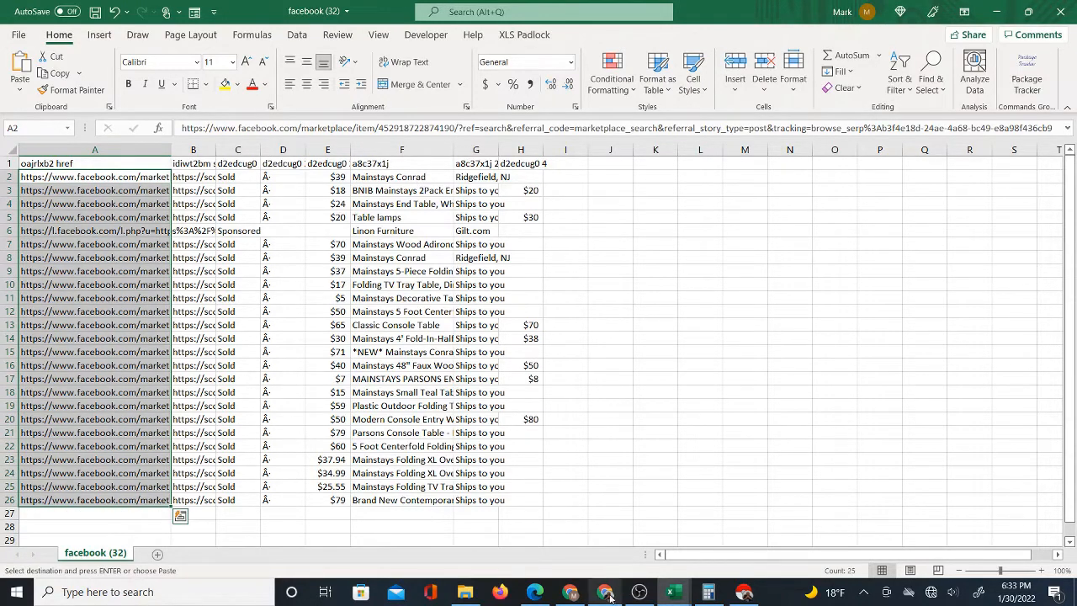
# - Return to the Product Title Auto-Sourcer sheet and review the product list and the Walmart source links found for it
pyautogui.click(606, 592)
pyautogui.click(394, 11)
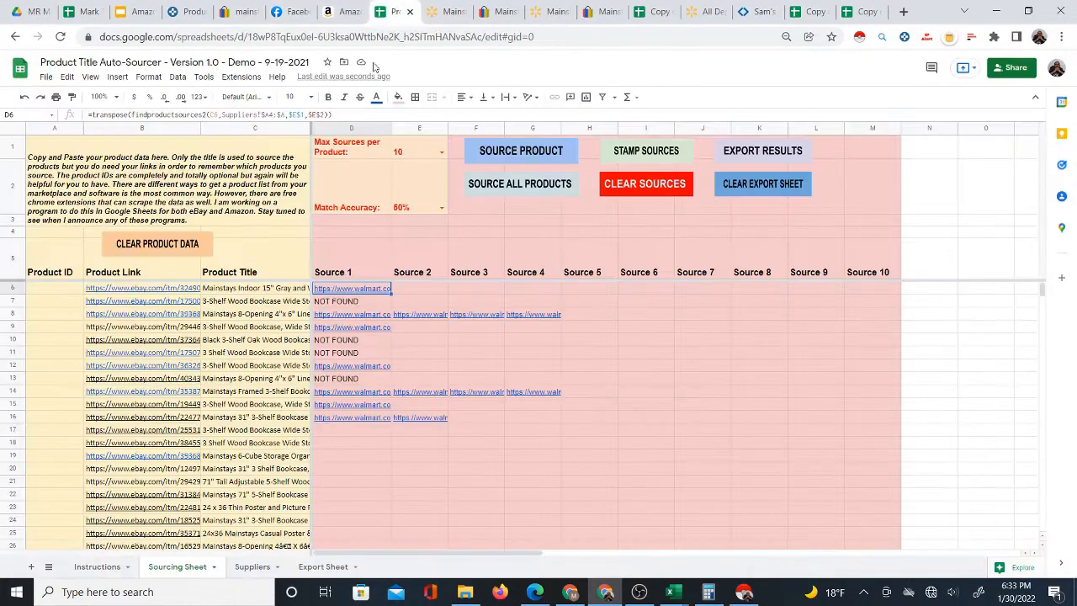
pyautogui.scroll(-10, 268, 418)
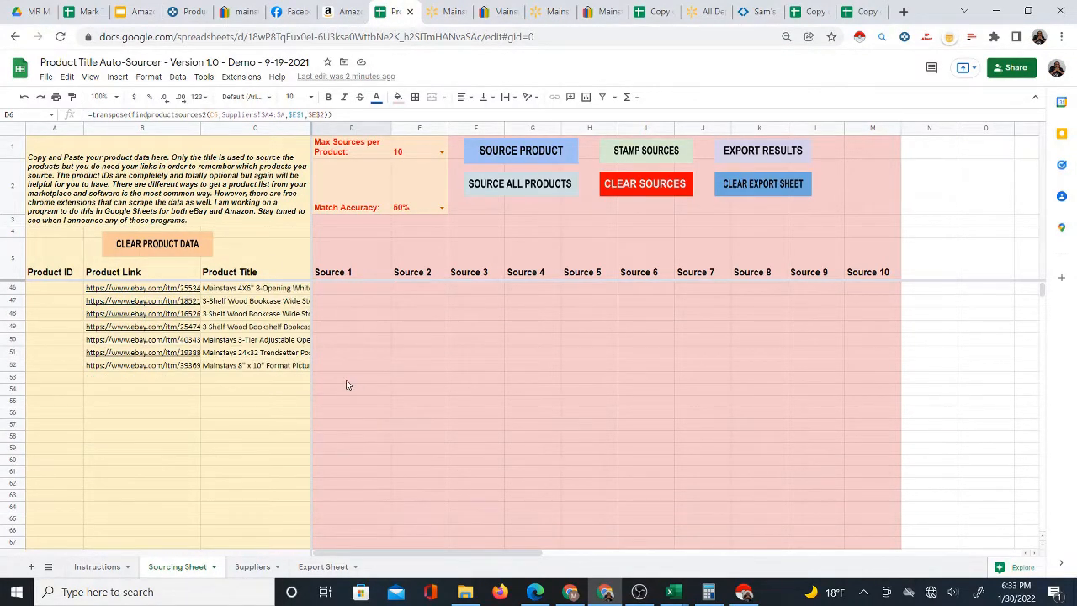
pyautogui.scroll(12, 409, 404)
pyautogui.scroll(1, 413, 429)
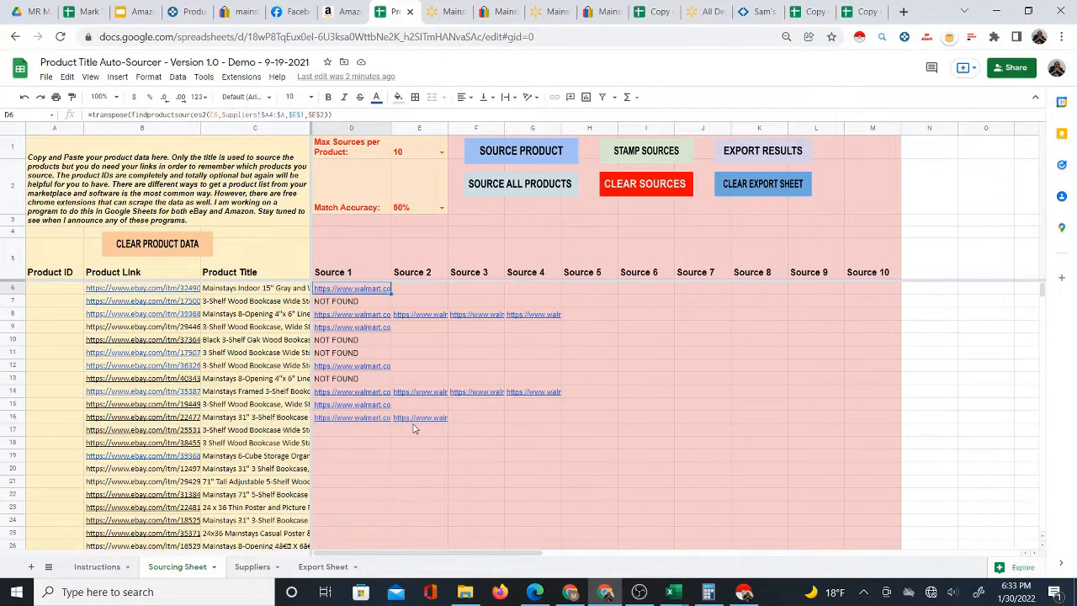
pyautogui.moveTo(394, 414)
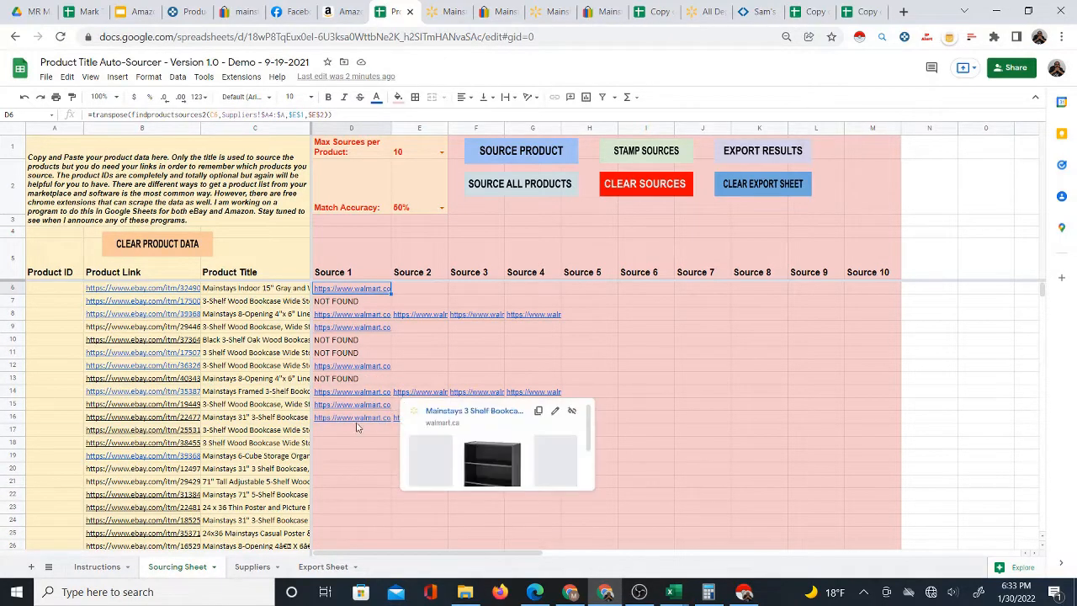
pyautogui.moveTo(355, 390)
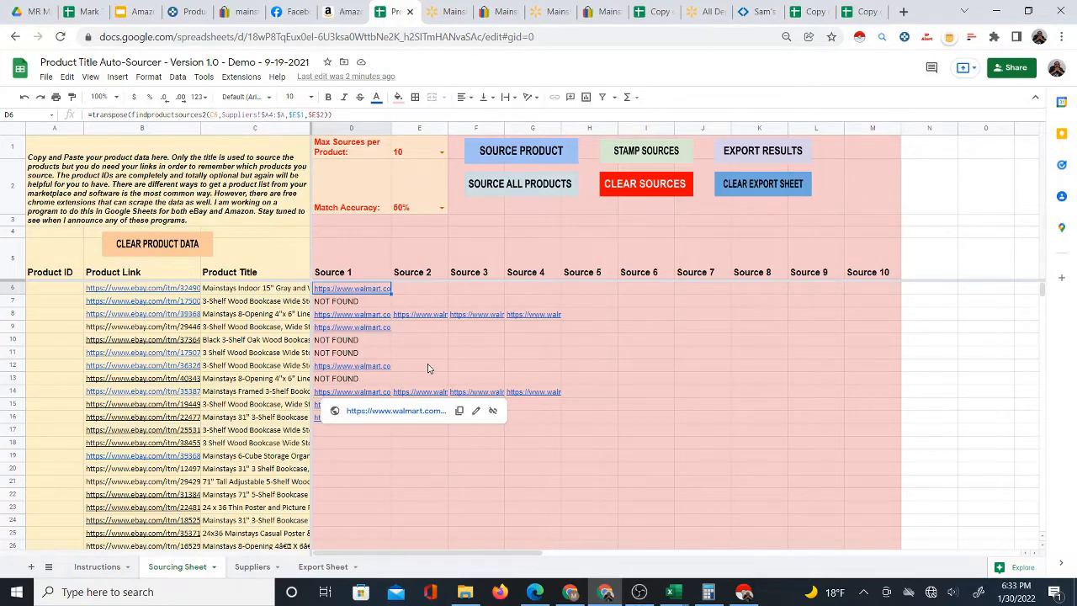
pyautogui.scroll(-1, 428, 370)
pyautogui.scroll(-1, 427, 391)
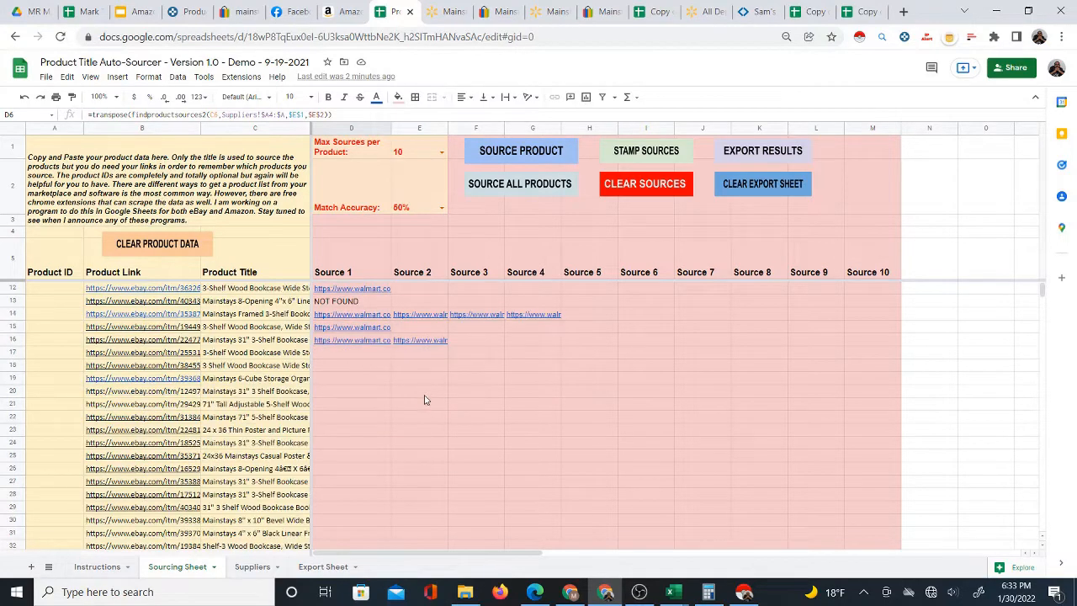
# - Fill the sourcing formula in D16 down through D21 to source the products in rows 17 to 21
pyautogui.scroll(2, 424, 407)
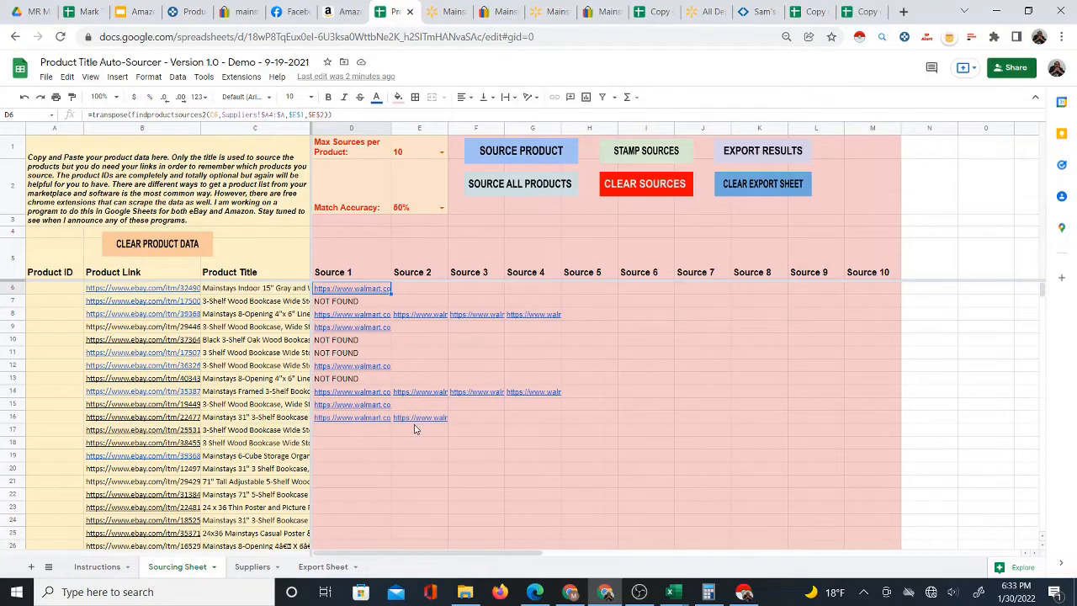
pyautogui.click(355, 421)
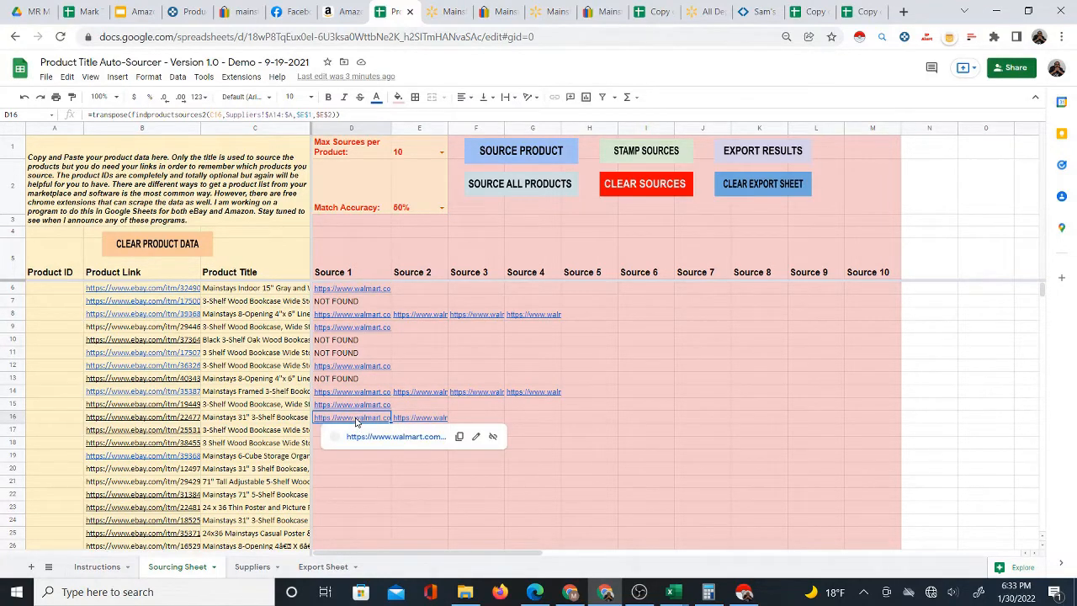
pyautogui.scroll(-1, 425, 427)
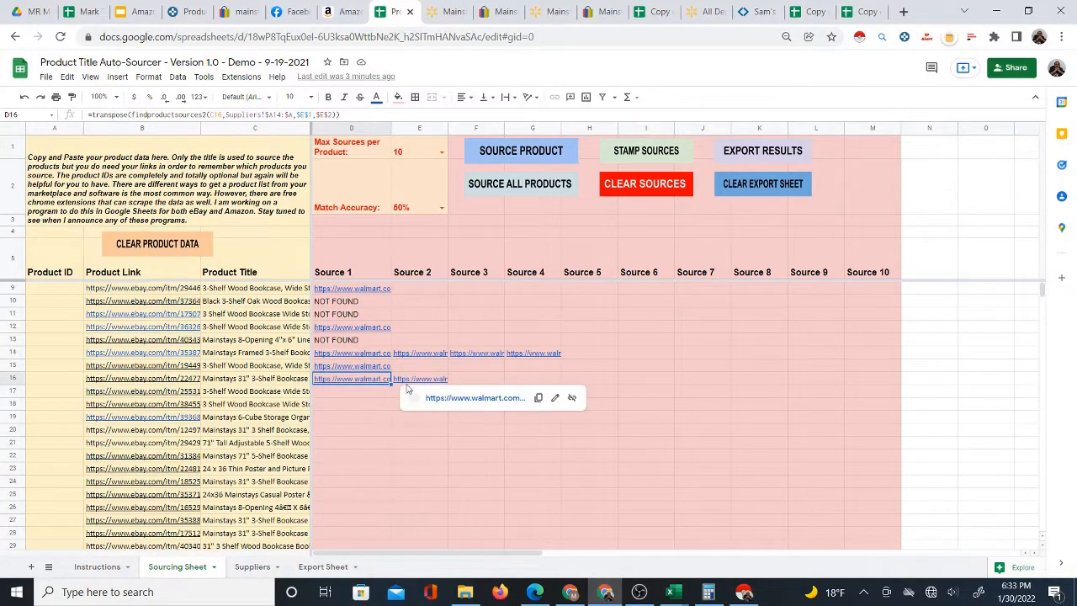
pyautogui.keyDown('shift'); pyautogui.click(384, 440); pyautogui.keyUp('shift')
pyautogui.hotkey('ctrl', 'd')
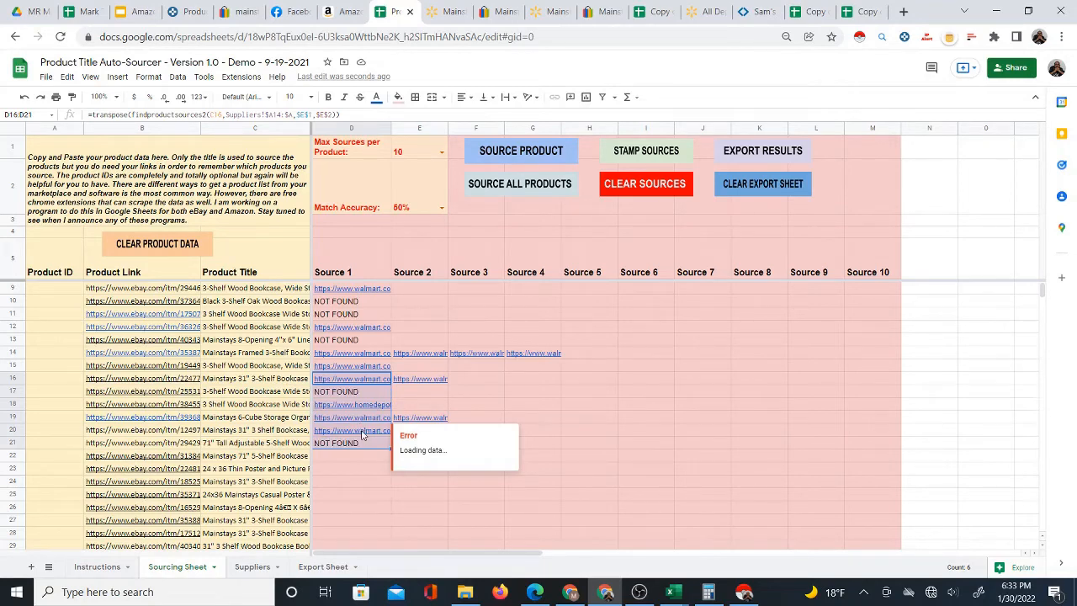
# - Trim the tracking parameters following the item number from the eBay product link in B19
pyautogui.click(167, 433)
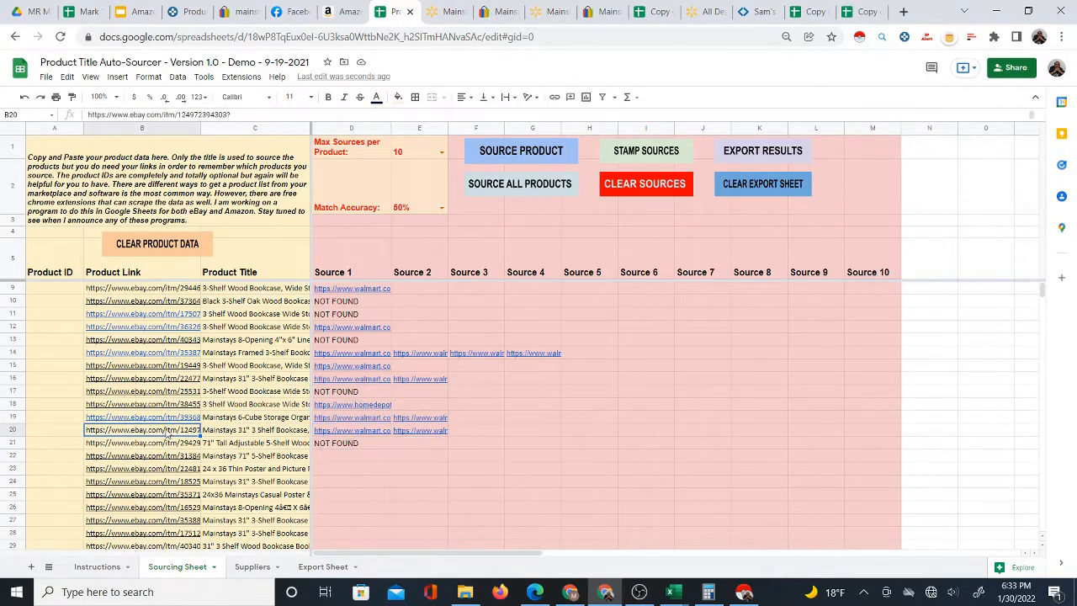
pyautogui.click(170, 421)
pyautogui.doubleClick(168, 418)
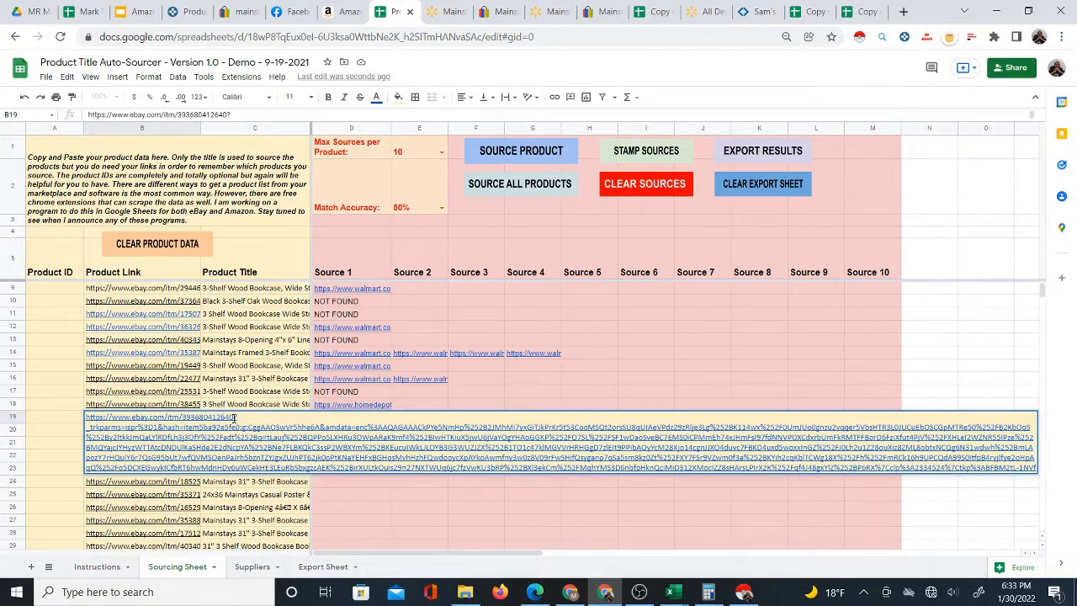
pyautogui.moveTo(357, 427); pyautogui.dragTo(902, 508)
pyautogui.press('BackSpace')
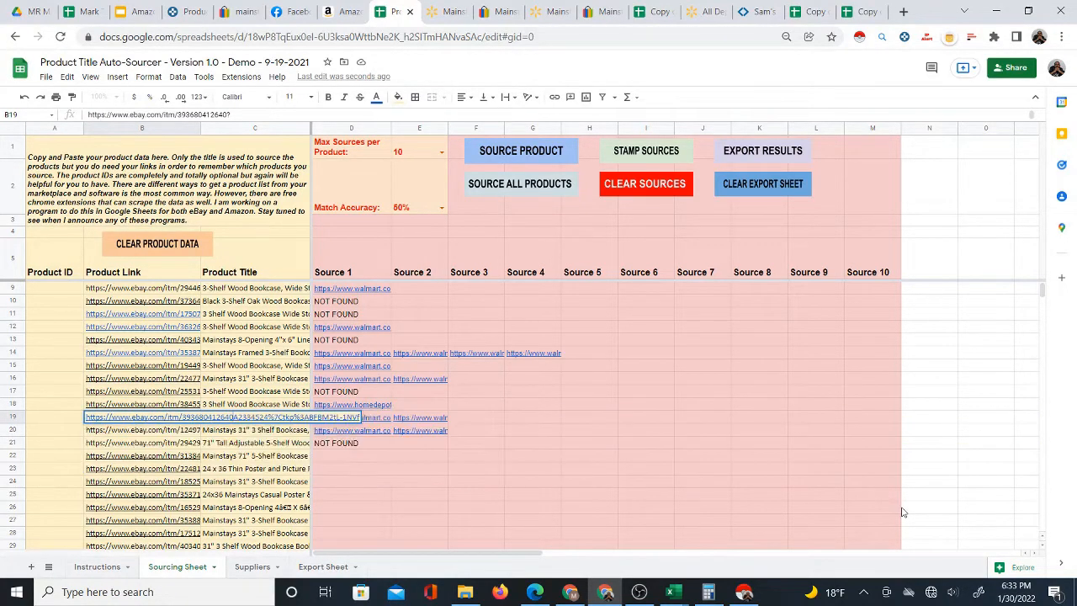
pyautogui.click(476, 461)
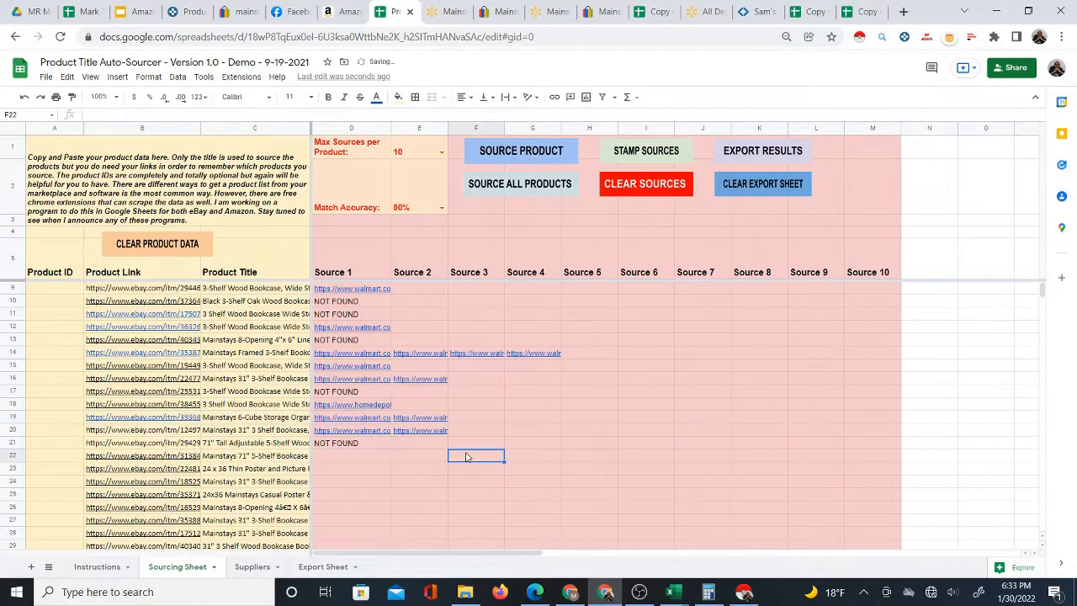
# - Test the edited eBay link in B19 in its own tab and return to the sourcing sheet
pyautogui.click(168, 419)
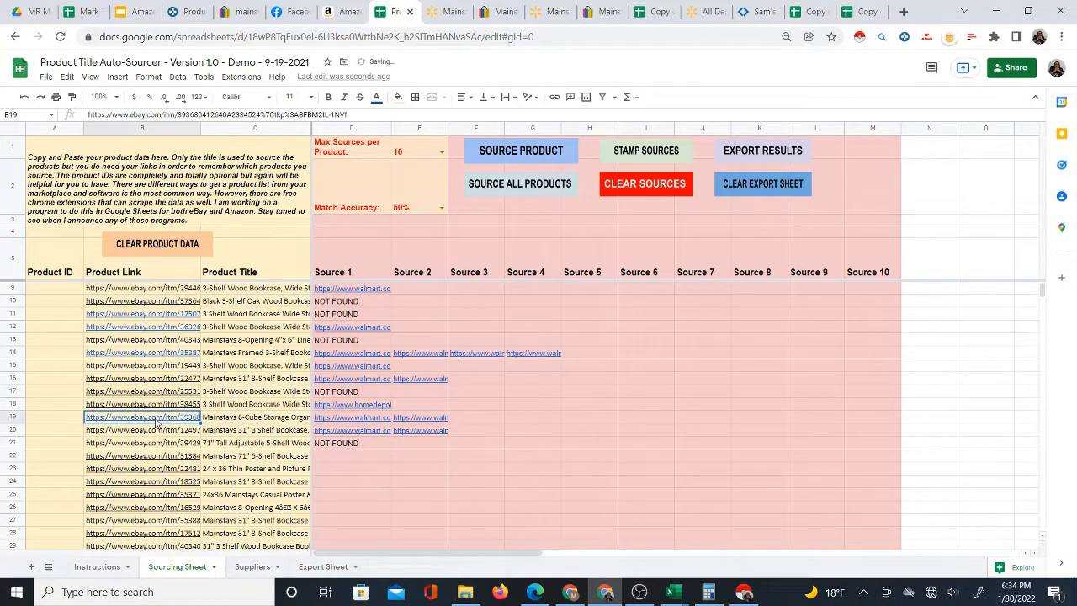
pyautogui.click(161, 443)
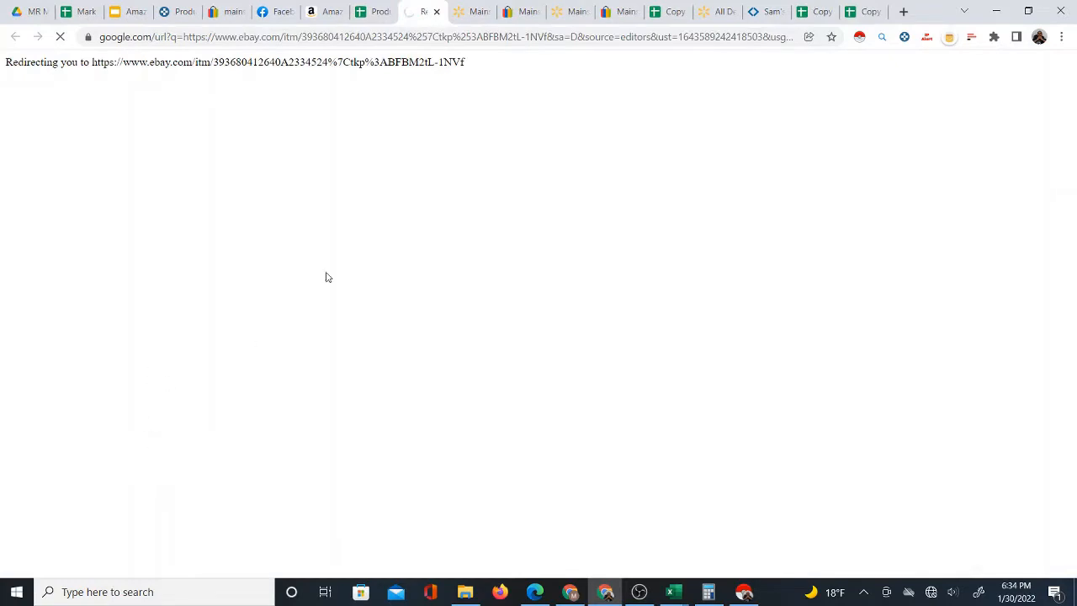
pyautogui.click(378, 10)
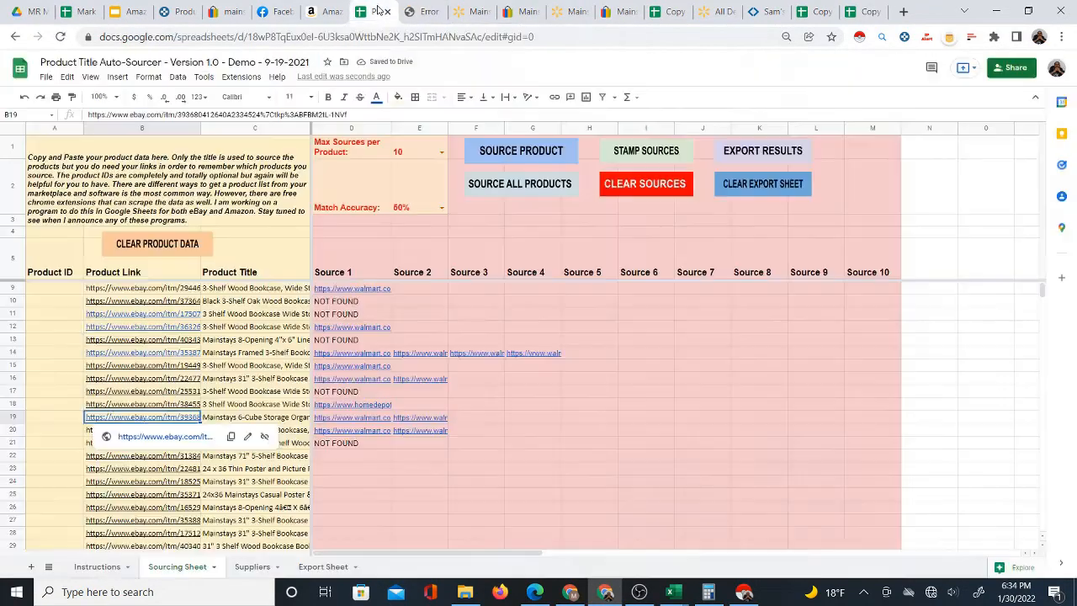
# - Switch to the facebook (32) workbook in Excel and copy the listing titles in F2:F26
pyautogui.moveTo(392, 439)
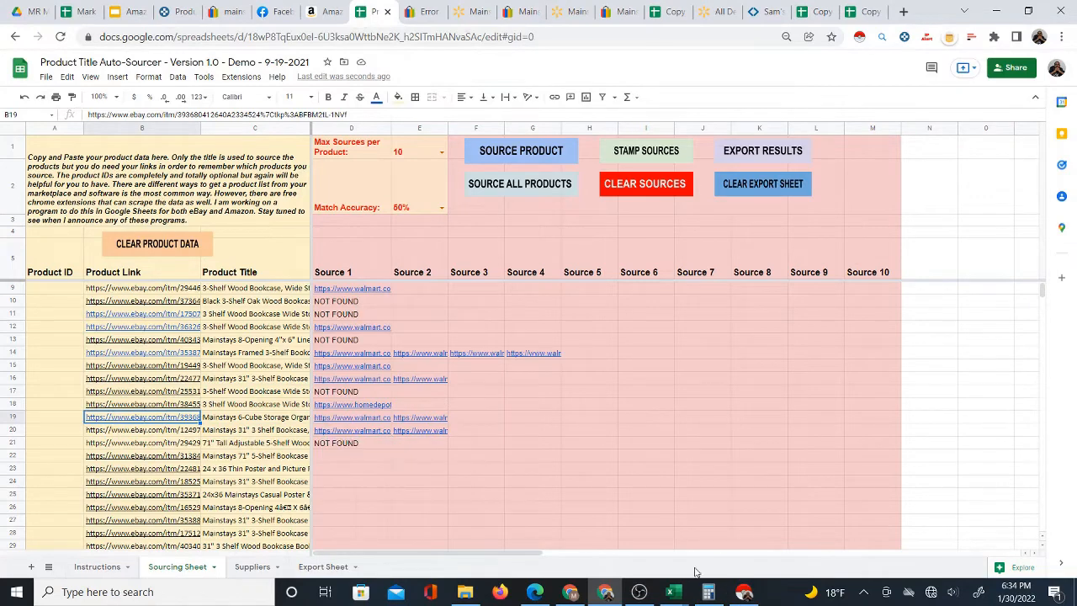
pyautogui.click(671, 592)
pyautogui.click(860, 540)
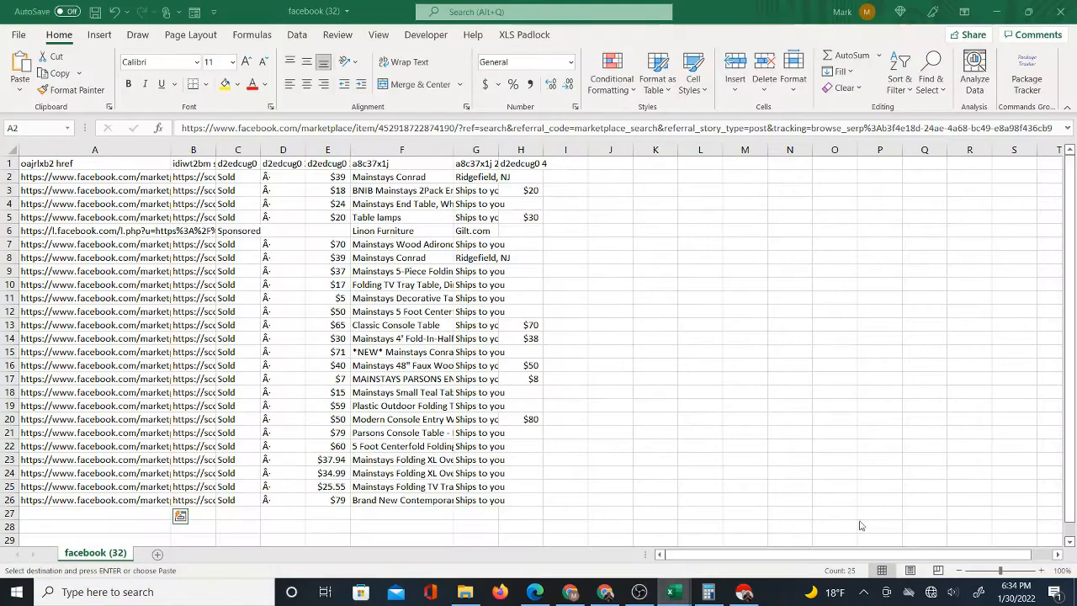
pyautogui.hotkey('ctrl', 'shift', 'Down')
pyautogui.hotkey('ctrl', 'c')
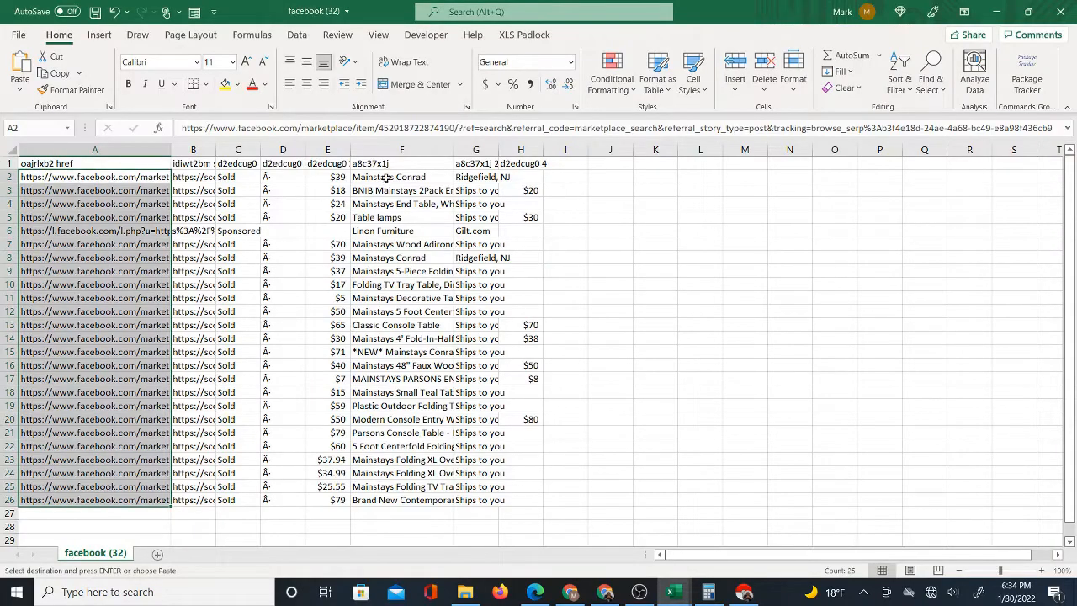
pyautogui.moveTo(384, 178); pyautogui.dragTo(381, 486)
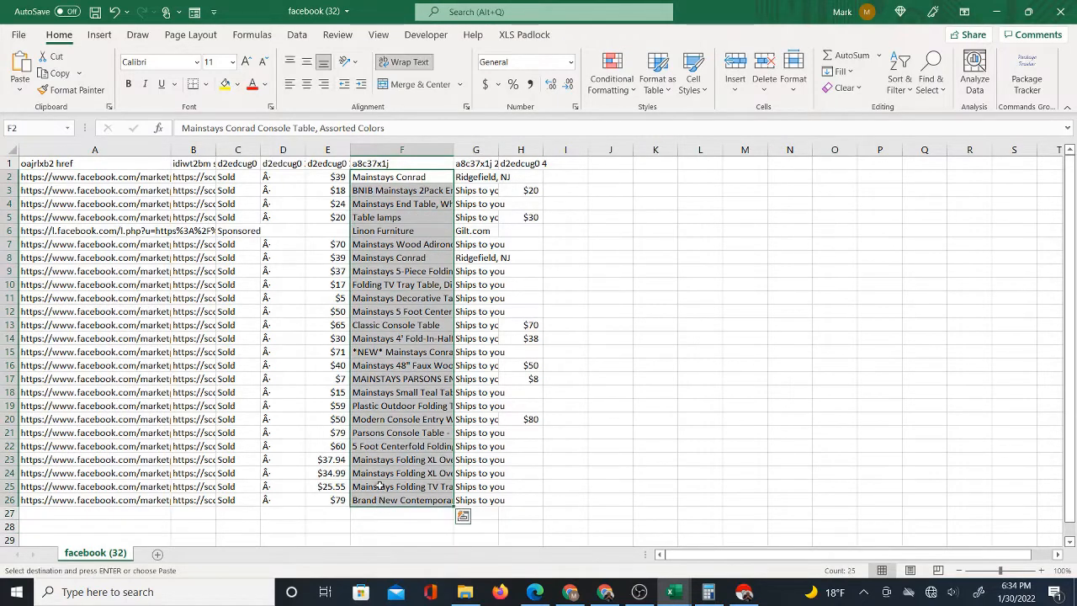
pyautogui.rightClick(389, 434)
pyautogui.click(428, 165)
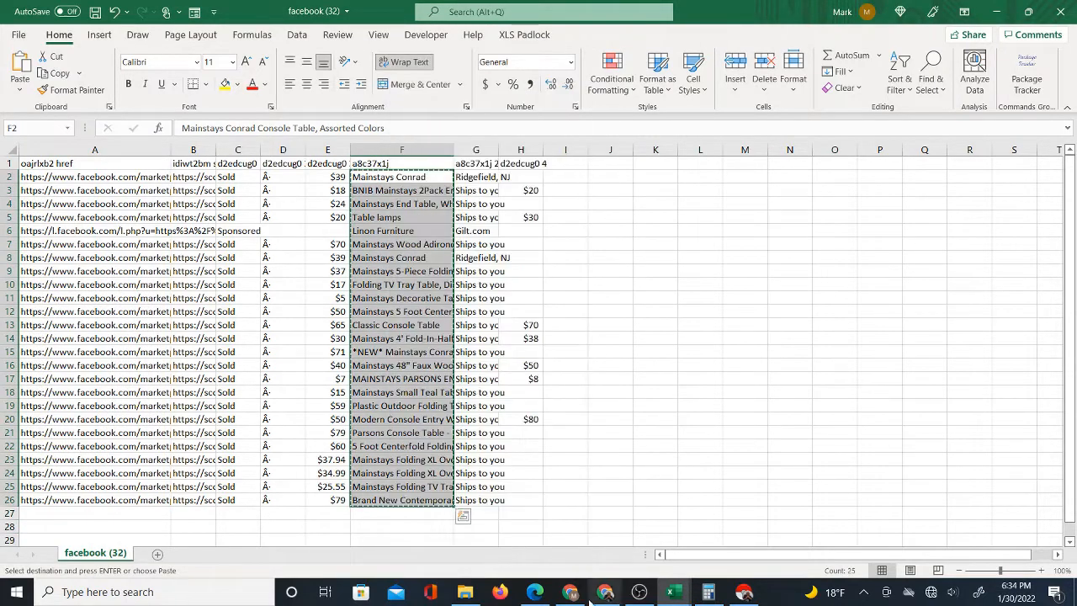
# - Switch back to the Product Title Auto-Sourcer sheet and paste the titles as values only from C53 down, below the last product
pyautogui.click(606, 591)
pyautogui.scroll(-10, 266, 492)
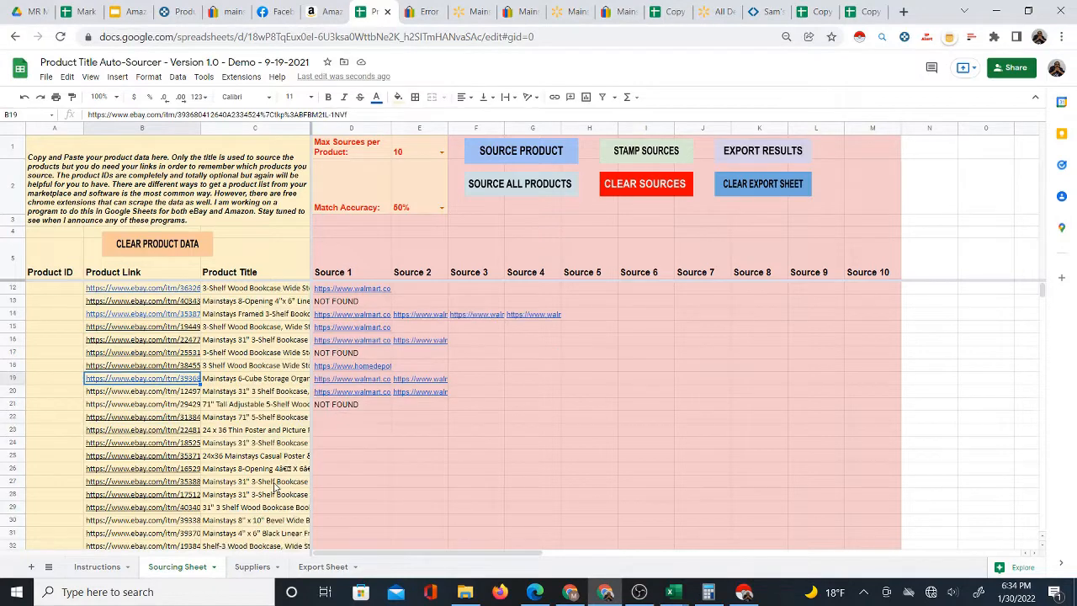
pyautogui.click(250, 419)
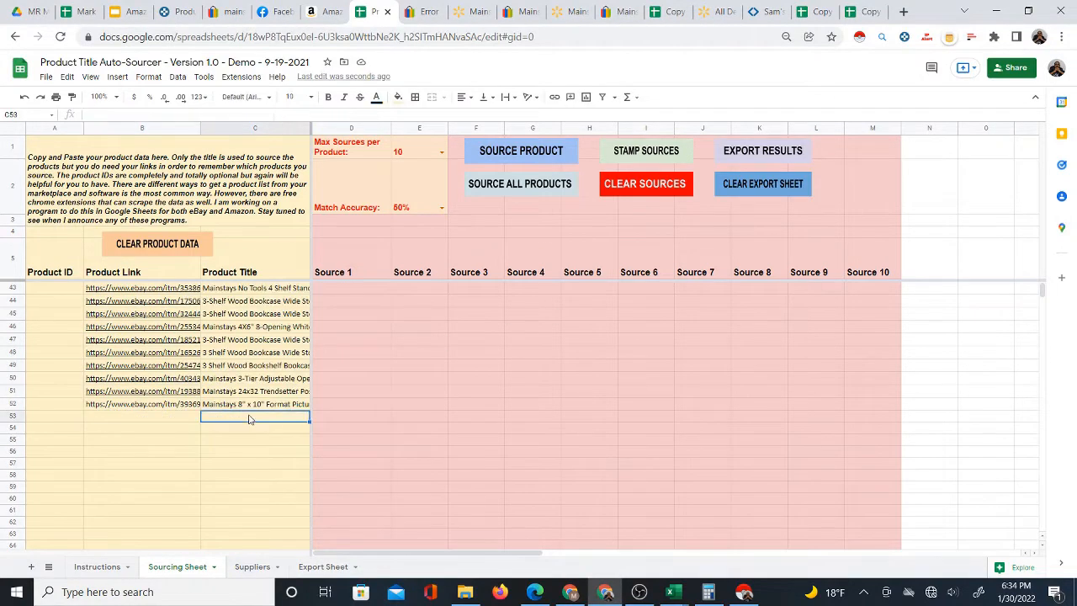
pyautogui.rightClick(250, 419)
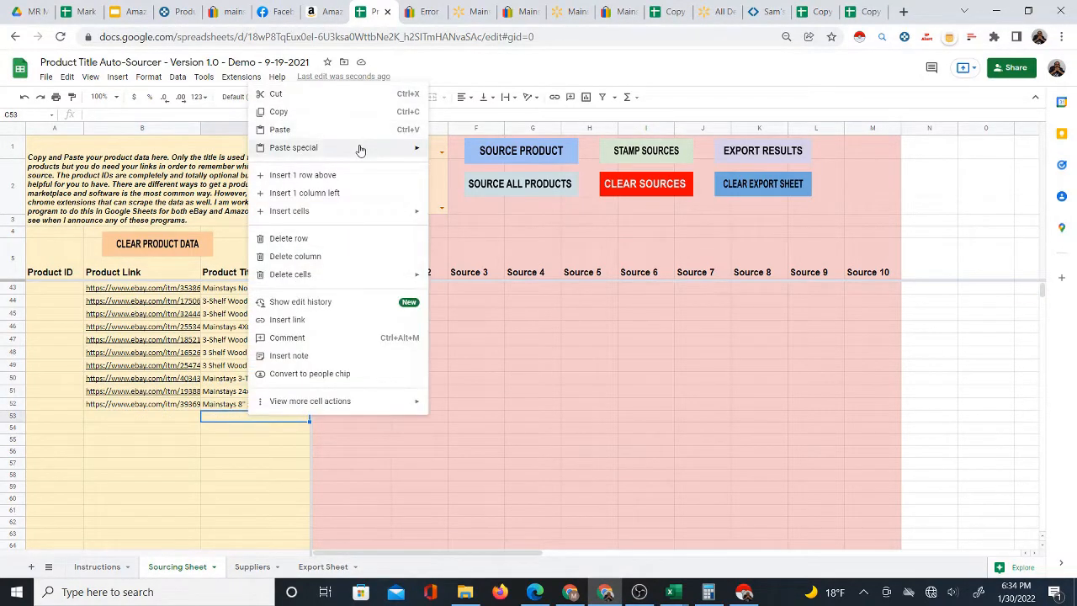
pyautogui.moveTo(362, 147)
pyautogui.click(448, 151)
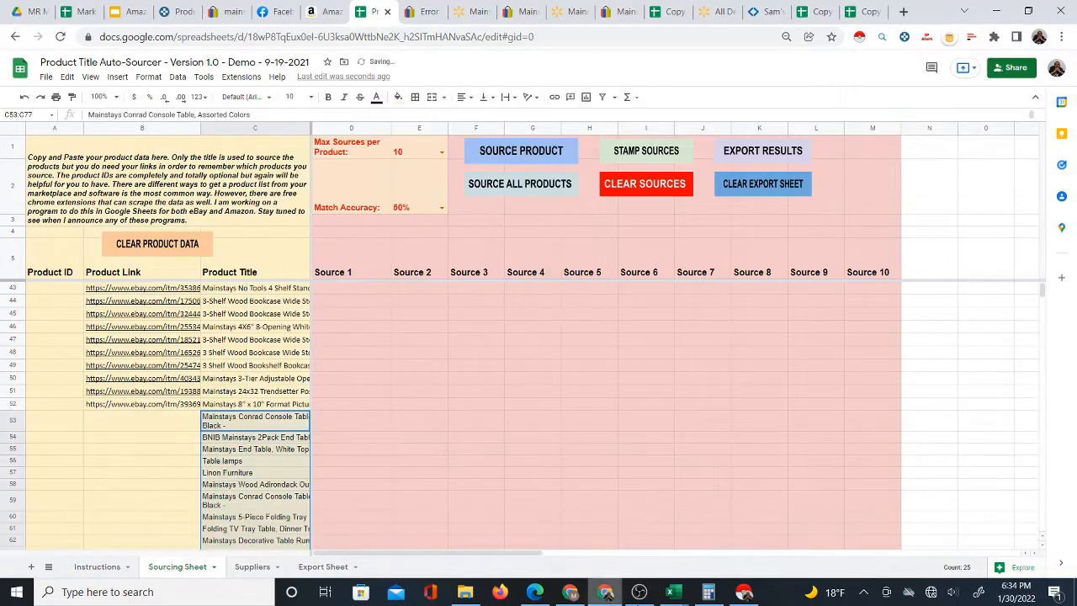
# - Return to the facebook (32) workbook in Excel and copy the listing links in A2:A26
pyautogui.moveTo(673, 592)
pyautogui.click(828, 511)
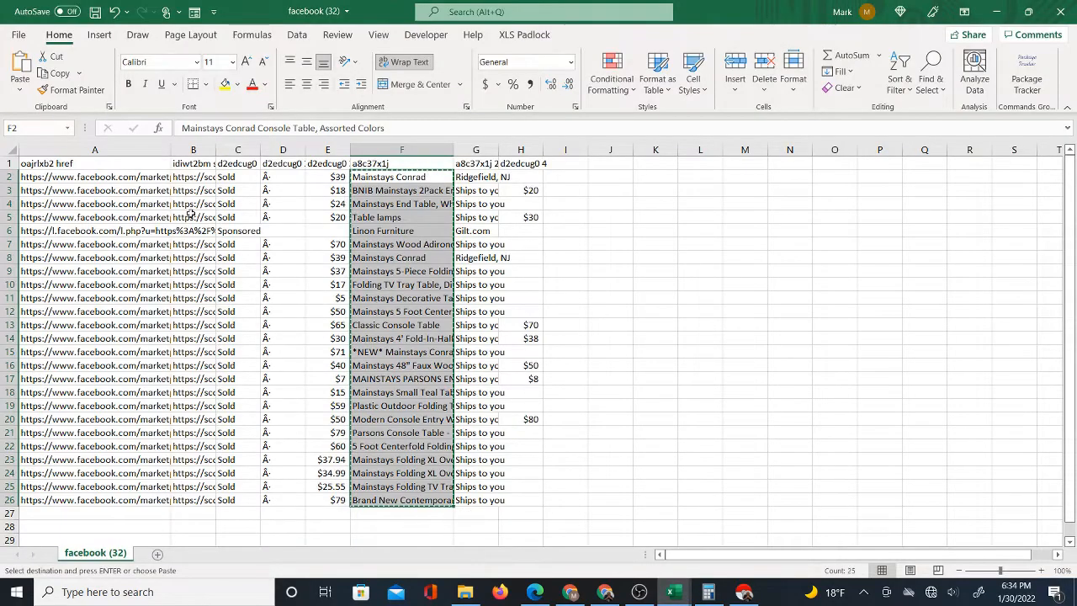
pyautogui.moveTo(125, 175); pyautogui.dragTo(106, 500)
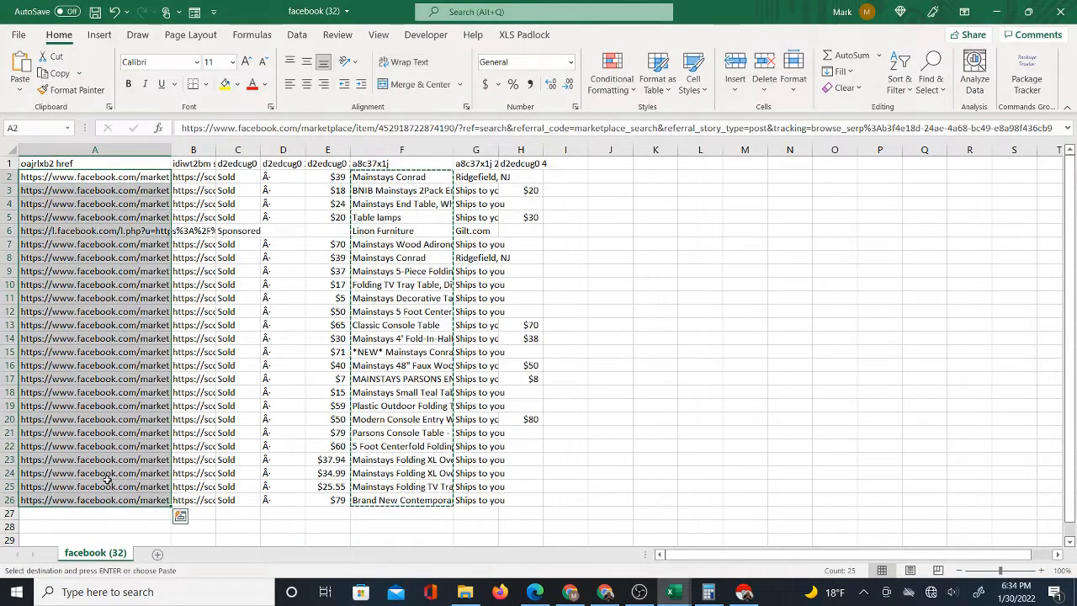
pyautogui.rightClick(109, 479)
pyautogui.click(189, 48)
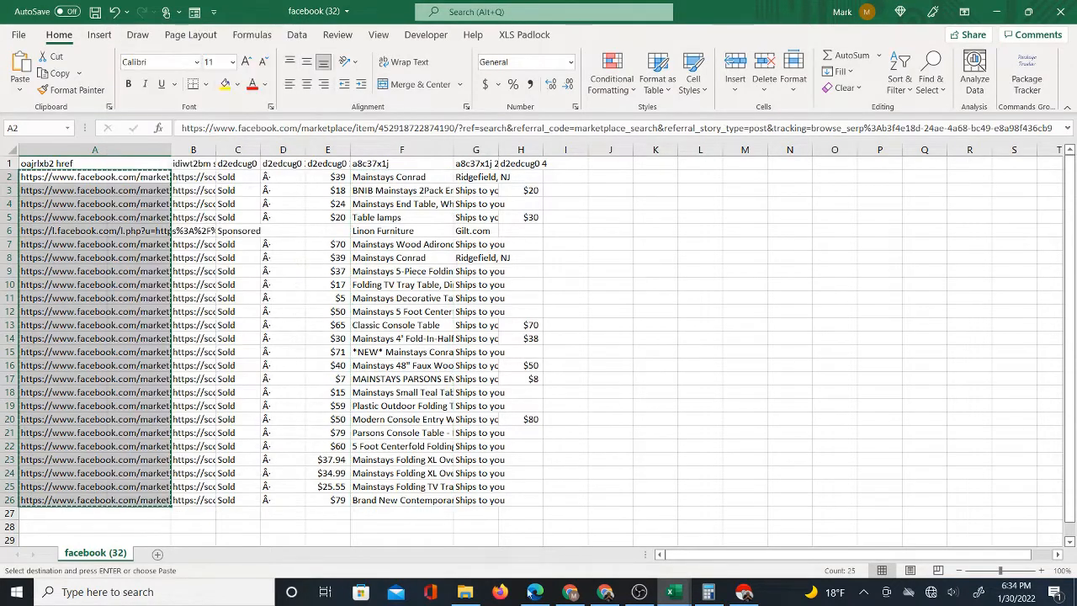
# - Switch to the sourcing sheet and paste the Facebook links as values only from B53 down, beside their titles
pyautogui.click(598, 586)
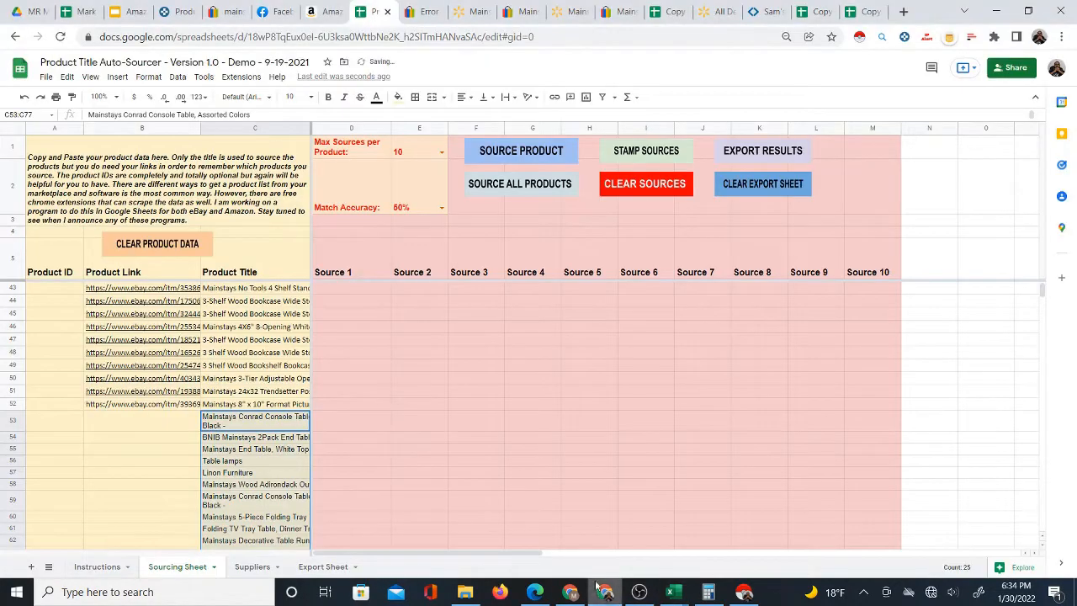
pyautogui.click(132, 423)
pyautogui.rightClick(132, 423)
pyautogui.moveTo(250, 153)
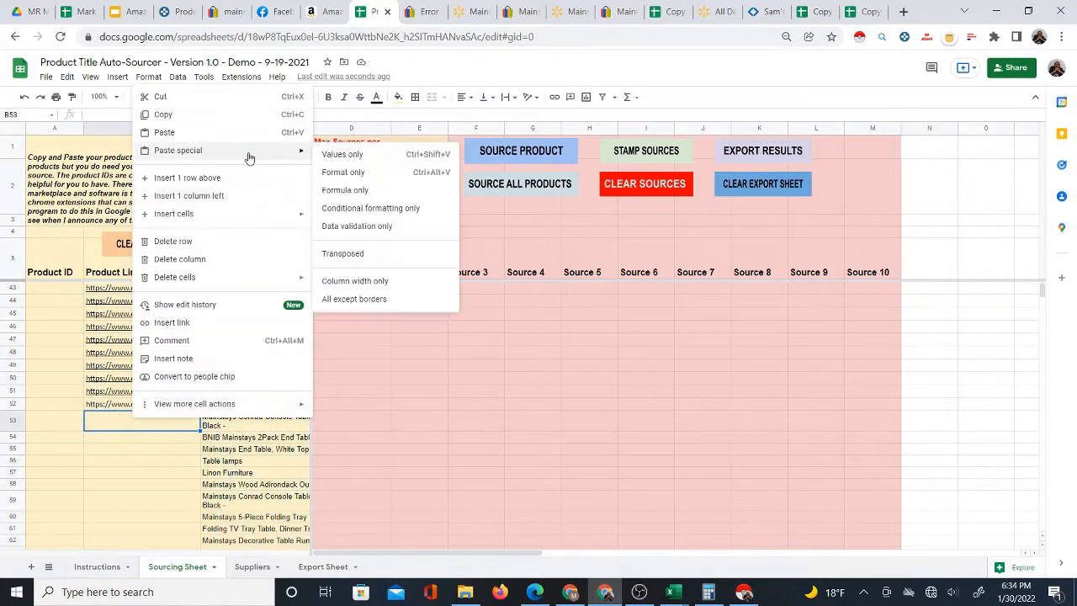
pyautogui.click(336, 155)
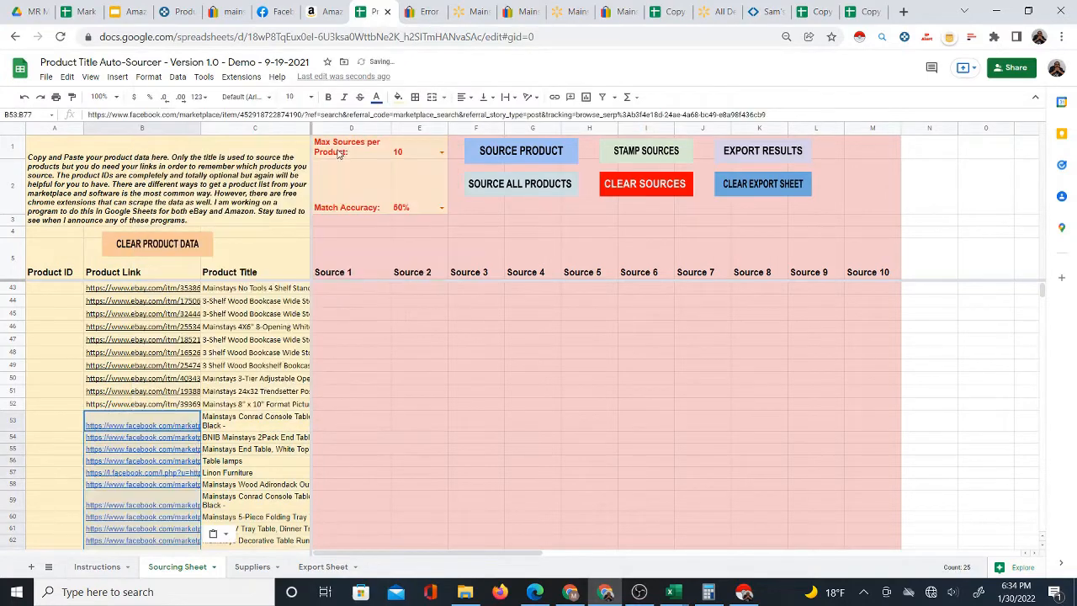
# - Run Source Product in D53 for the Mainstays Conrad Console Table listing
pyautogui.click(169, 428)
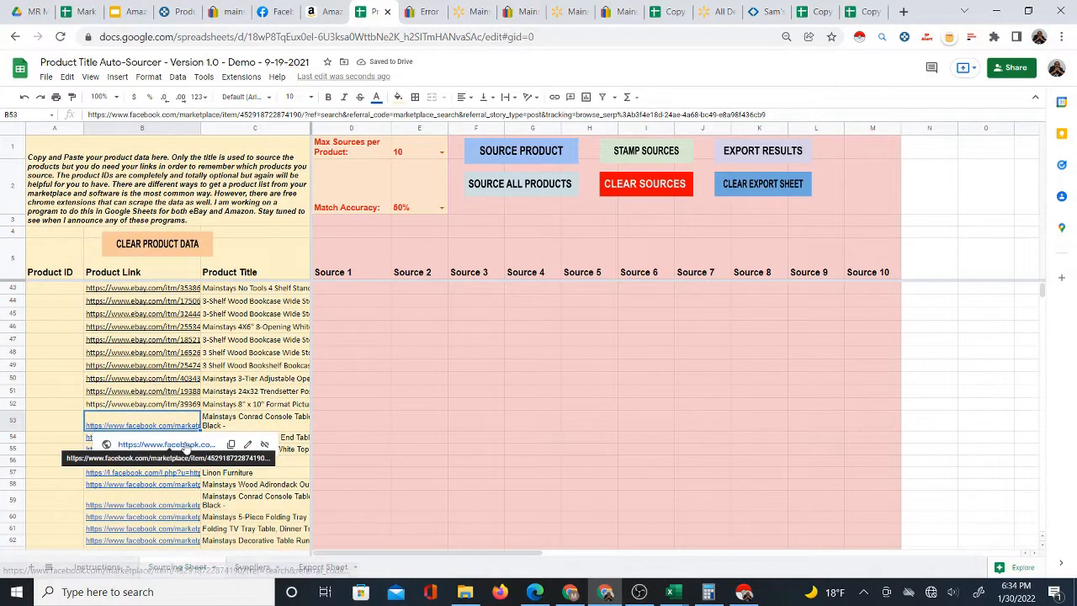
pyautogui.click(334, 427)
pyautogui.click(493, 159)
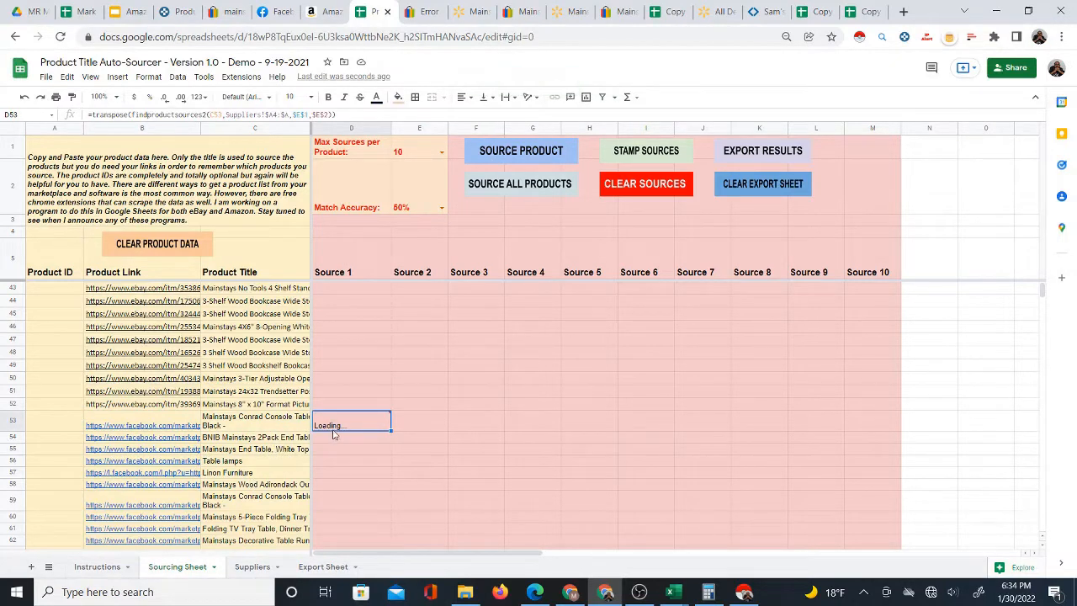
pyautogui.moveTo(337, 431)
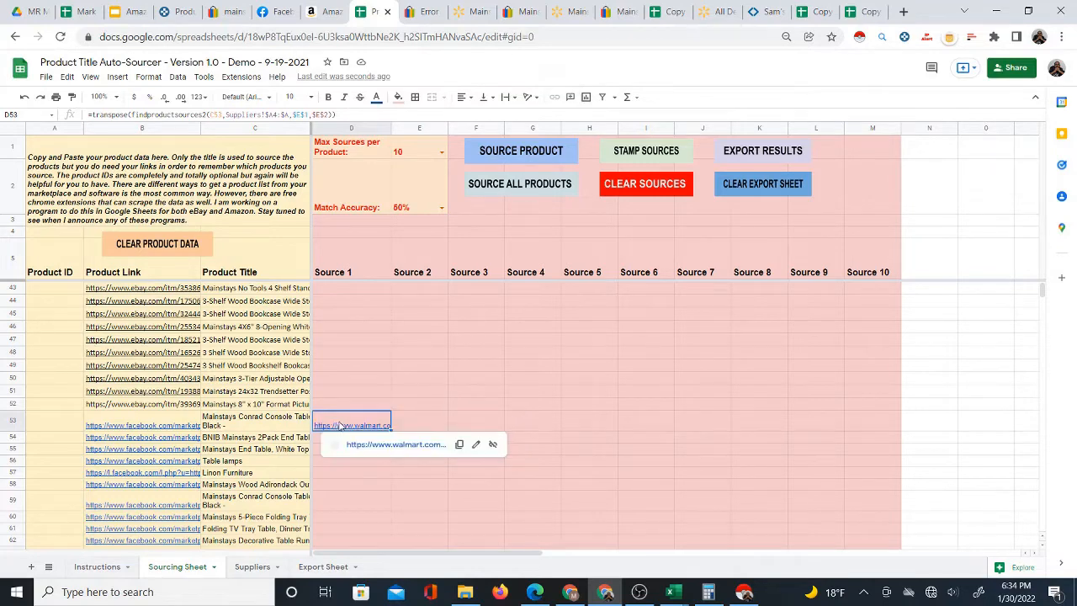
# - Open the Facebook listing from B53 and the Walmart source from D53, and compare the product, price and stock on both pages
pyautogui.click(164, 443)
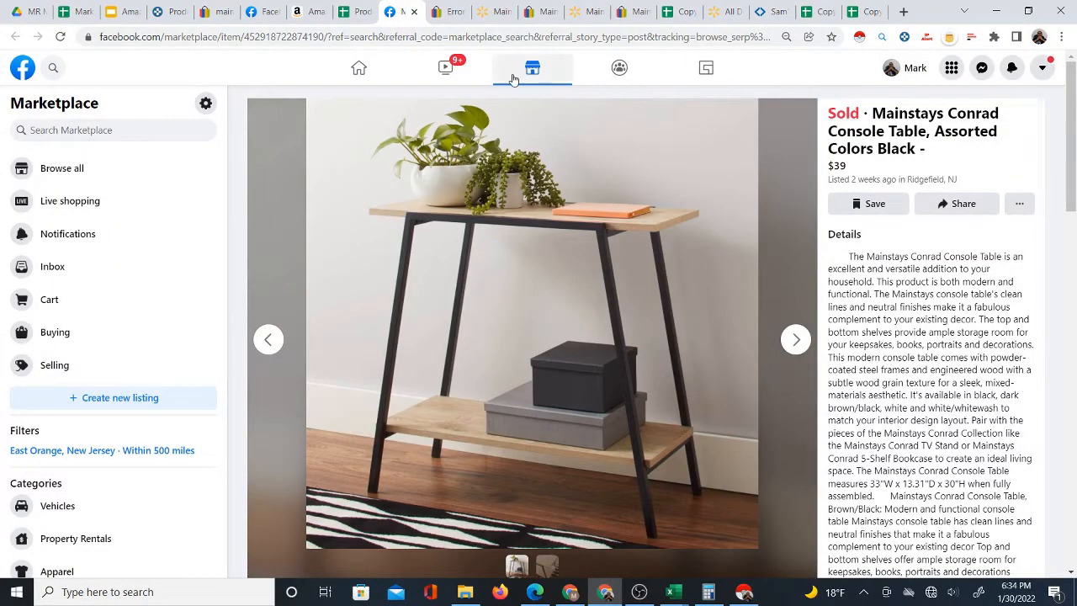
pyautogui.click(354, 12)
pyautogui.click(351, 427)
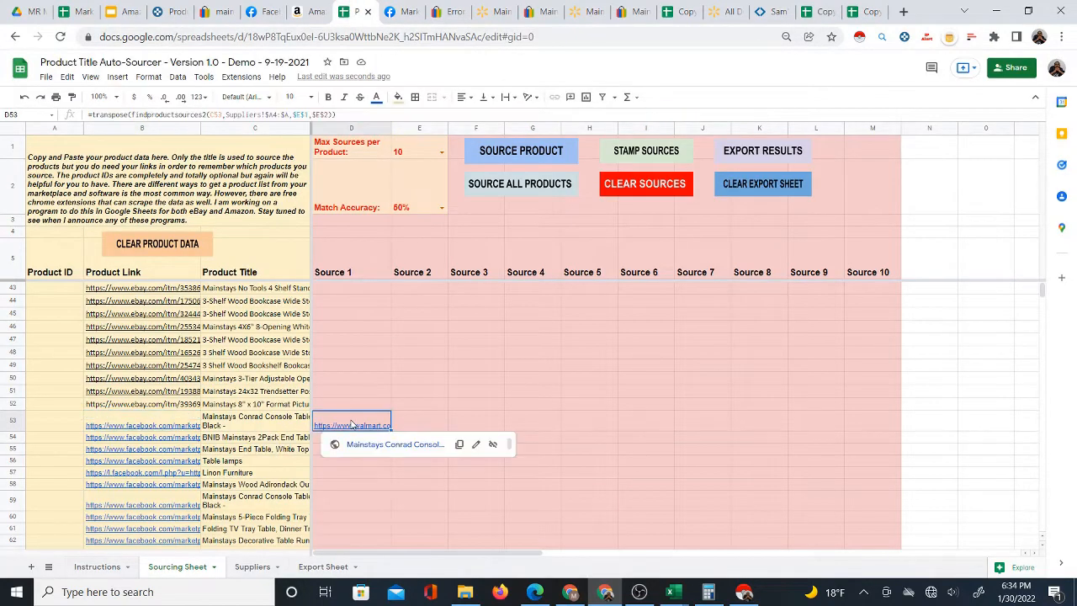
pyautogui.click(370, 444)
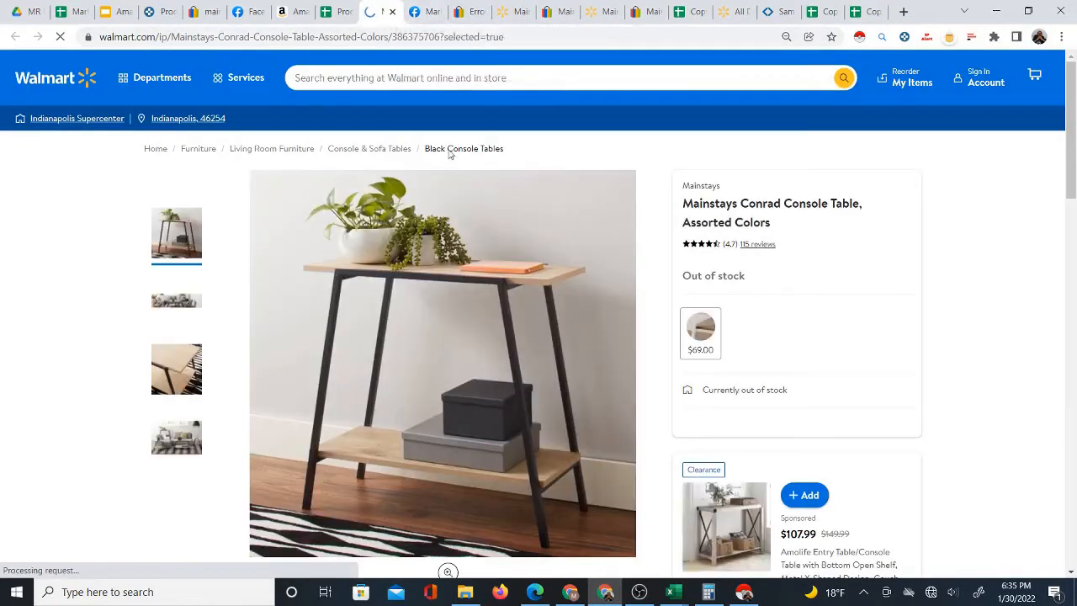
pyautogui.click(429, 15)
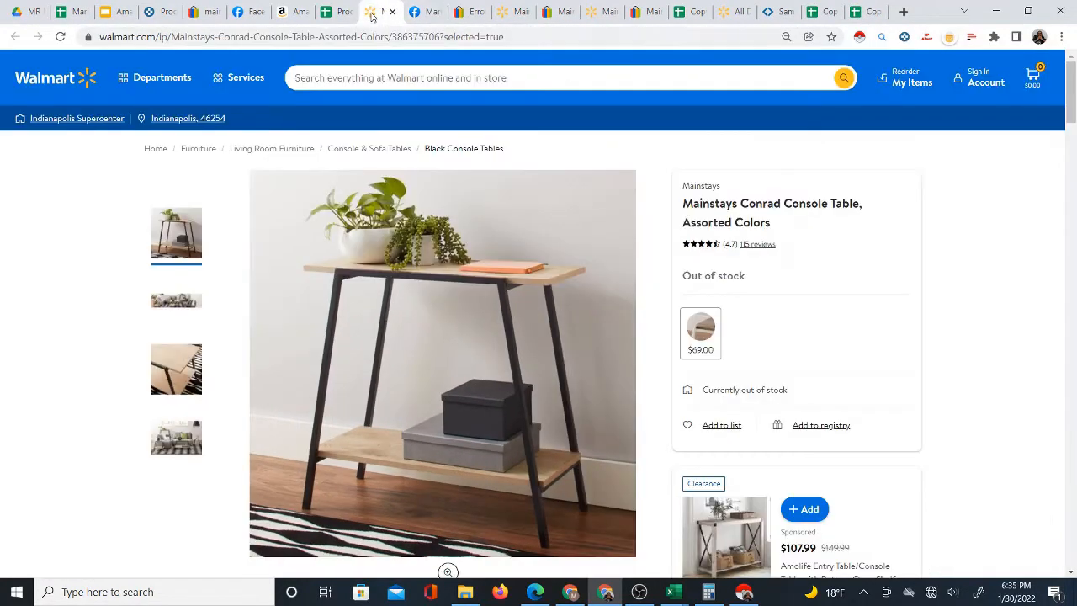
pyautogui.click(376, 13)
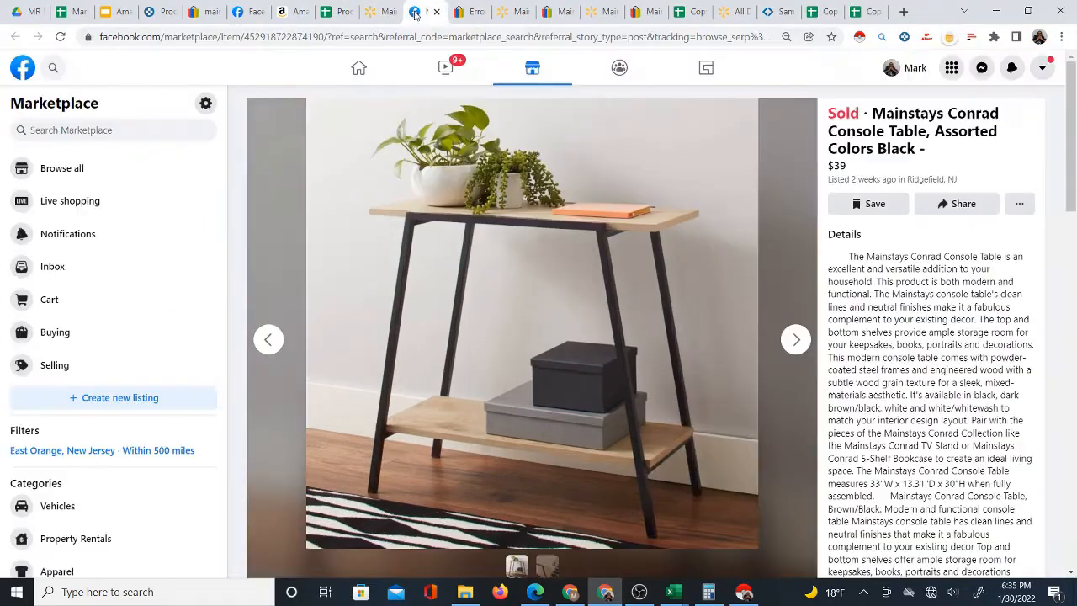
pyautogui.click(416, 17)
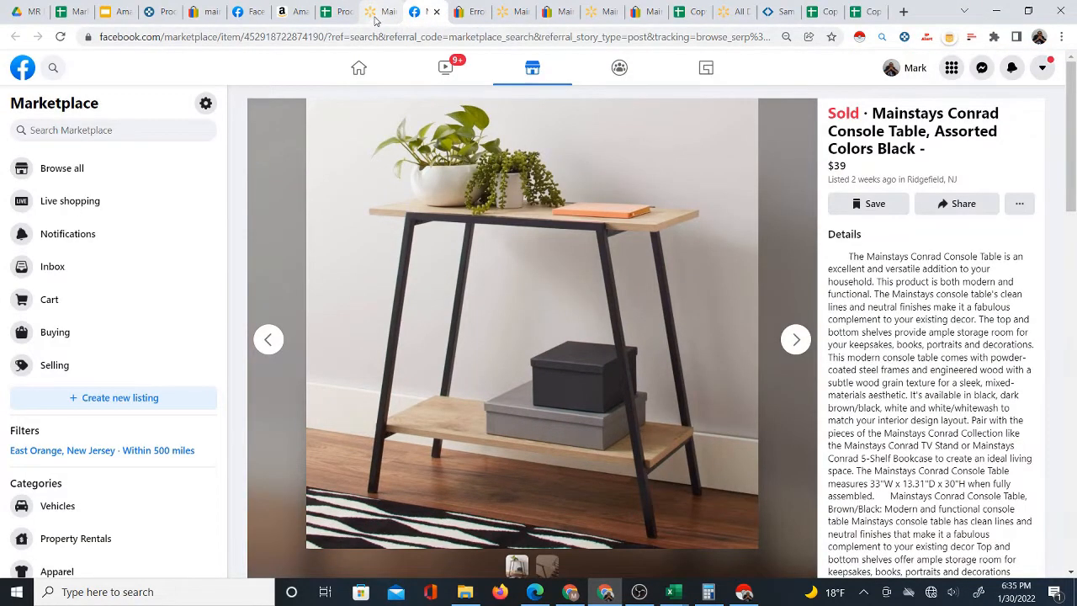
# - Compare the Facebook console table listing with its Walmart source once more and close both pages
pyautogui.click(377, 14)
pyautogui.click(422, 13)
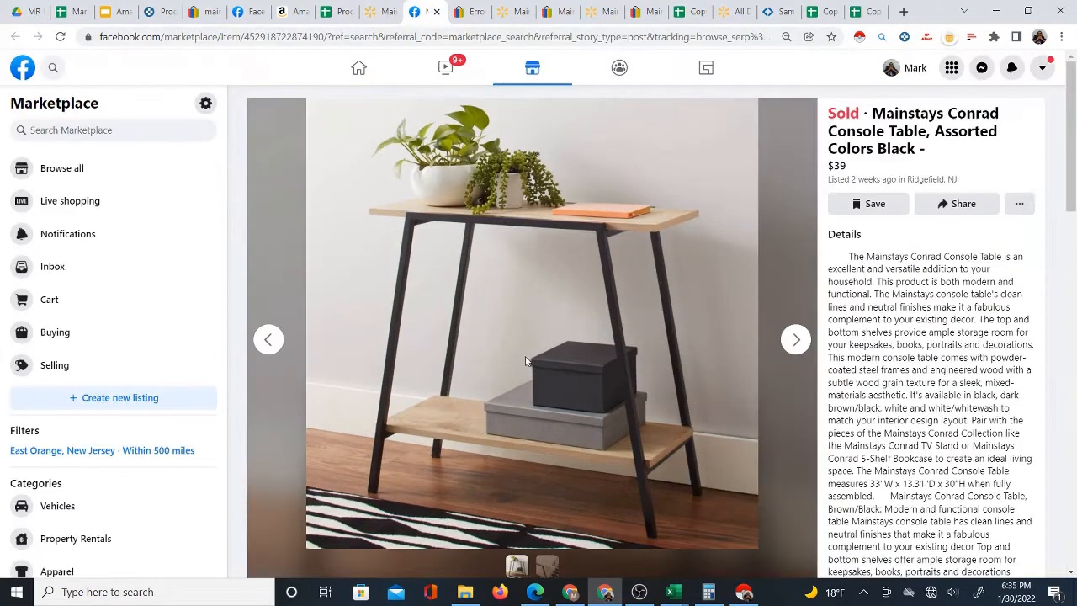
pyautogui.click(382, 15)
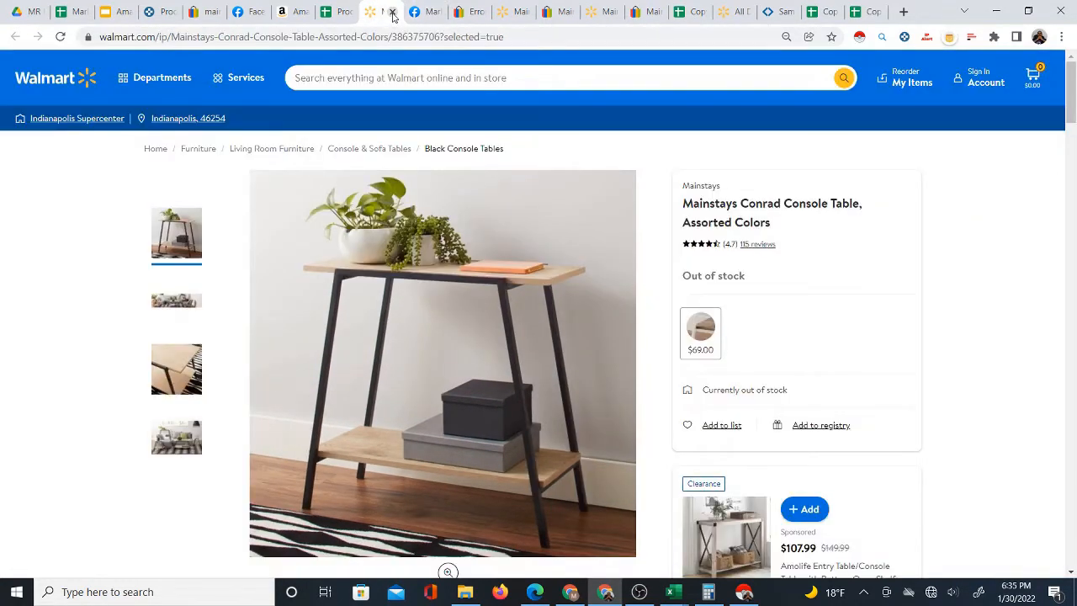
pyautogui.click(392, 14)
pyautogui.click(392, 14)
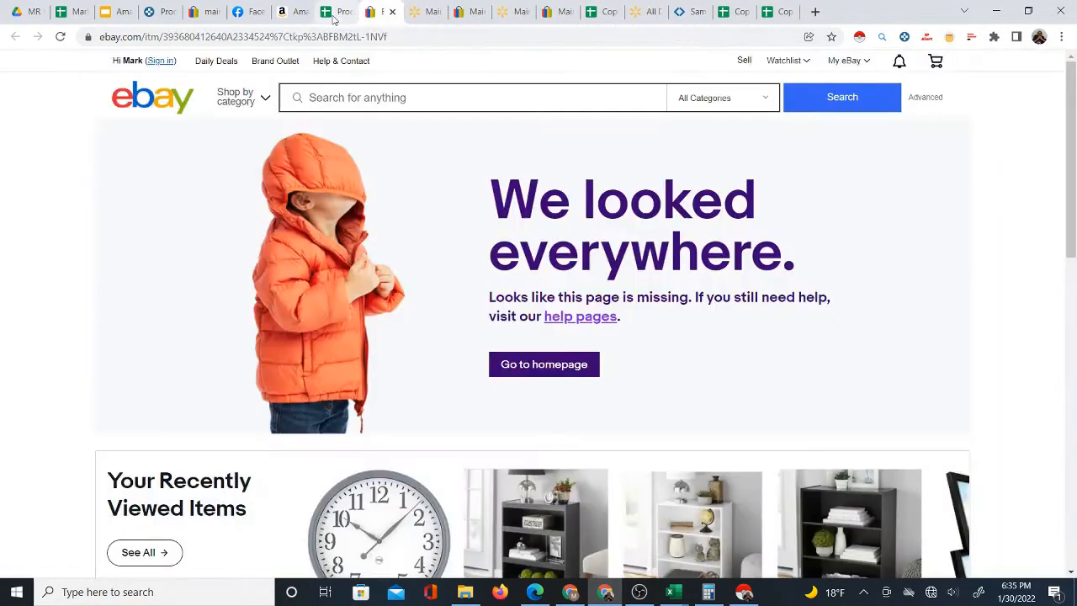
# - Back in the sourcing sheet, run Source Product in D54 and fill the formula down through D58
pyautogui.click(335, 14)
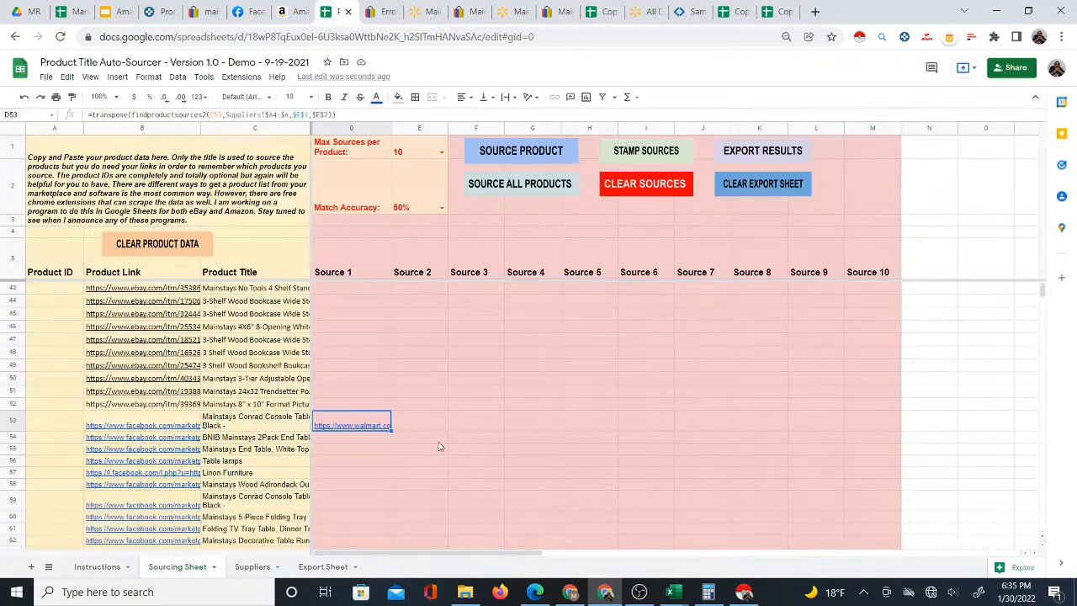
pyautogui.click(348, 440)
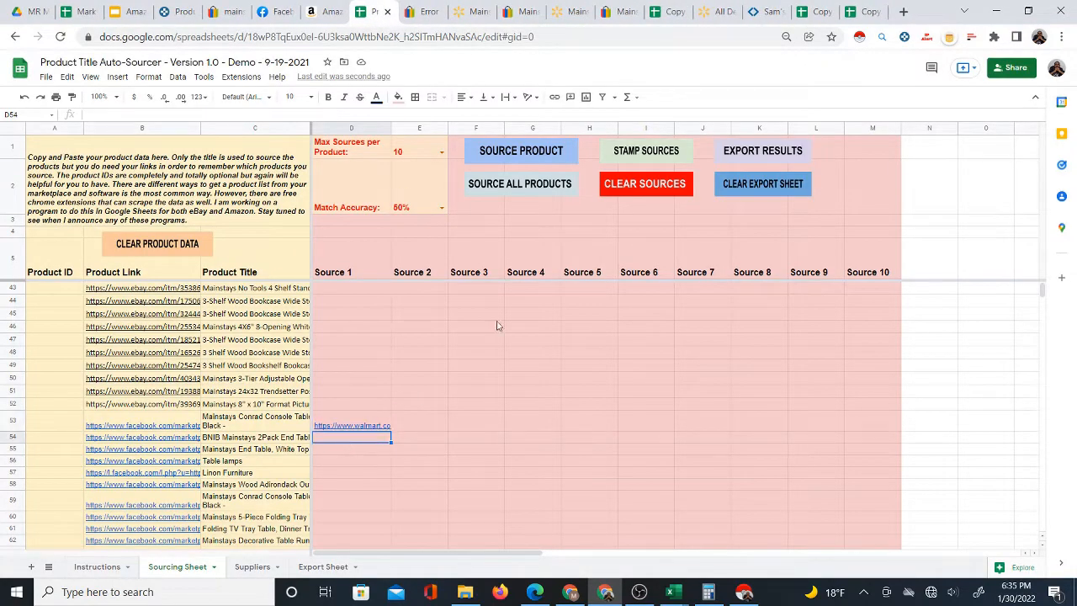
pyautogui.click(510, 154)
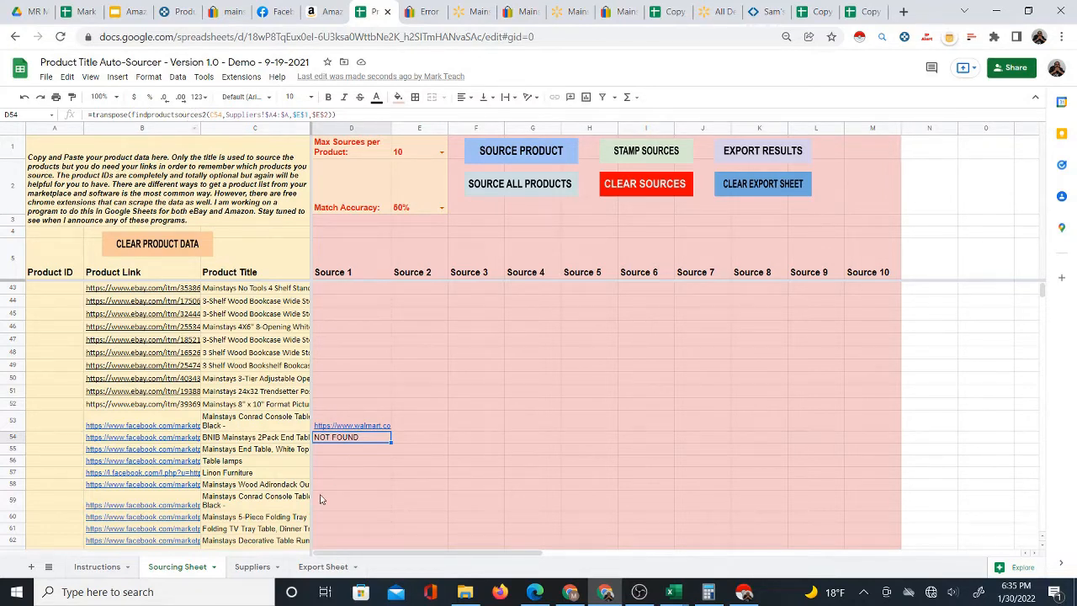
pyautogui.moveTo(395, 448); pyautogui.dragTo(388, 488)
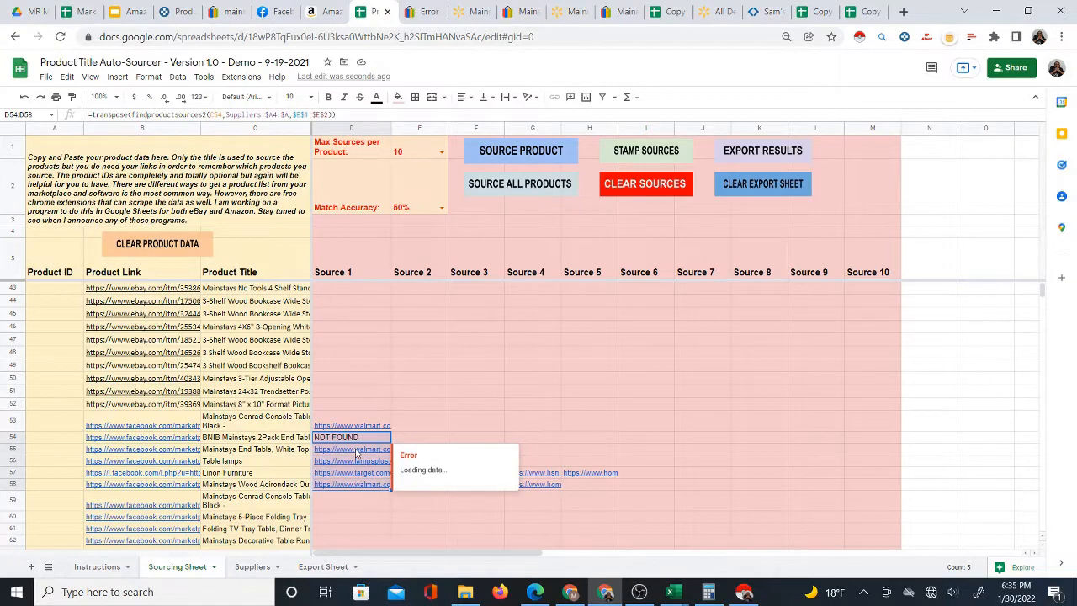
# - Open the Facebook listing from B55 and the Walmart source from D55 for the Mainstays End Table
pyautogui.click(342, 452)
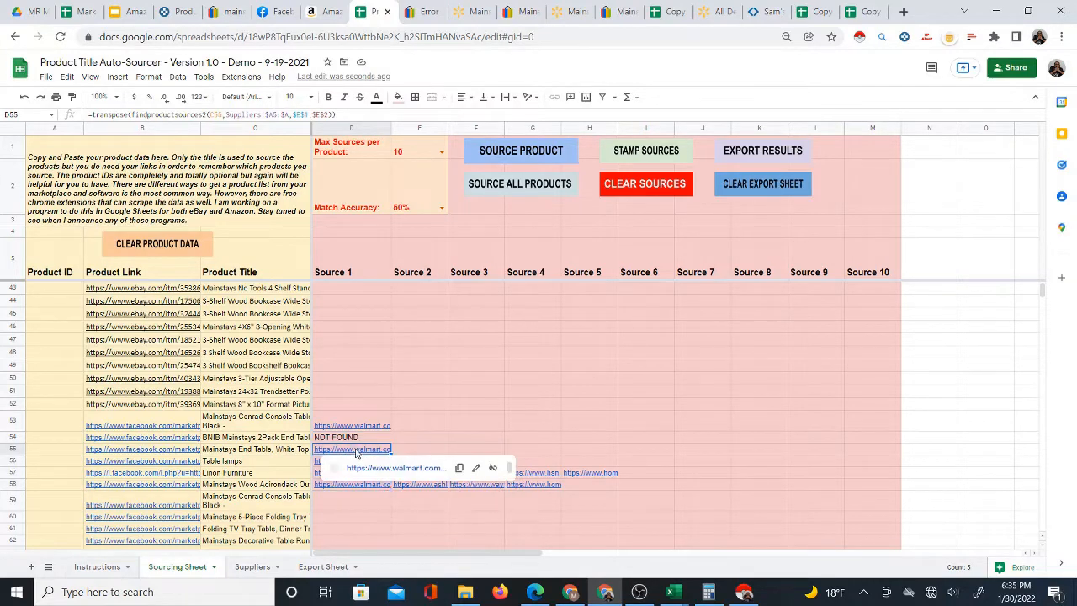
pyautogui.click(170, 452)
pyautogui.click(189, 476)
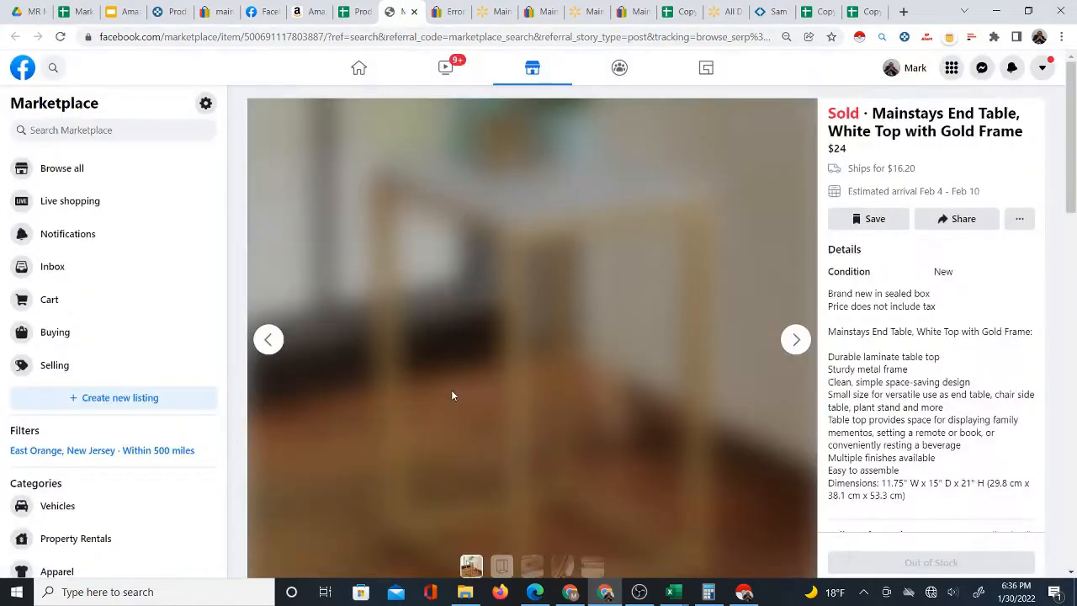
pyautogui.click(362, 12)
pyautogui.click(354, 452)
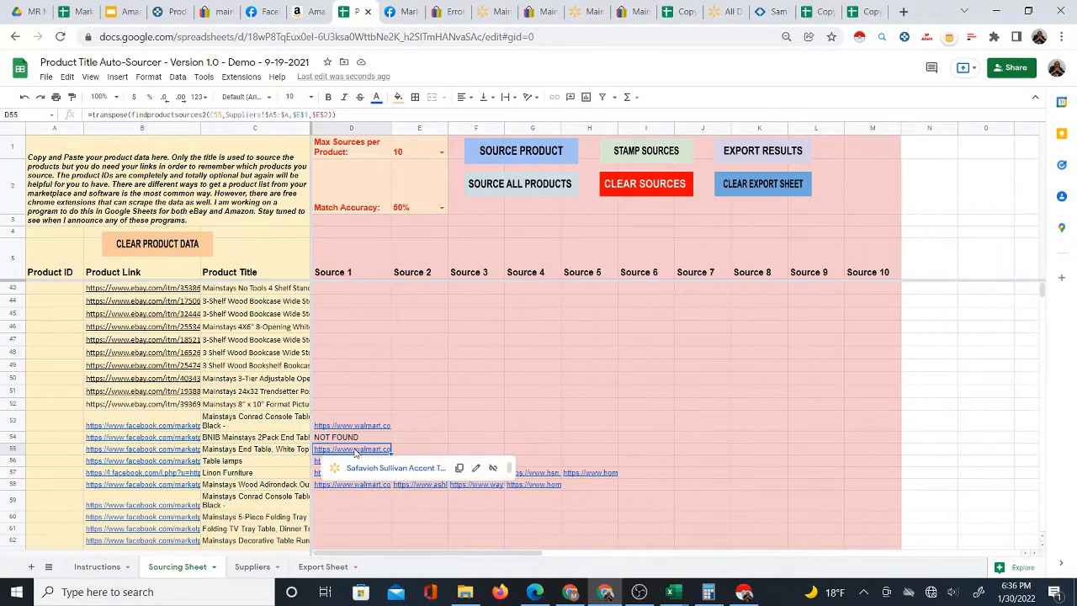
pyautogui.click(376, 472)
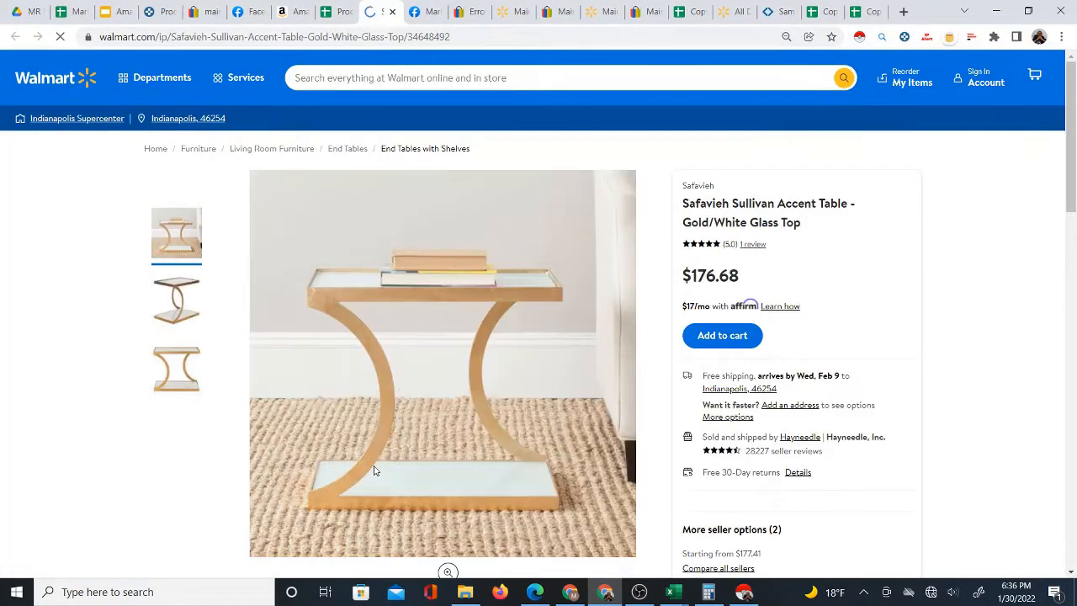
# - Compare the product photo, title and price of the Facebook end table listing with the Walmart accent table
pyautogui.click(415, 11)
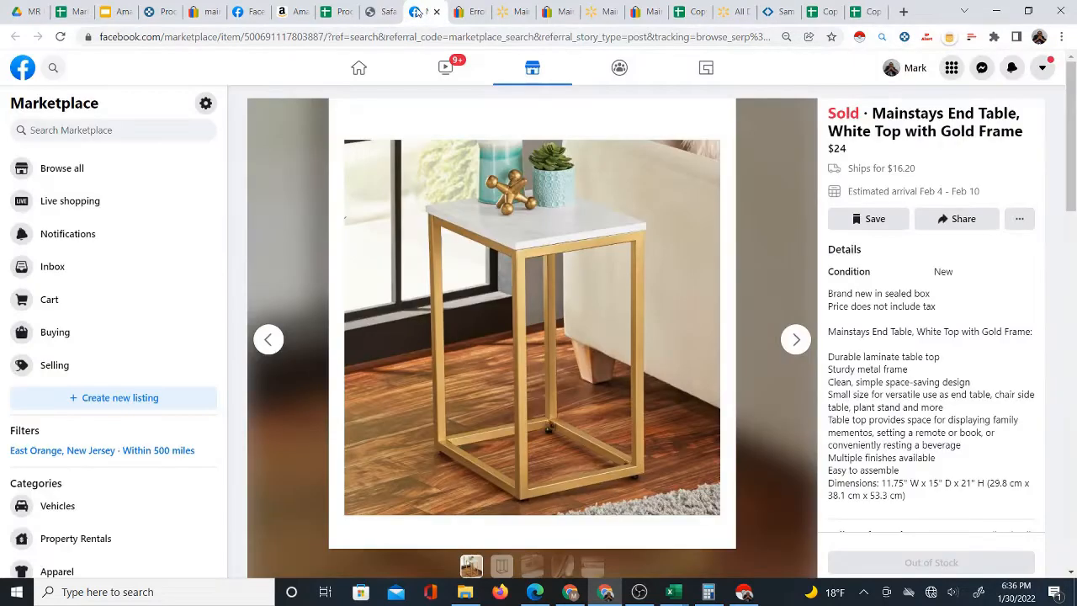
pyautogui.click(374, 17)
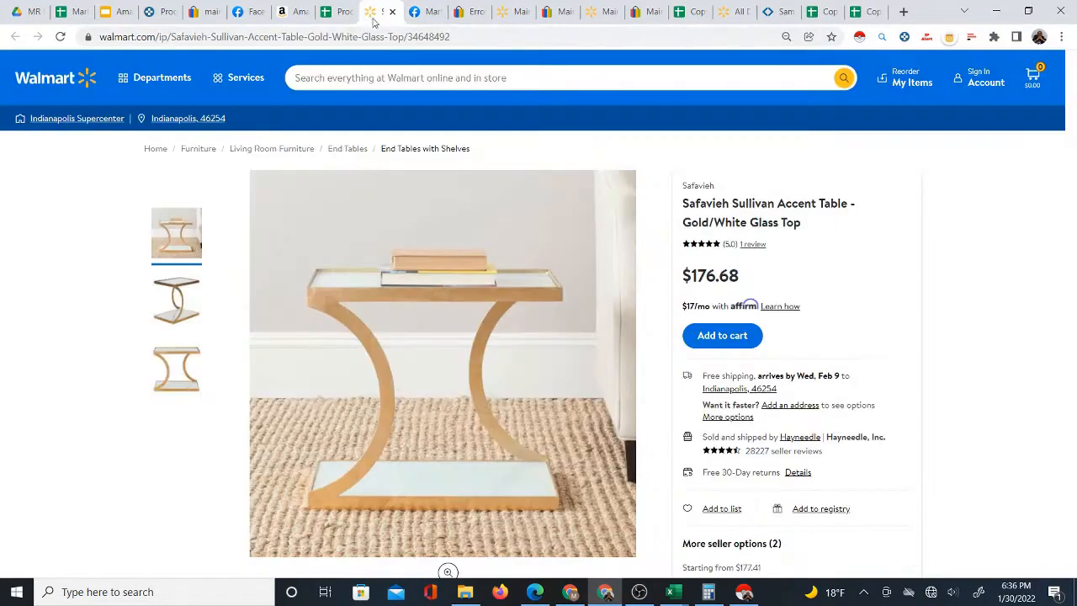
pyautogui.click(419, 14)
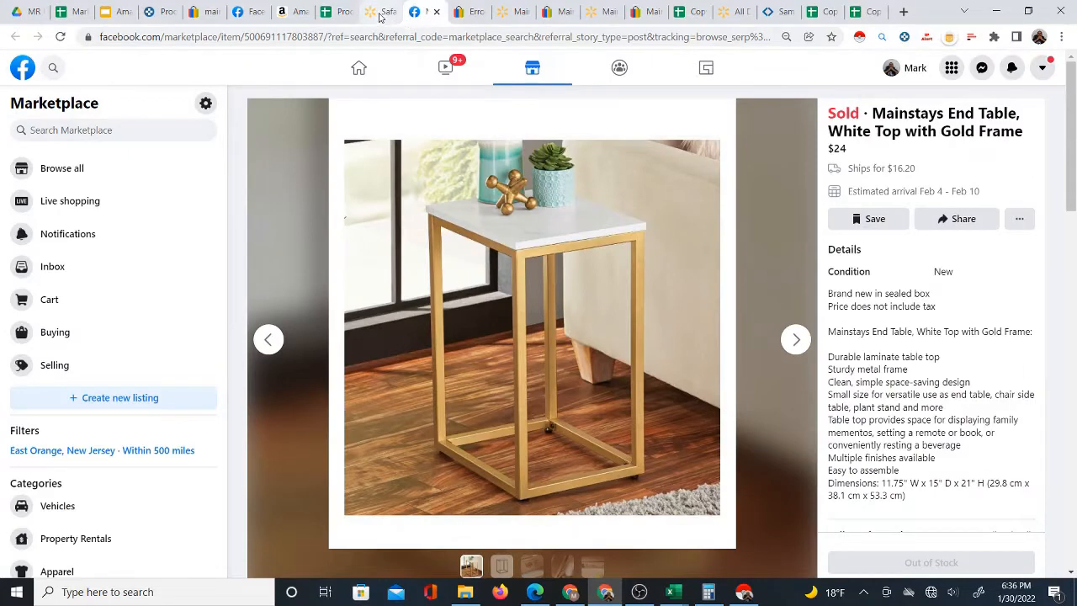
pyautogui.click(380, 17)
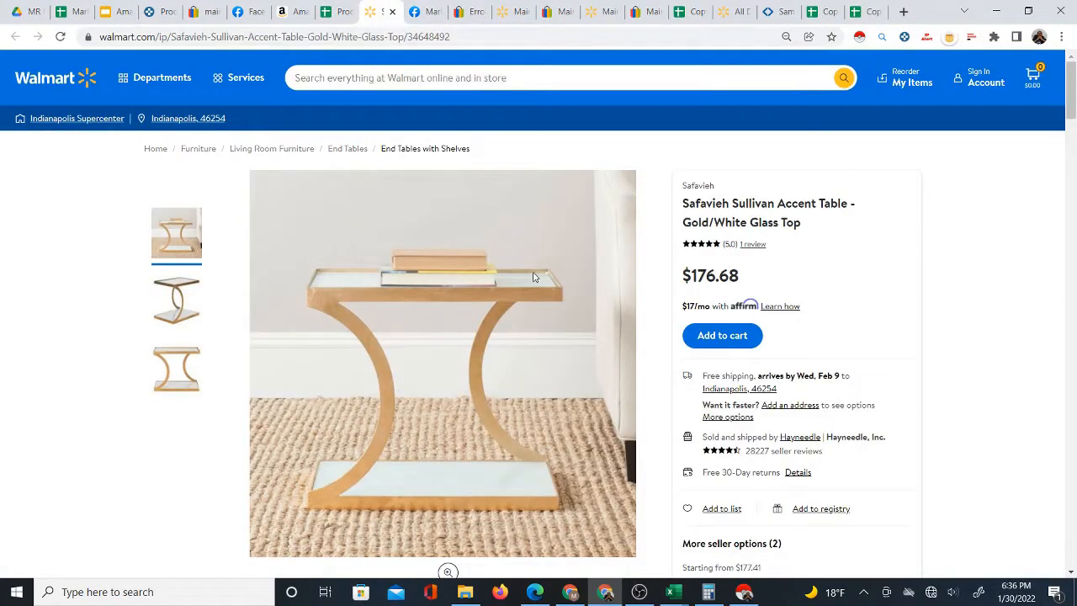
pyautogui.click(425, 14)
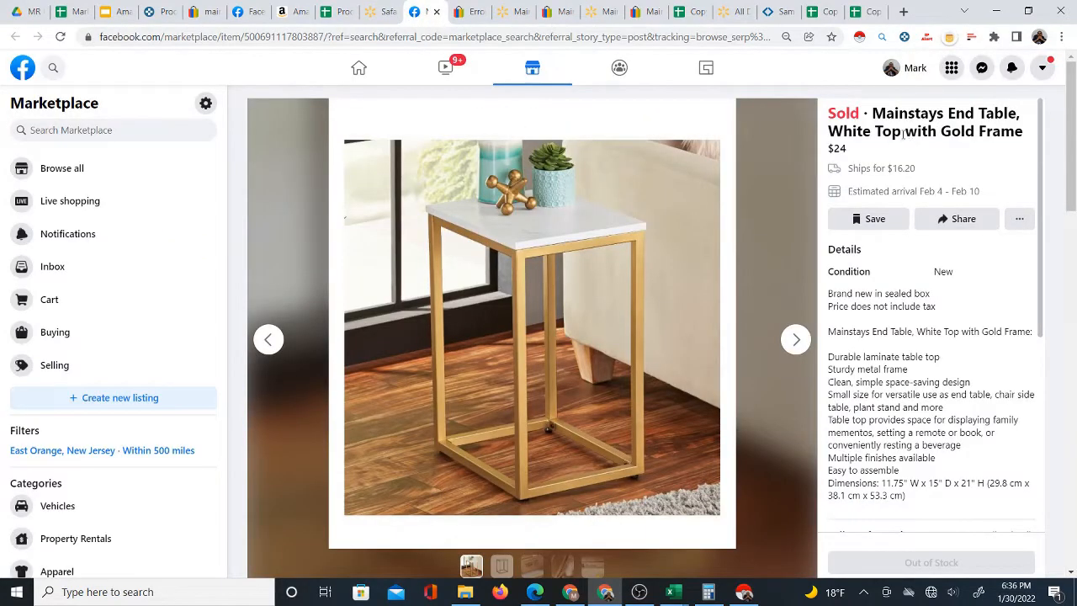
pyautogui.click(381, 12)
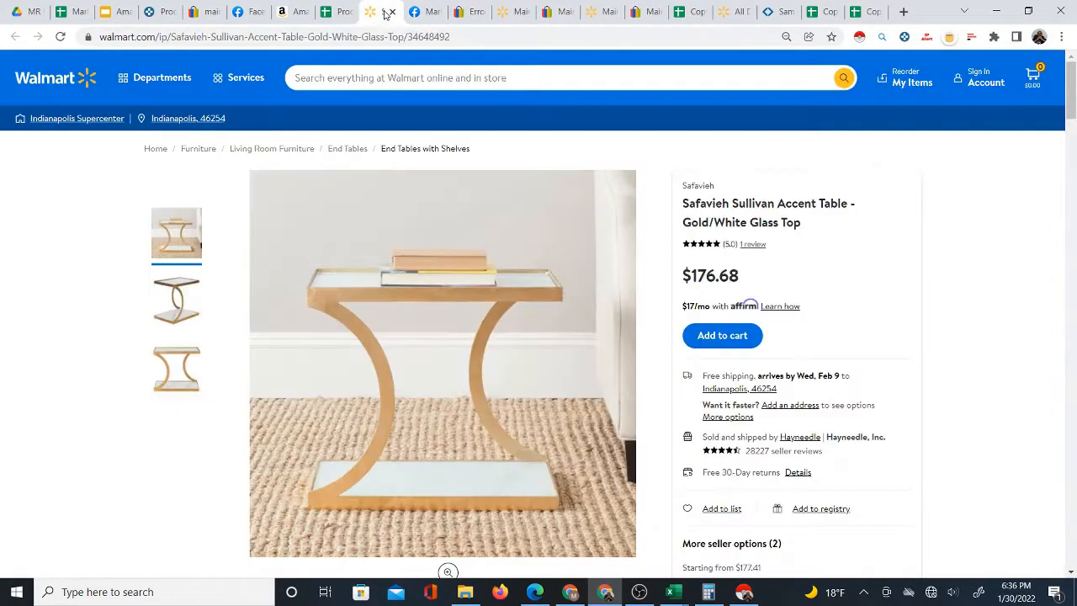
# - Return to the sourcing sheet and try to open the Facebook listing for the Table lamps title in row 56
pyautogui.click(335, 10)
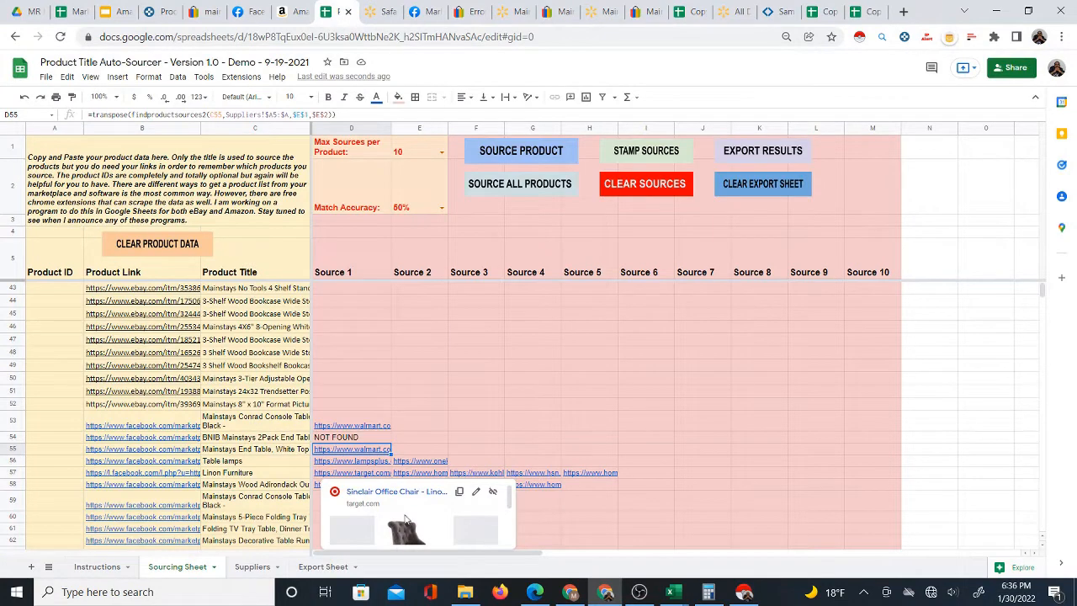
pyautogui.click(380, 463)
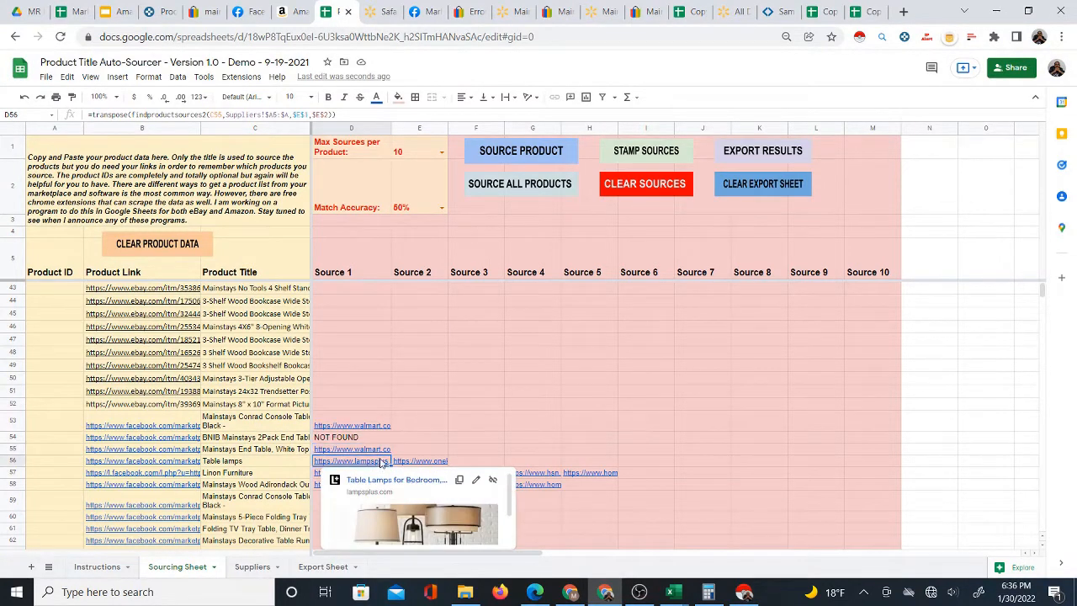
pyautogui.click(179, 464)
pyautogui.moveTo(176, 456)
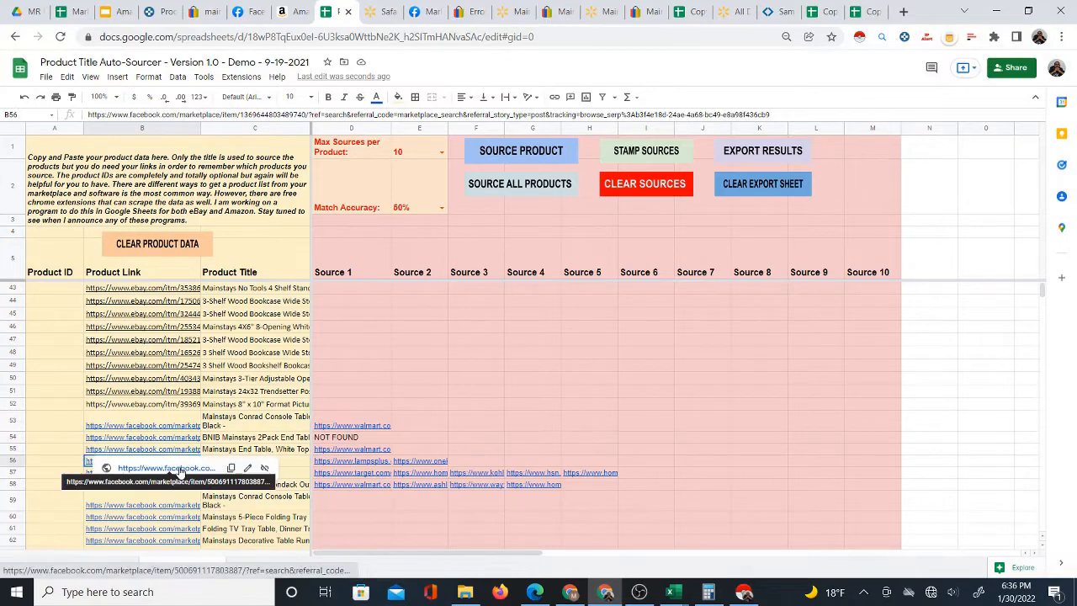
pyautogui.click(169, 468)
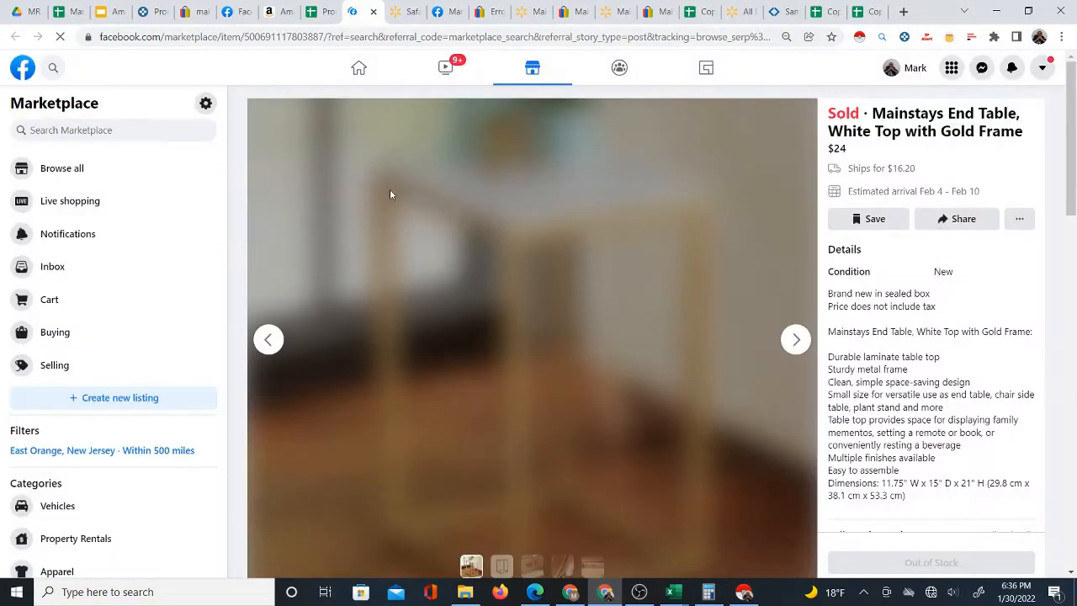
pyautogui.click(319, 12)
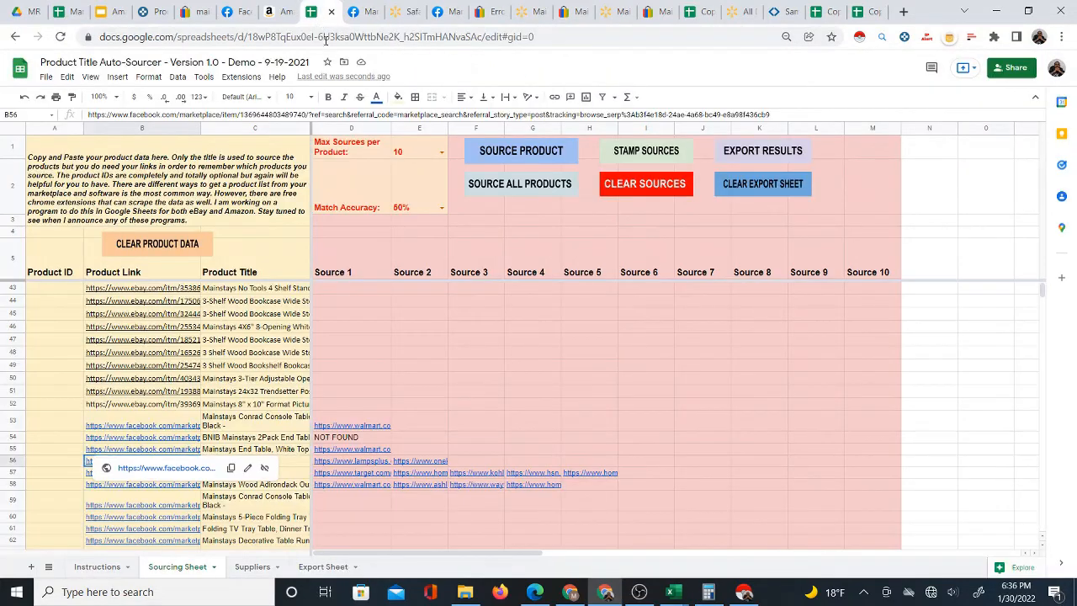
# - Open the Lamps Plus source from D56, check it against the Table lamps title, and close the page
pyautogui.click(344, 468)
pyautogui.click(390, 483)
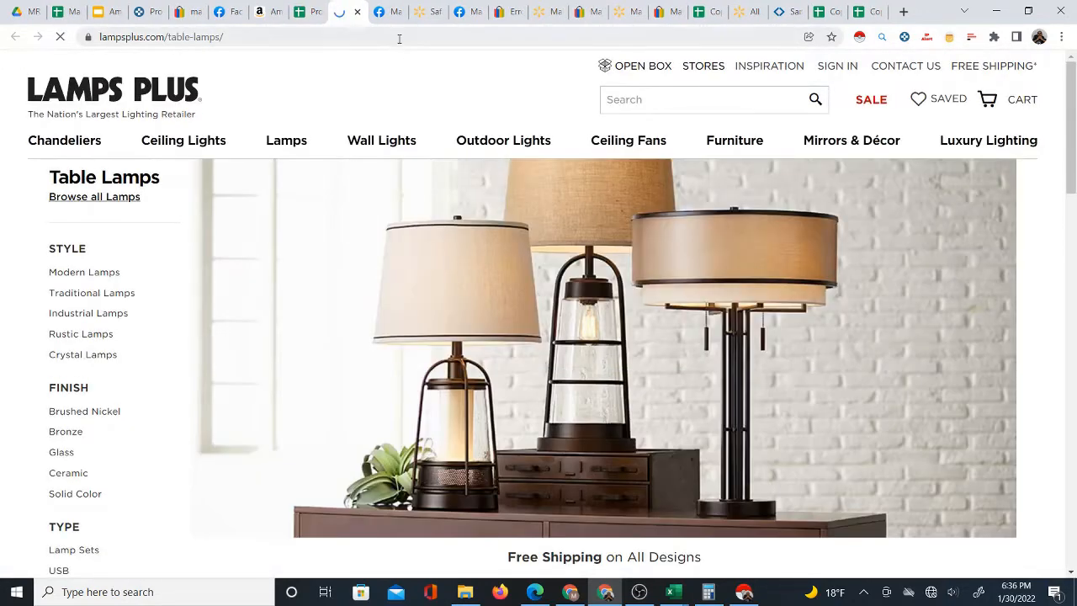
pyautogui.click(357, 12)
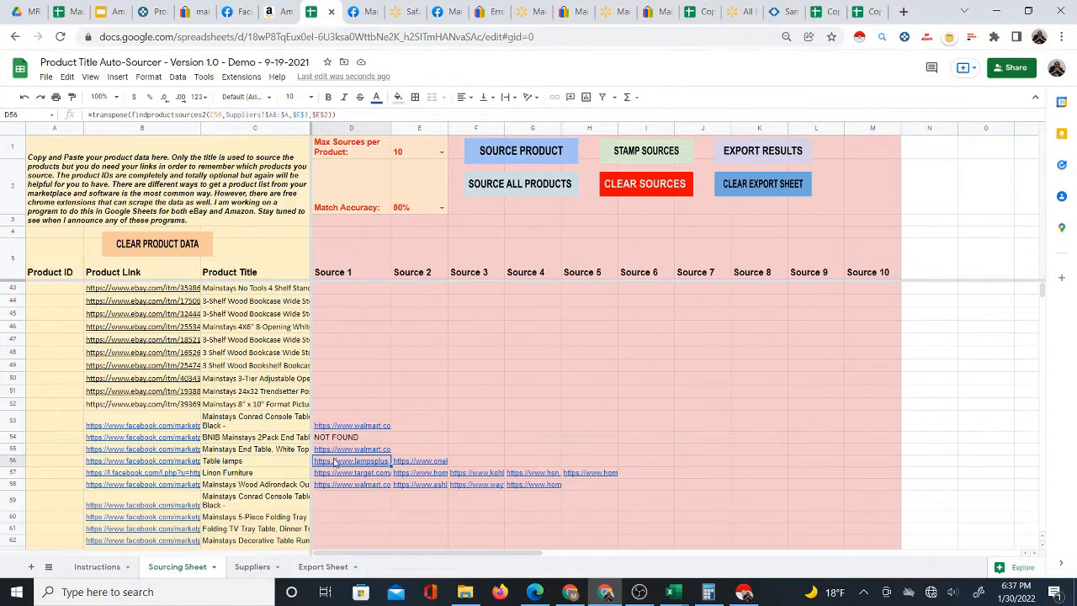
pyautogui.click(261, 465)
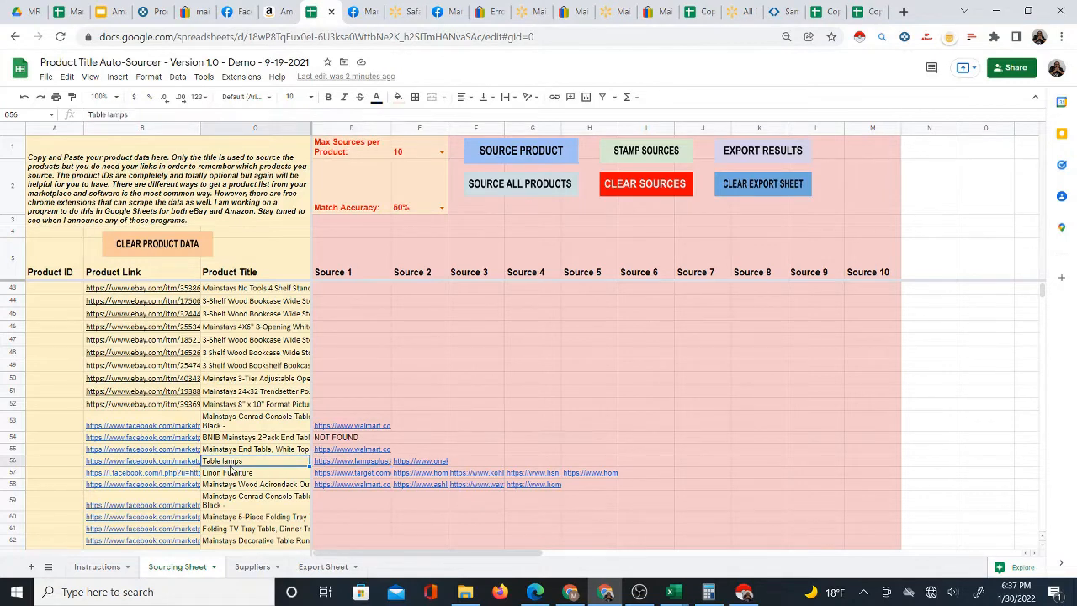
# - Check the title, Facebook link and Walmart source of the Mainstays Wood Adirondack listing in row 58
pyautogui.scroll(-2, 272, 474)
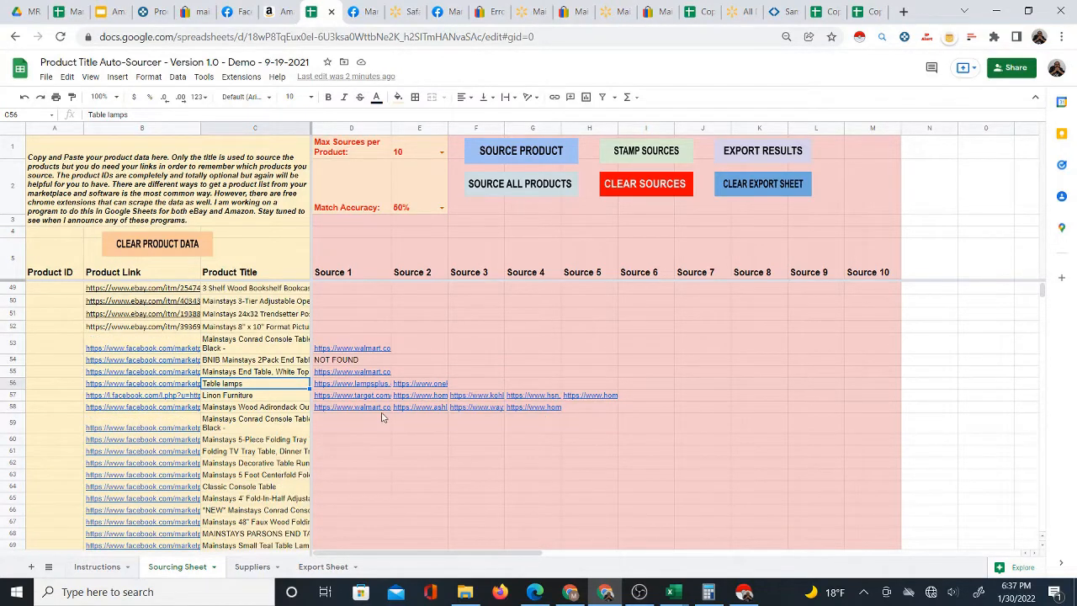
pyautogui.click(264, 408)
pyautogui.click(179, 412)
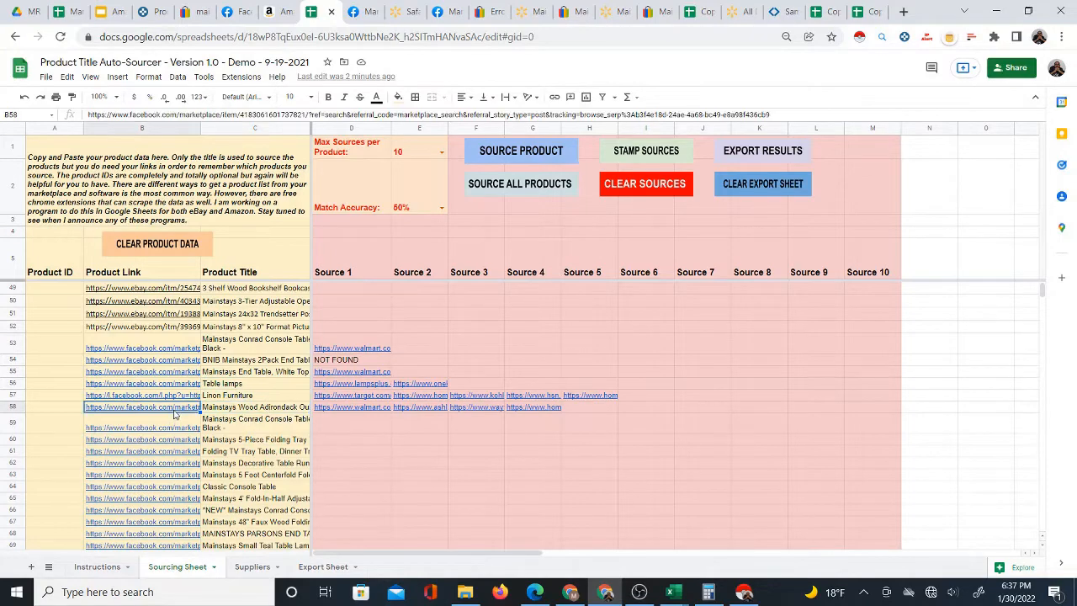
pyautogui.click(347, 412)
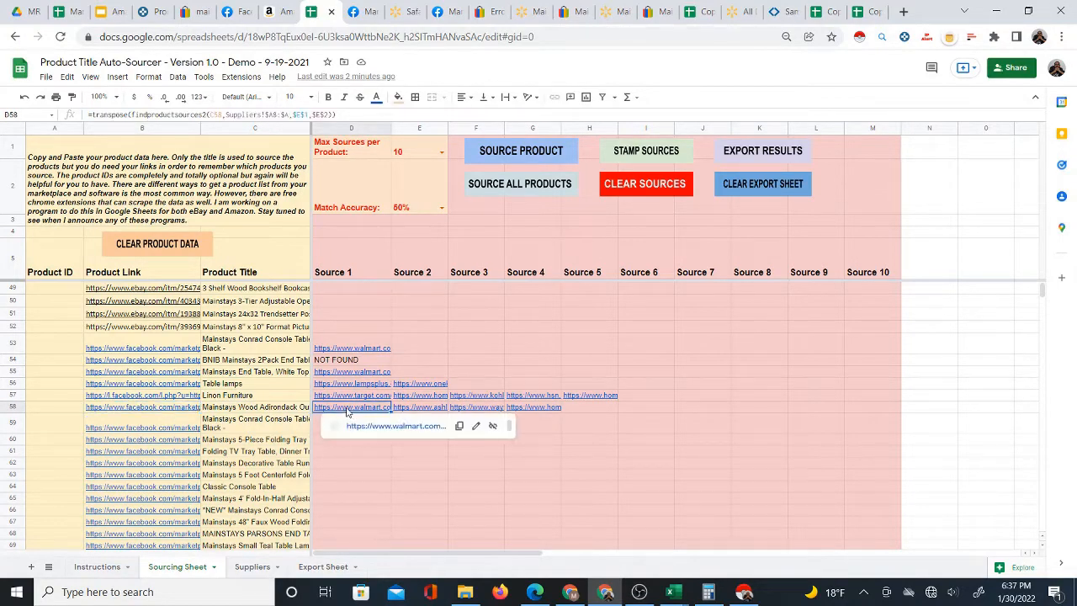
pyautogui.click(172, 410)
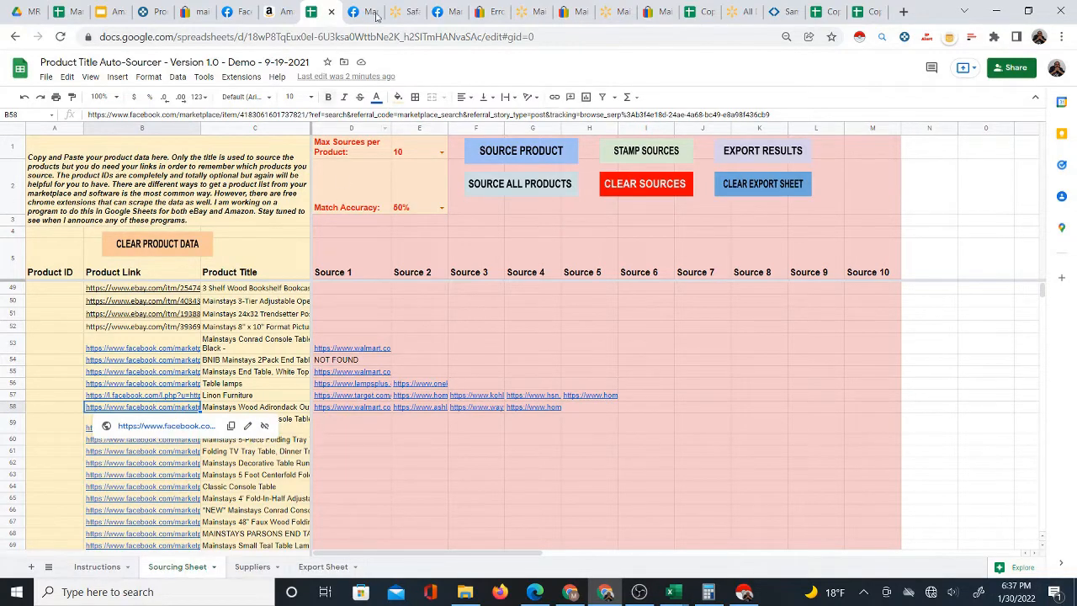
# - Switch to Amazon, search for "chairs", and scrape the results page with Instant Data Scraper
pyautogui.click(277, 12)
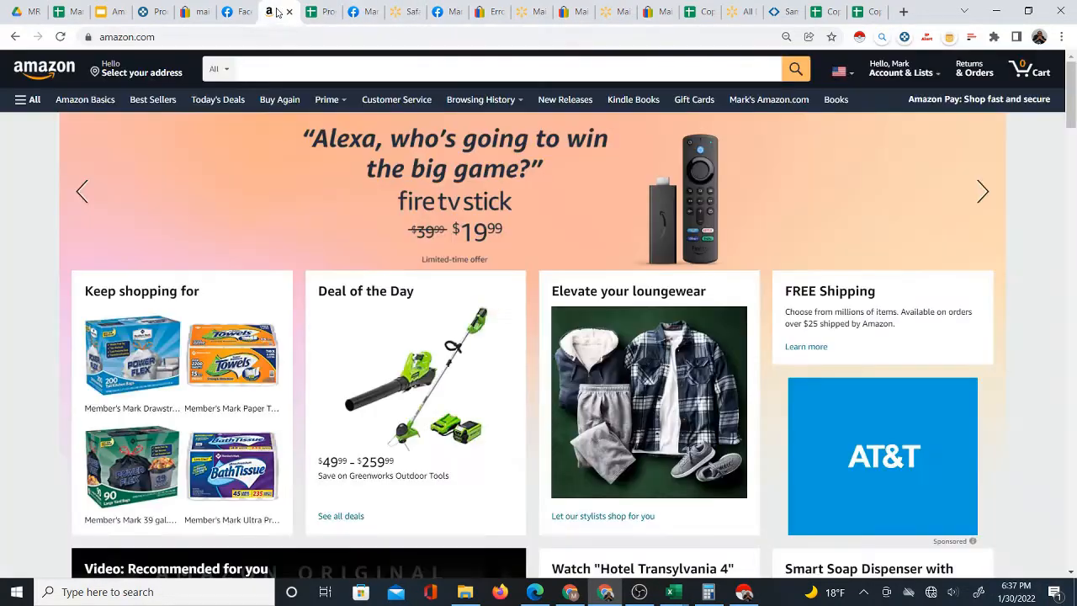
pyautogui.click(299, 70)
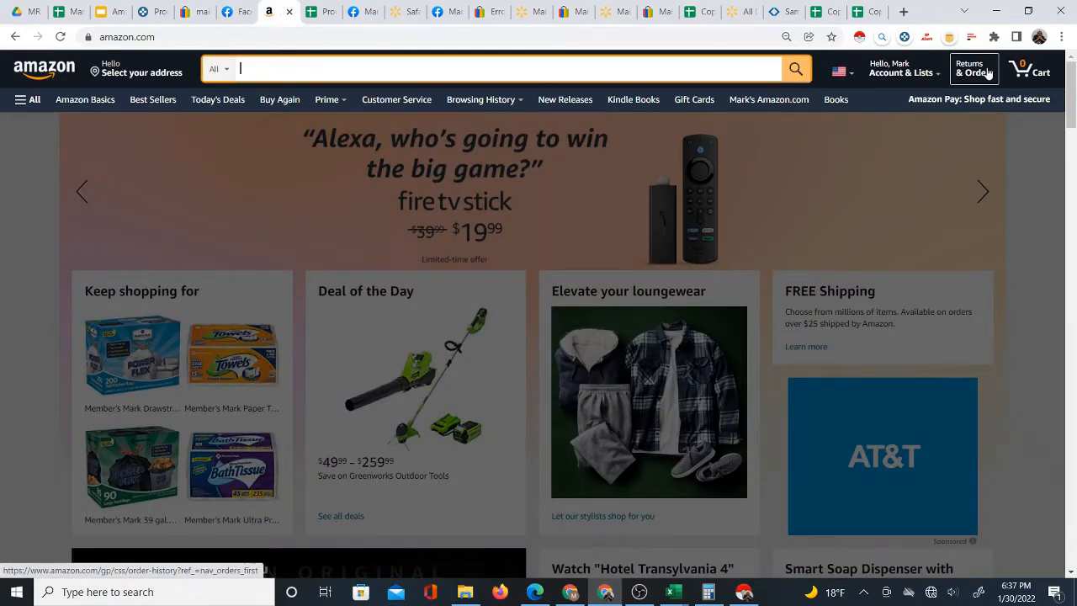
pyautogui.write('chairs')
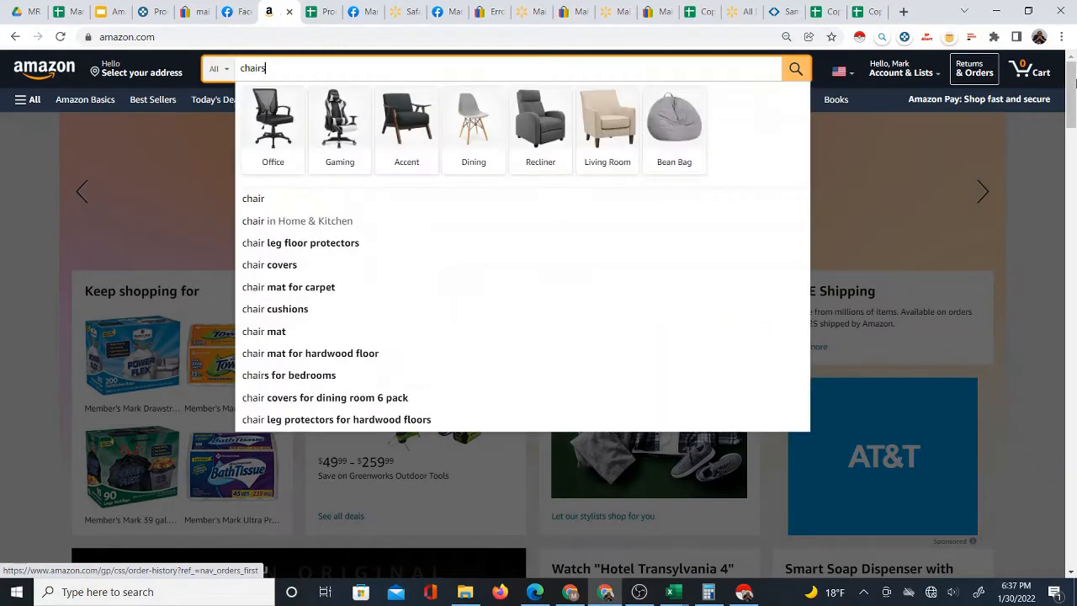
pyautogui.press('Return')
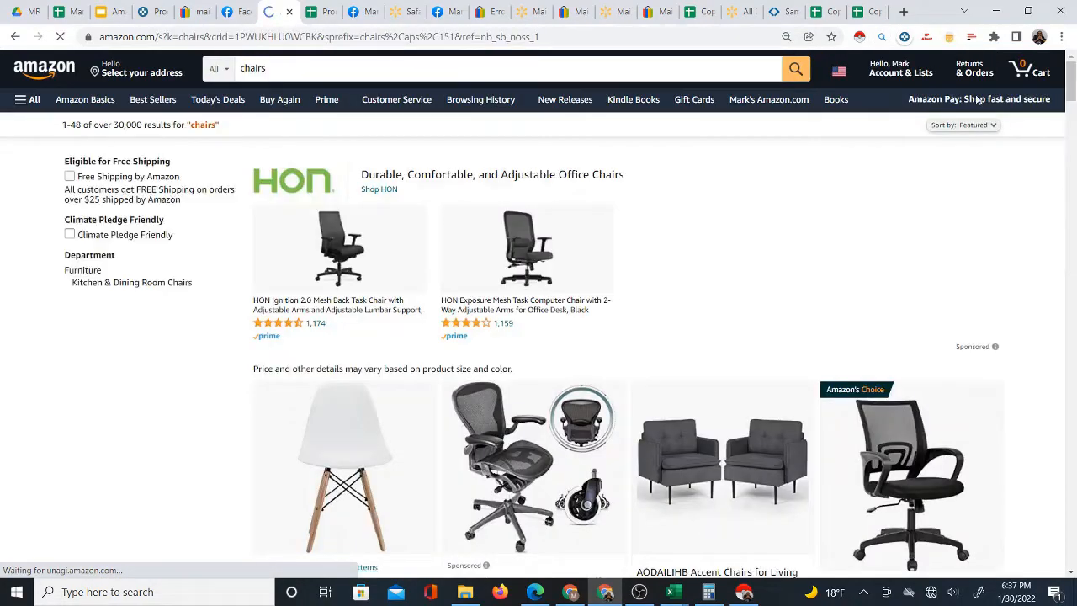
pyautogui.scroll(-2, 1076, 191)
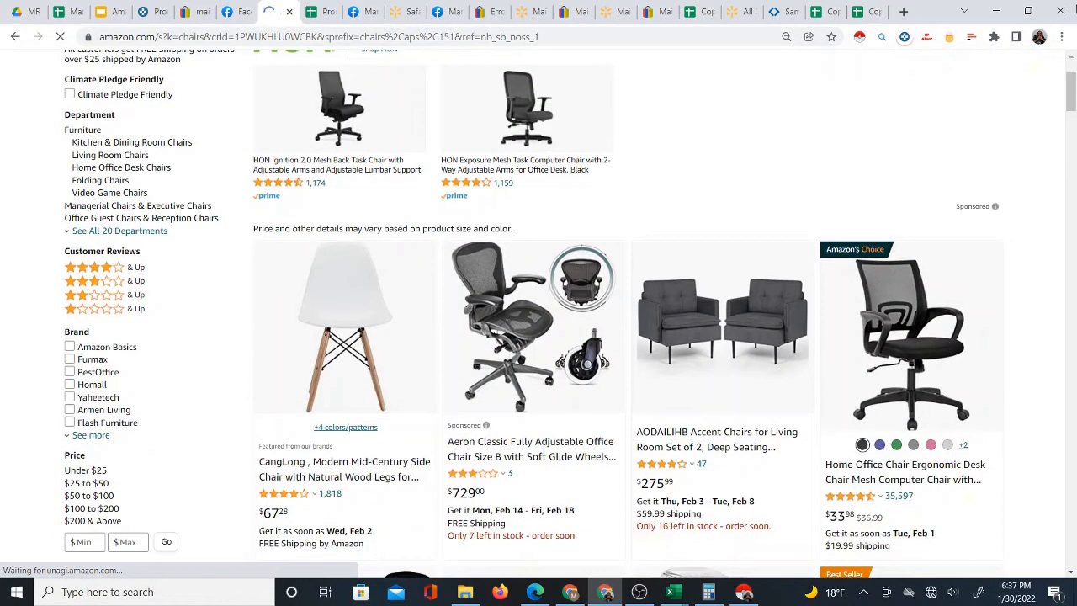
pyautogui.click(860, 39)
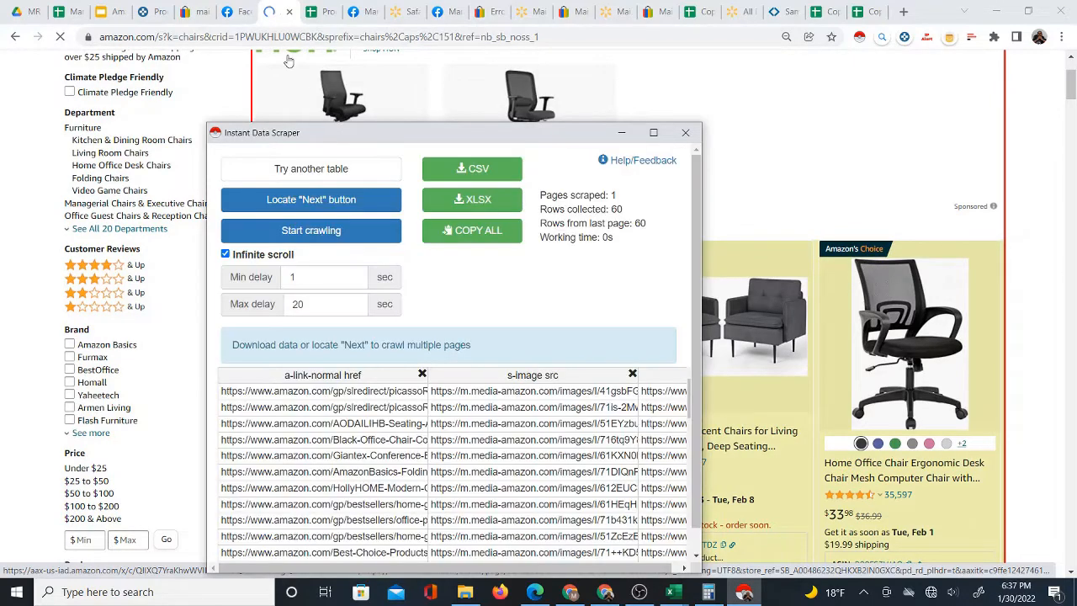
# - Enlarge the Instant Data Scraper window, narrow the link columns, and review the scraped chair titles and ratings
pyautogui.click(653, 132)
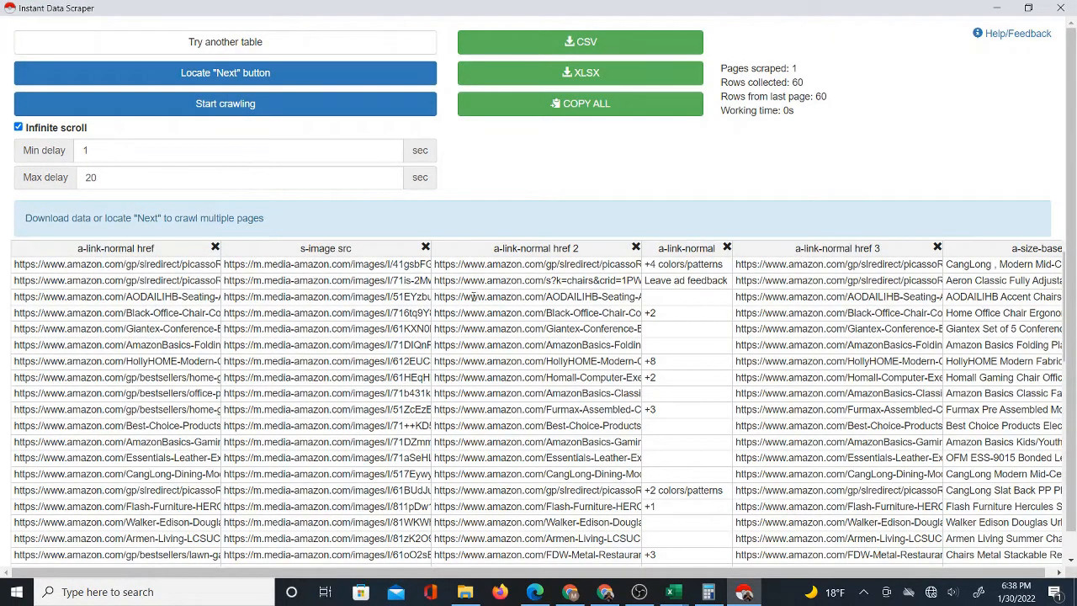
pyautogui.hscroll(1, 761, 326)
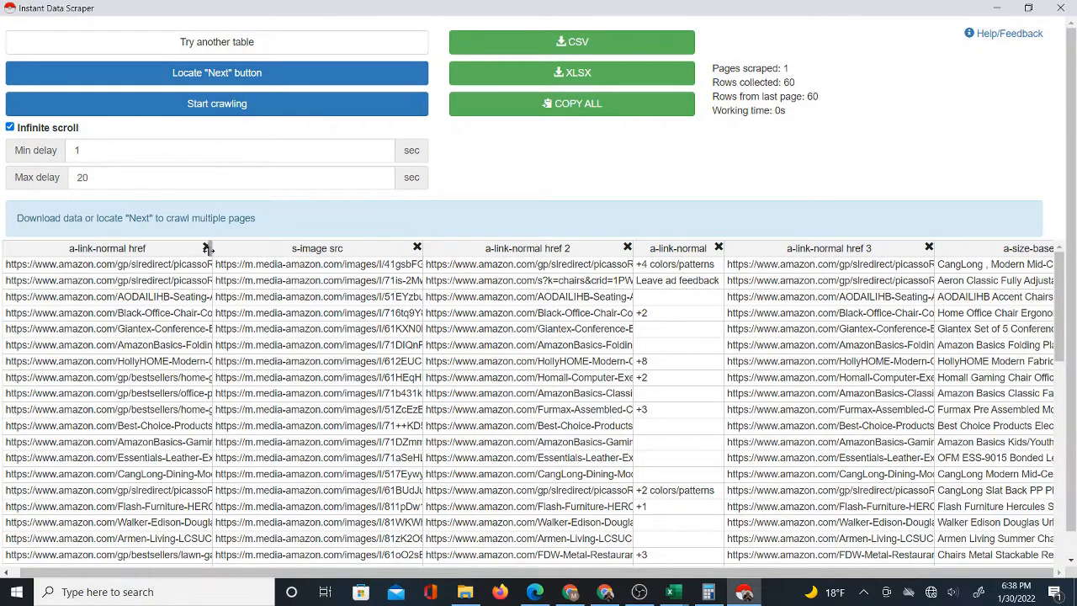
pyautogui.moveTo(209, 250); pyautogui.dragTo(152, 250)
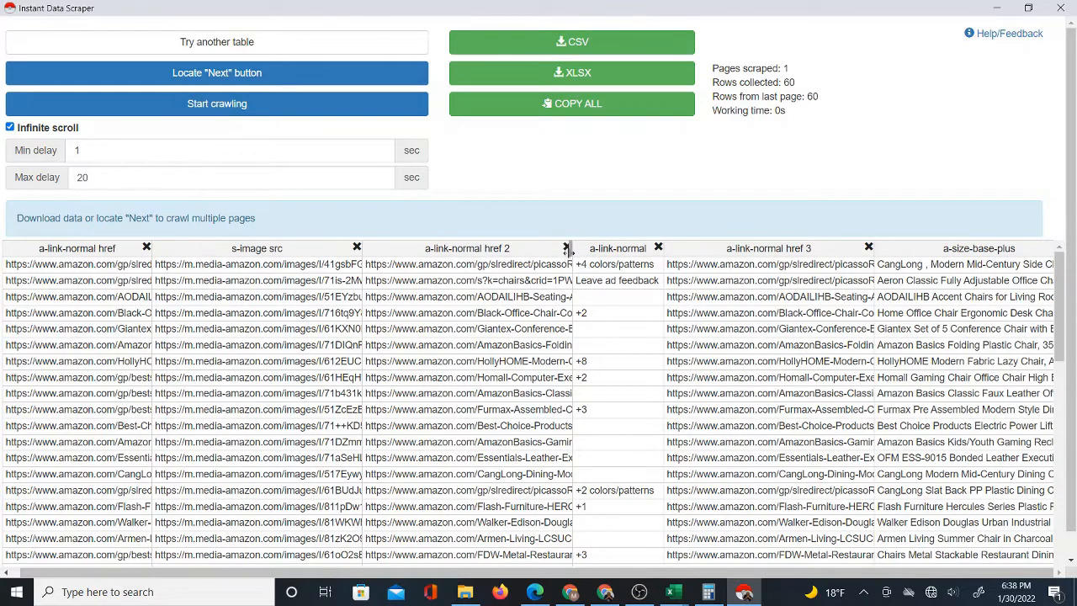
pyautogui.moveTo(569, 250); pyautogui.dragTo(421, 250)
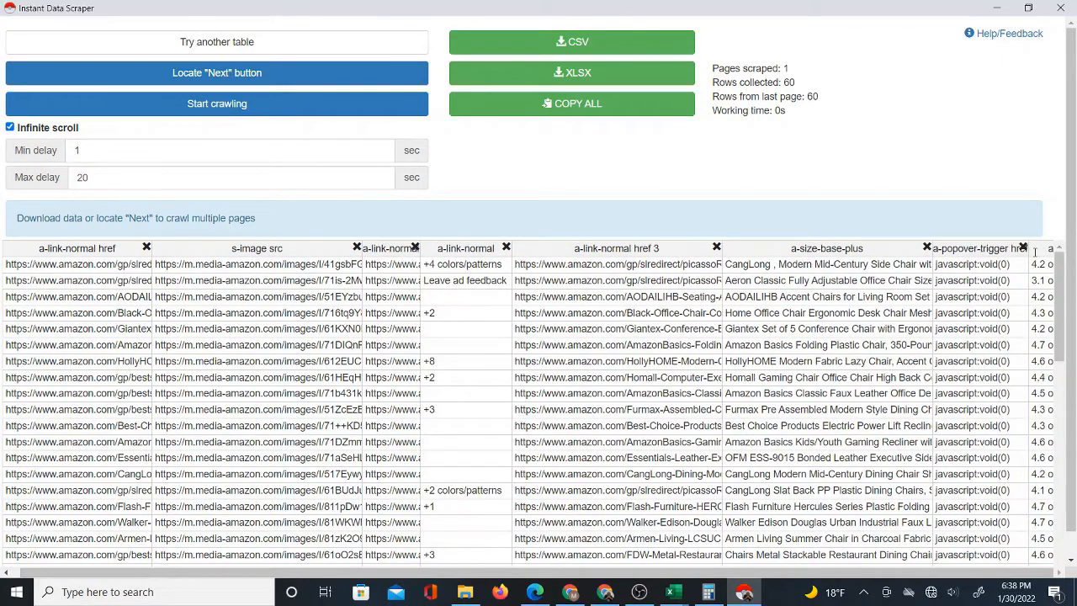
pyautogui.moveTo(1035, 251); pyautogui.dragTo(941, 250)
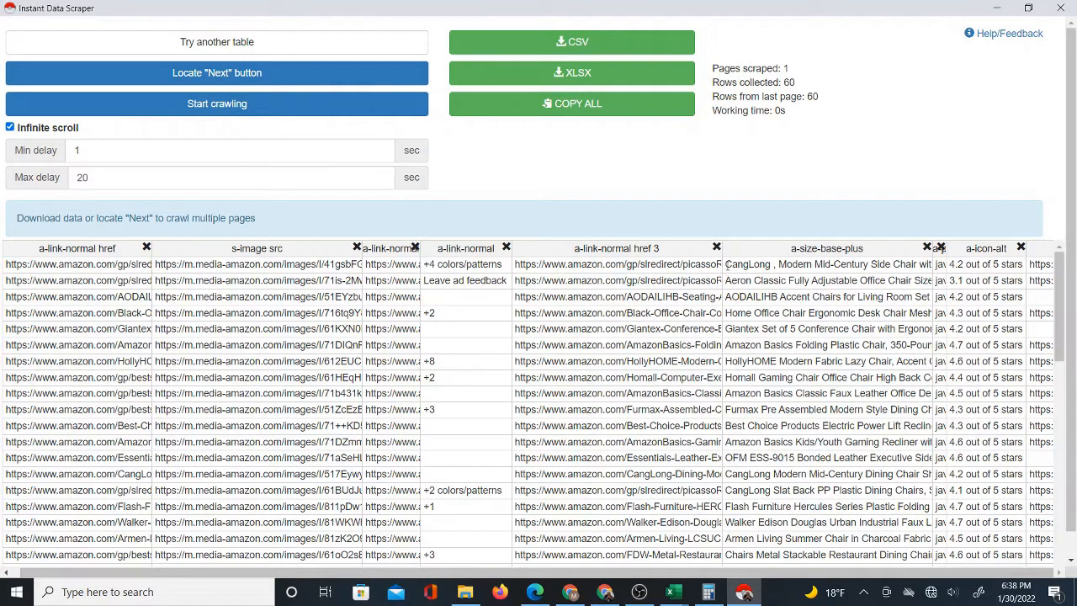
pyautogui.moveTo(842, 266); pyautogui.dragTo(839, 559)
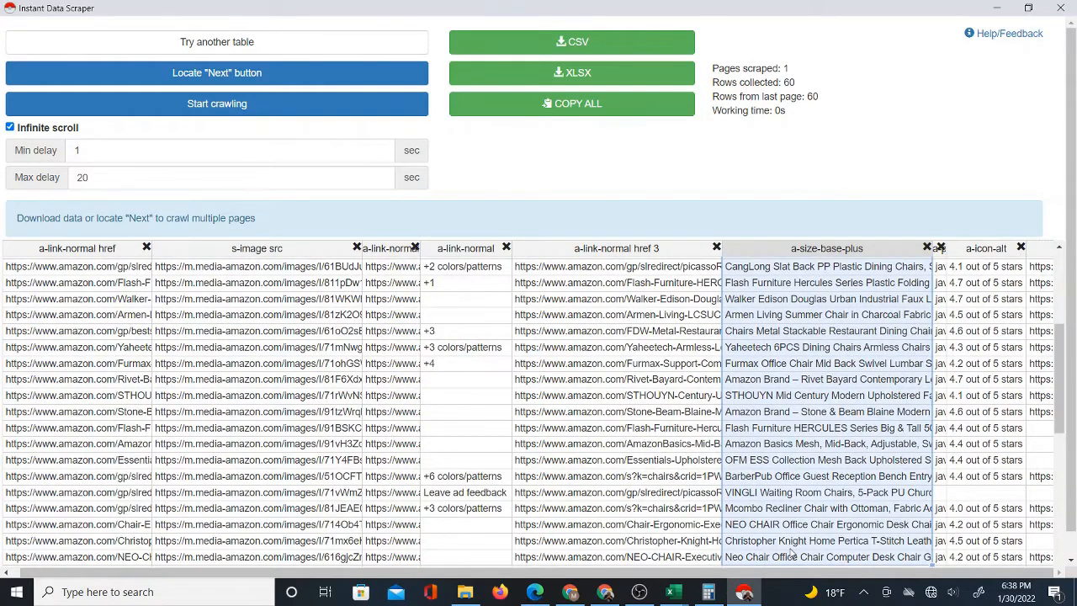
pyautogui.click(804, 573)
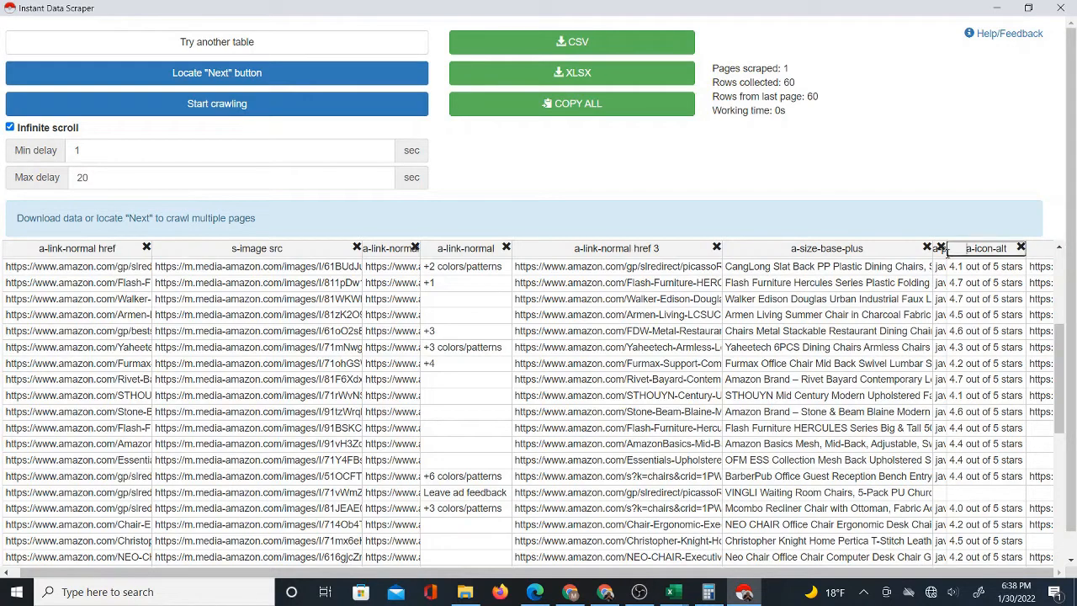
# - Download the scraped chair data as CSV, open it in Excel, and widen the a-offscreen price column M
pyautogui.click(568, 44)
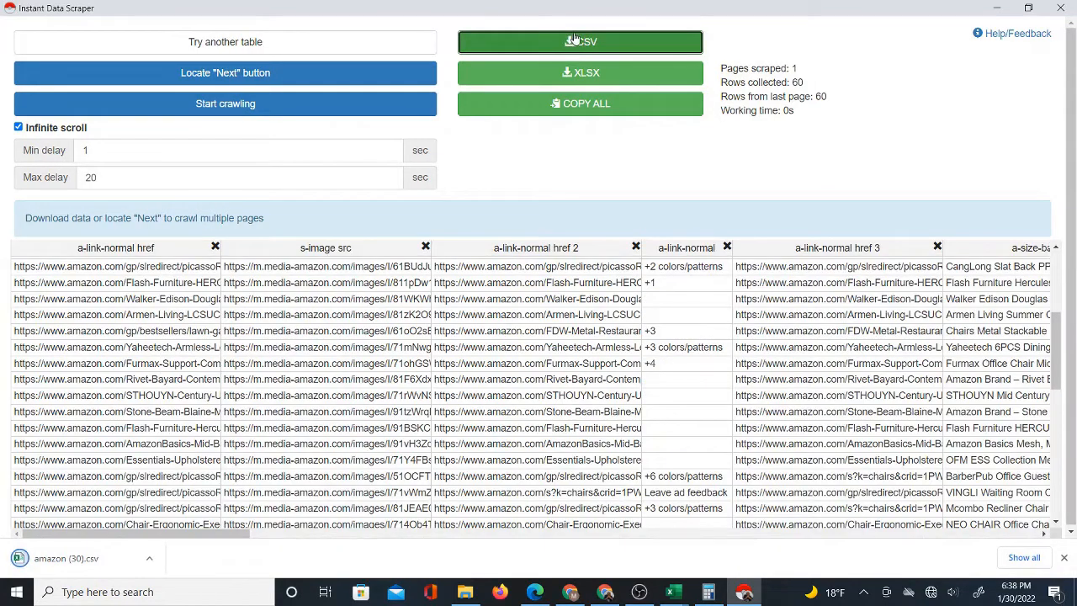
pyautogui.click(105, 562)
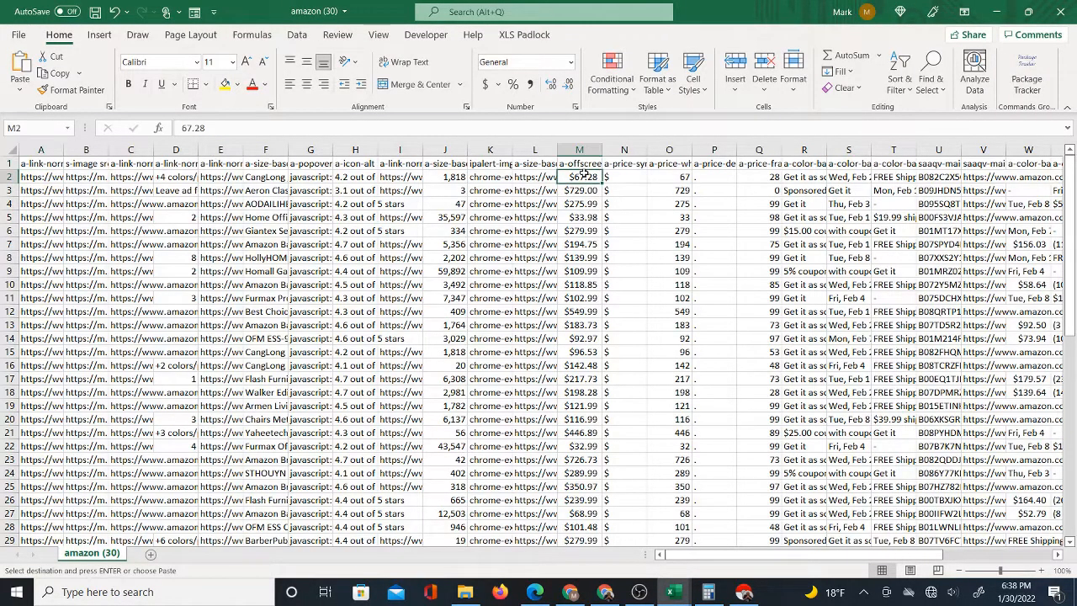
pyautogui.moveTo(587, 177); pyautogui.dragTo(647, 421)
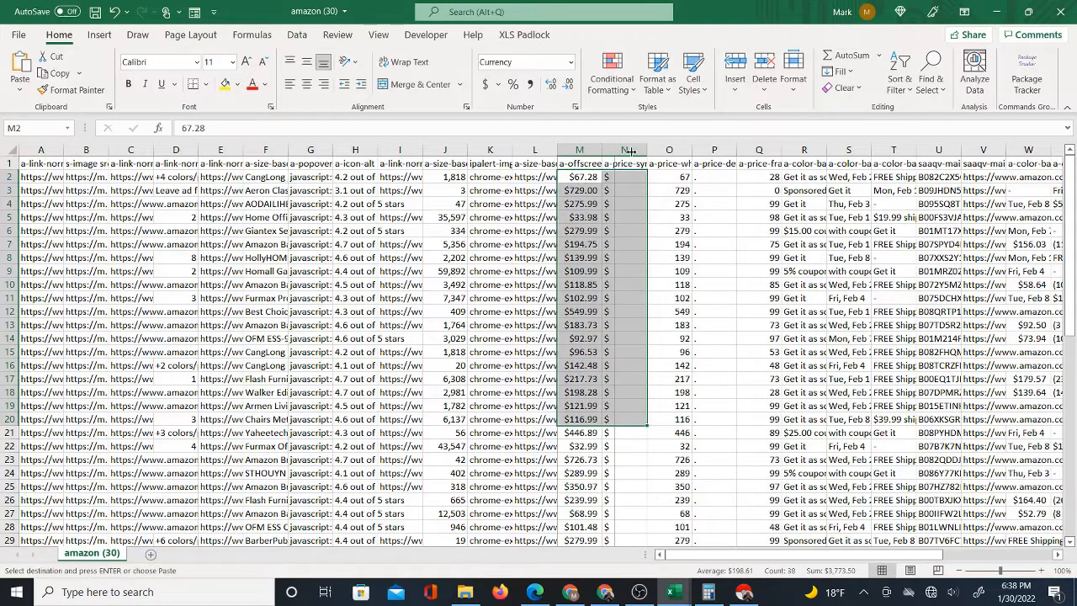
pyautogui.moveTo(603, 150); pyautogui.dragTo(633, 149)
pyautogui.click(591, 176)
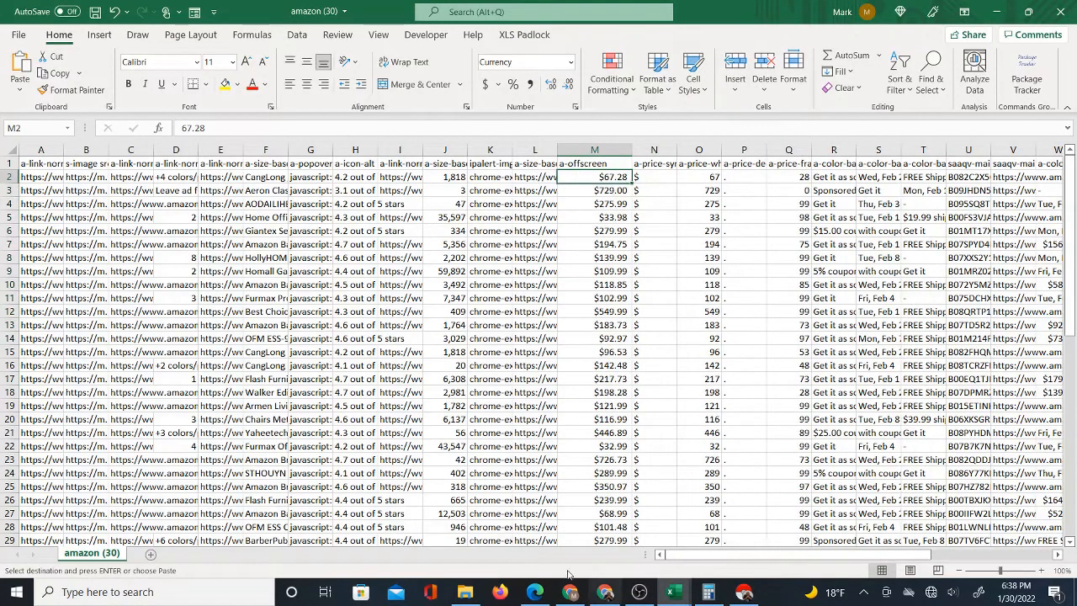
# - Switch to Chrome, find the Amazon FBA and FBM Sourcing and Profit Sheet, and select the first Title cell, D3
pyautogui.click(606, 592)
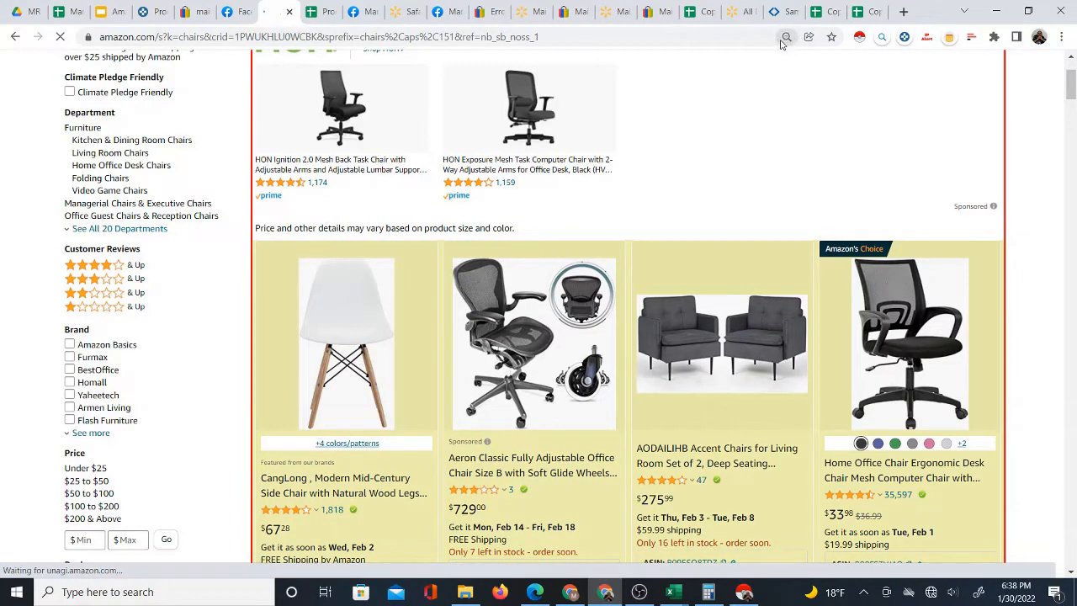
pyautogui.click(822, 13)
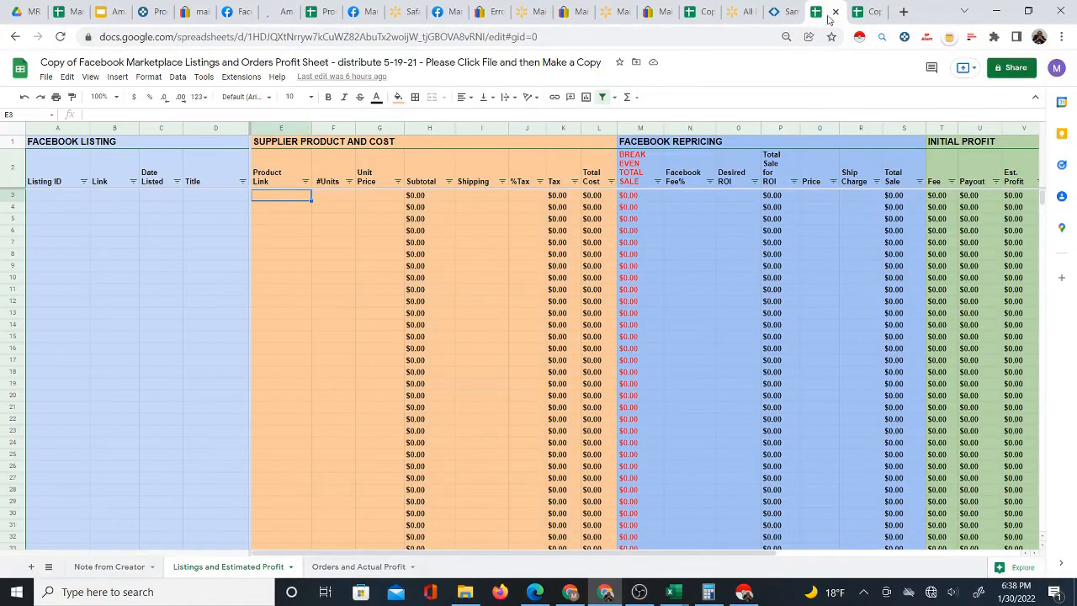
pyautogui.click(862, 12)
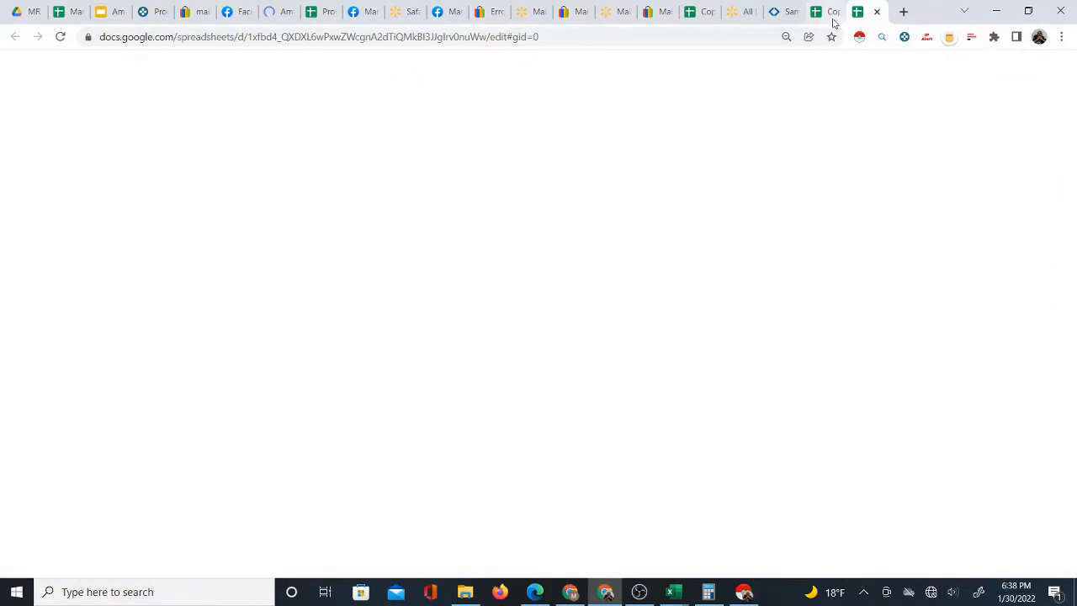
pyautogui.click(318, 11)
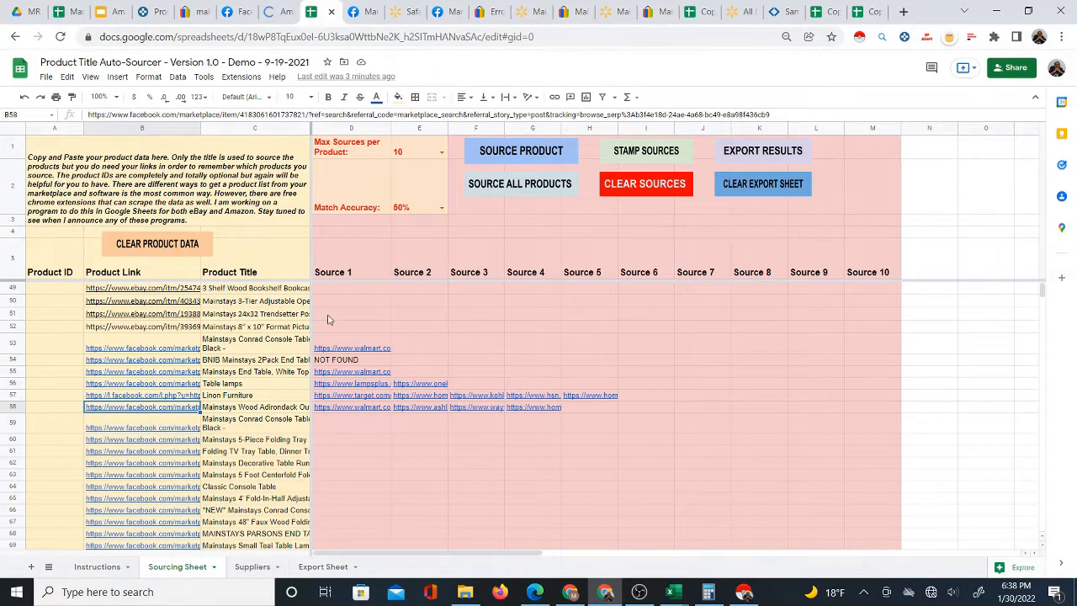
pyautogui.click(693, 14)
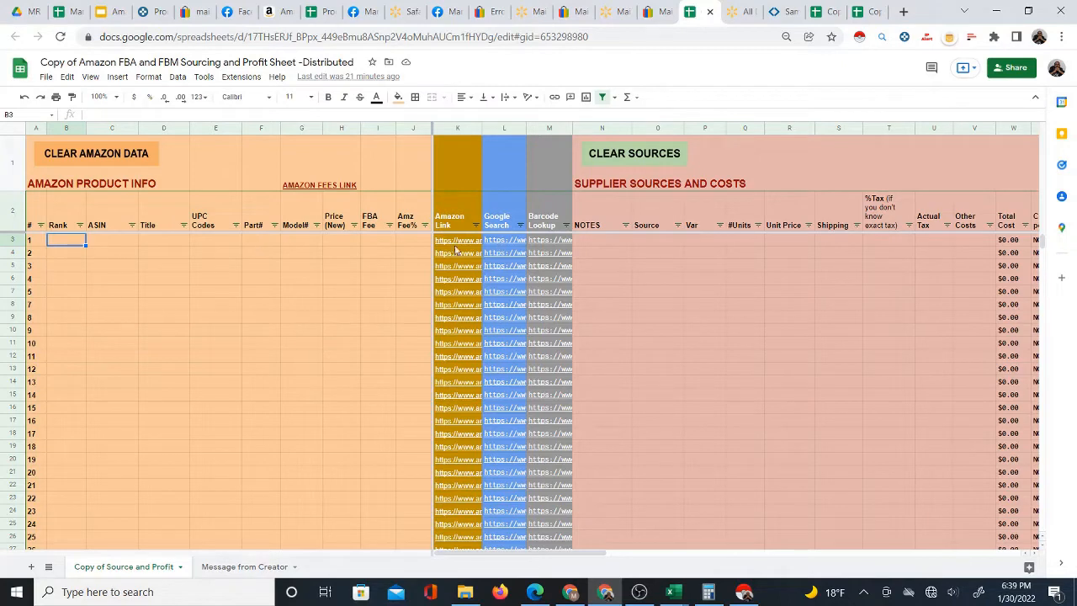
pyautogui.click(174, 245)
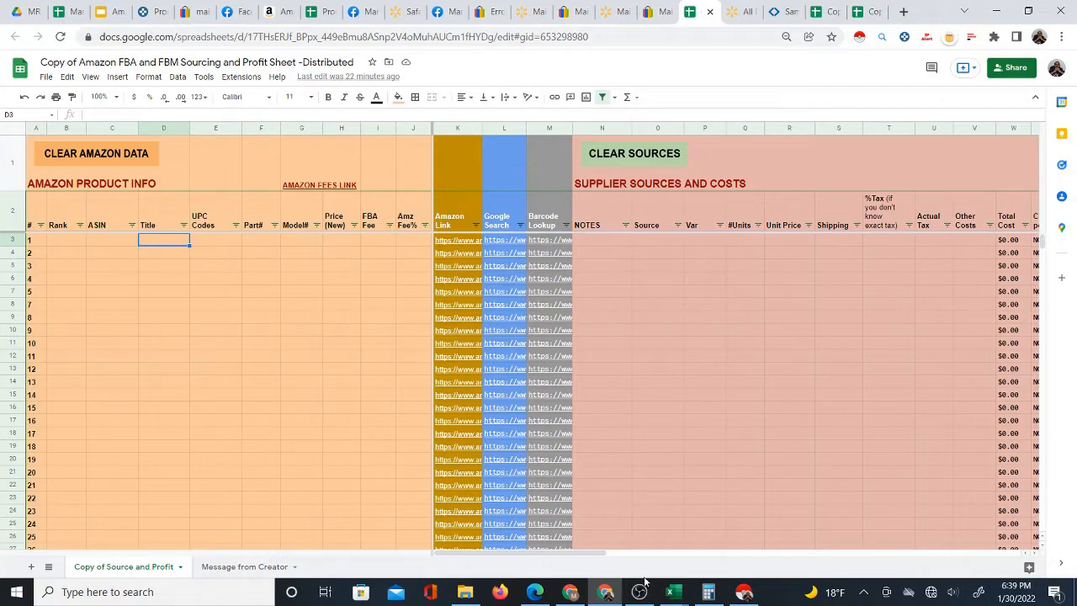
# - Switch to the amazon (30) workbook in Excel, widen column F, and copy all chair titles from F2 down
pyautogui.click(673, 592)
pyautogui.click(974, 526)
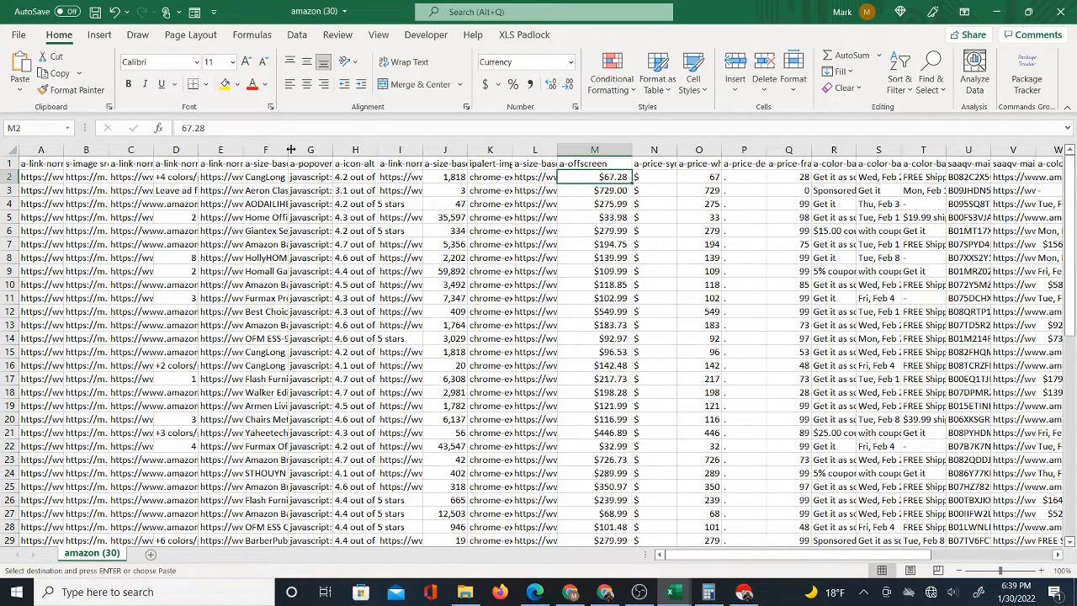
pyautogui.moveTo(287, 152); pyautogui.dragTo(401, 134)
pyautogui.click(323, 177)
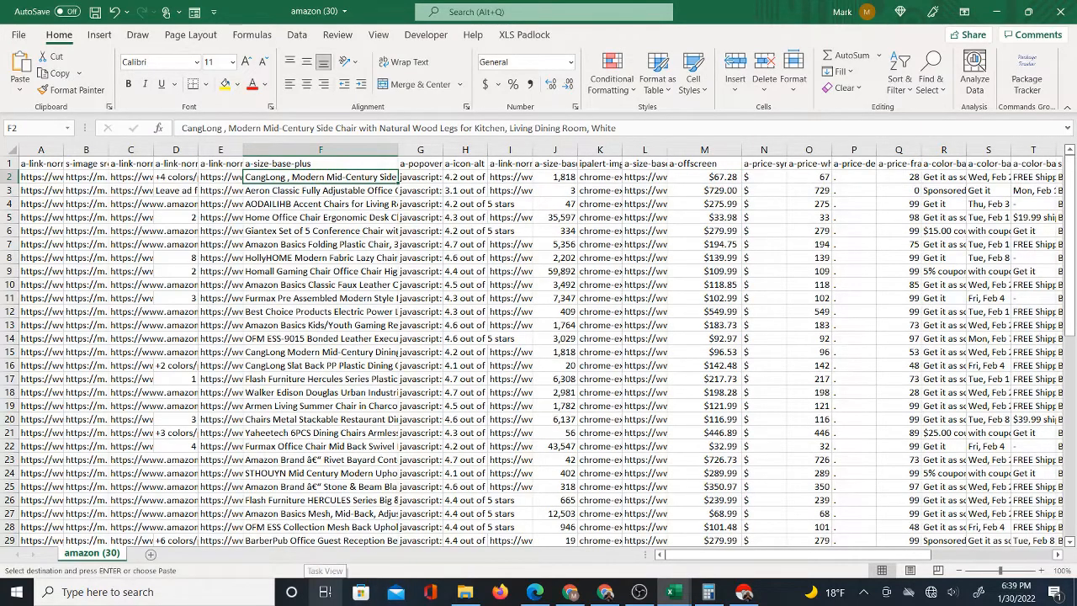
pyautogui.hotkey('ctrl', 'shift', 'Down')
pyautogui.rightClick(349, 394)
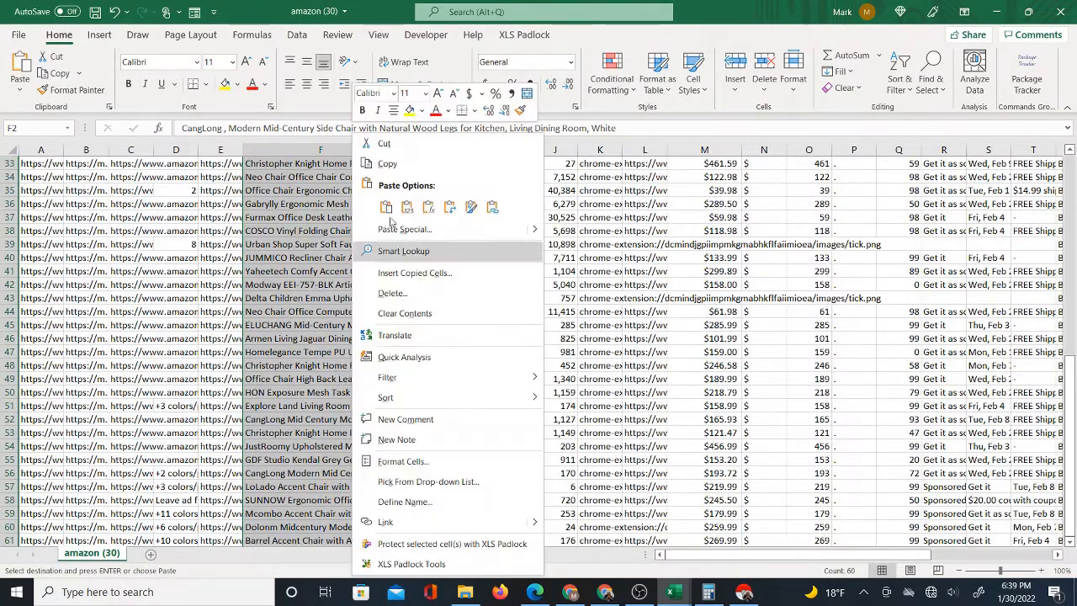
pyautogui.click(395, 164)
pyautogui.scroll(10, 534, 452)
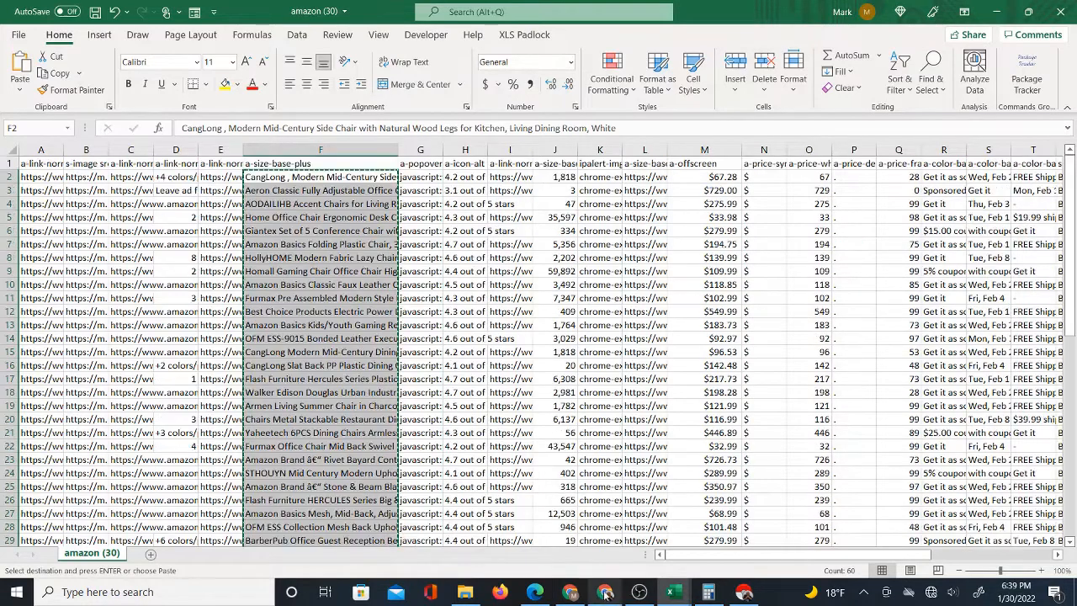
# - Switch to the profit sheet in Chrome and paste the titles as values only into the Title column from D3
pyautogui.click(606, 592)
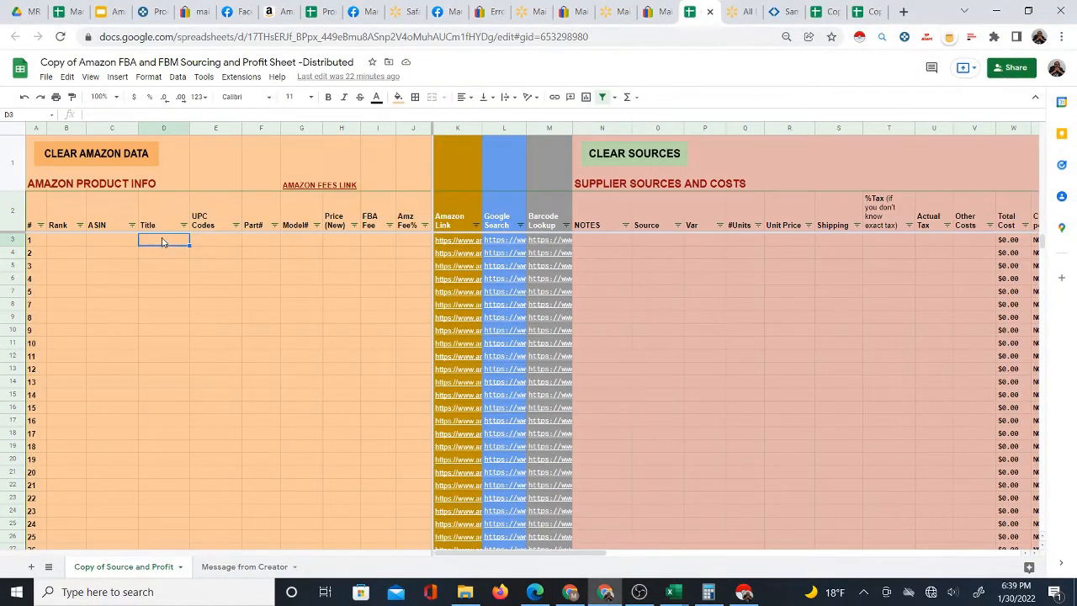
pyautogui.rightClick(163, 243)
pyautogui.moveTo(229, 308)
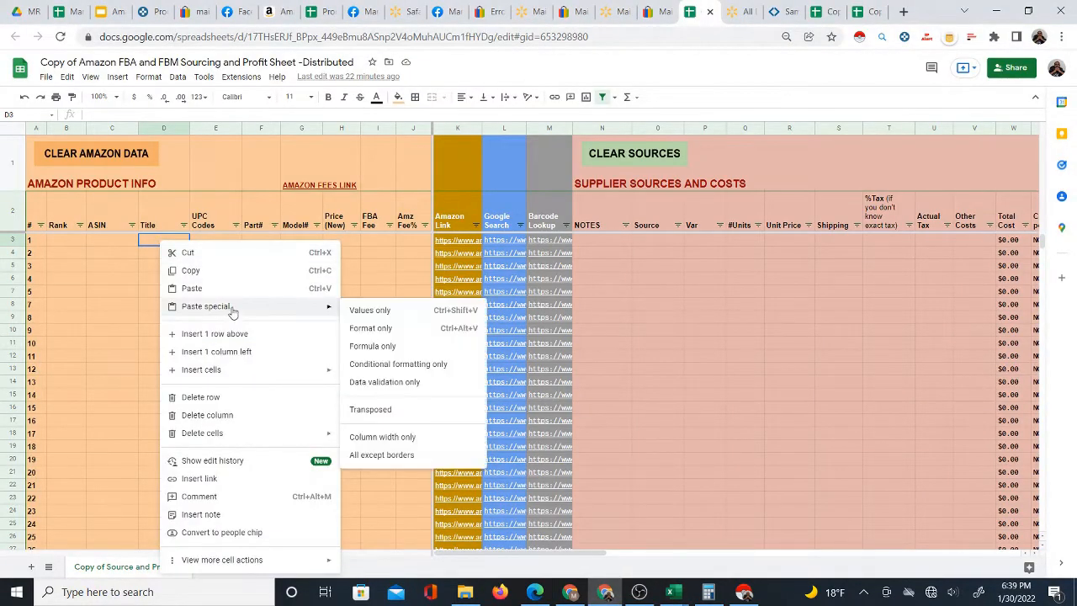
pyautogui.click(370, 309)
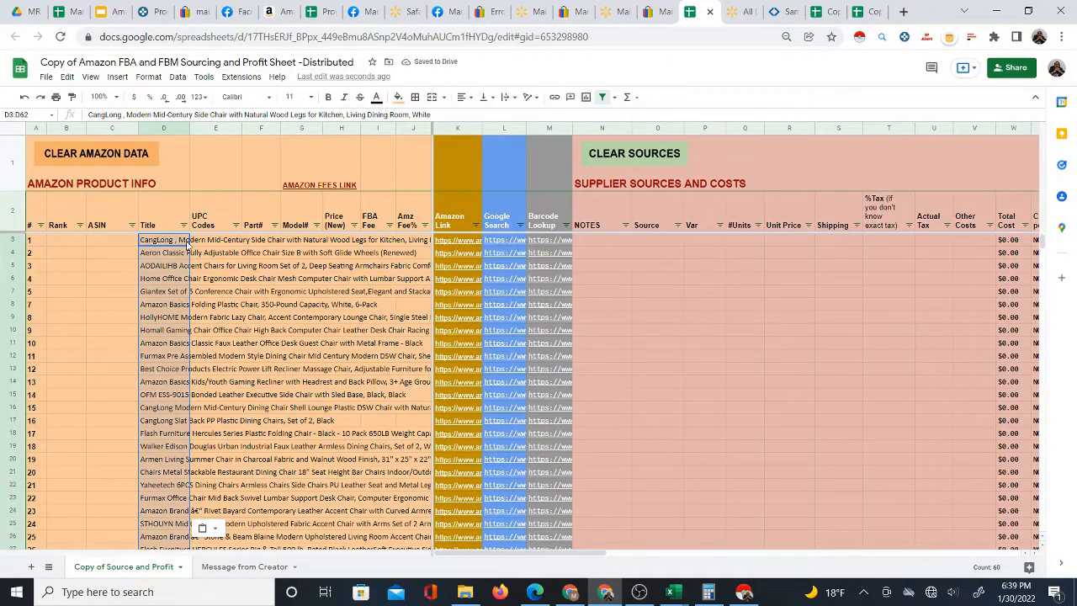
# - Return to the amazon (30) workbook in Excel, widen column J, and copy the a-offscreen prices in M2:M61
pyautogui.click(674, 592)
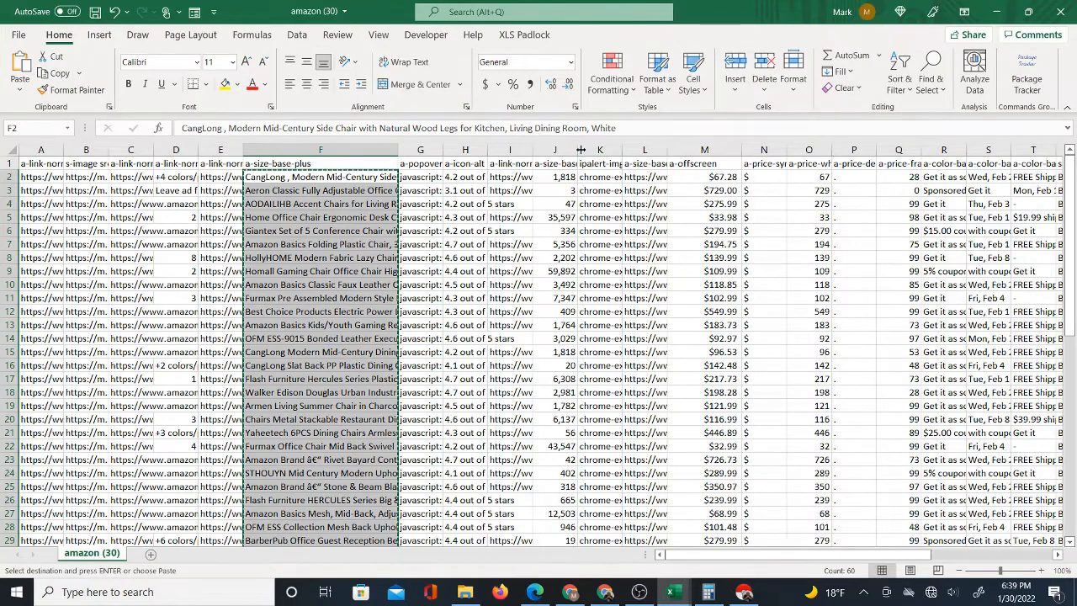
pyautogui.moveTo(579, 151); pyautogui.dragTo(617, 154)
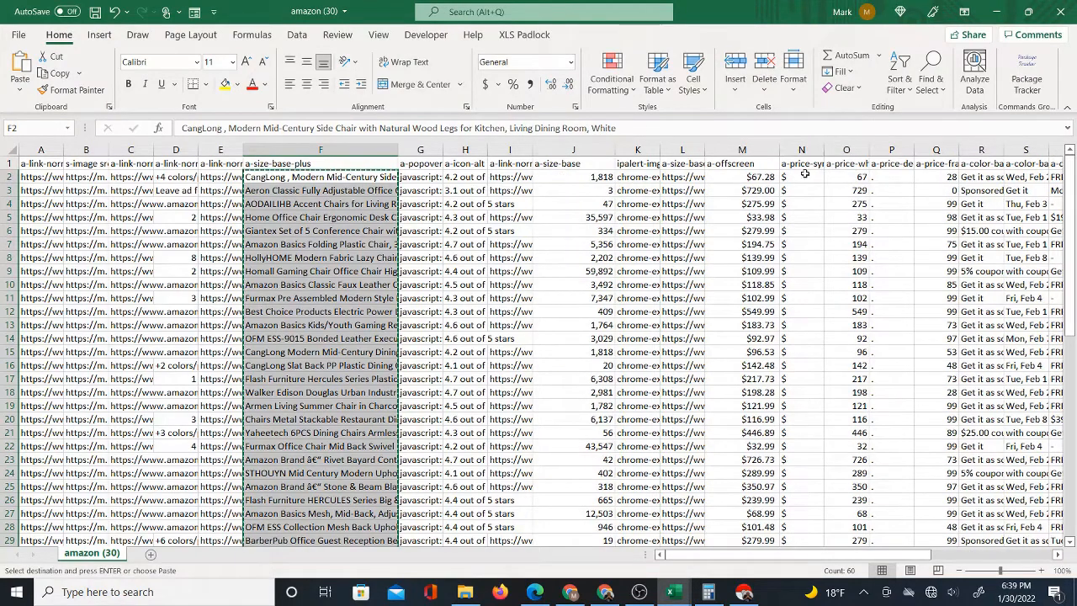
pyautogui.moveTo(755, 177); pyautogui.dragTo(767, 511)
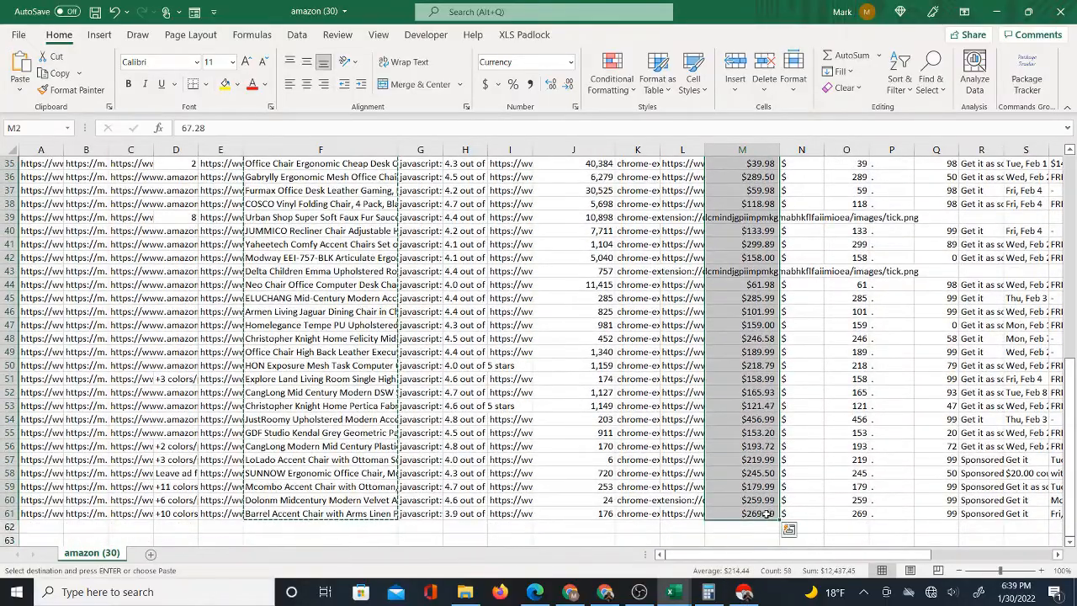
pyautogui.hotkey('ctrl', 'c')
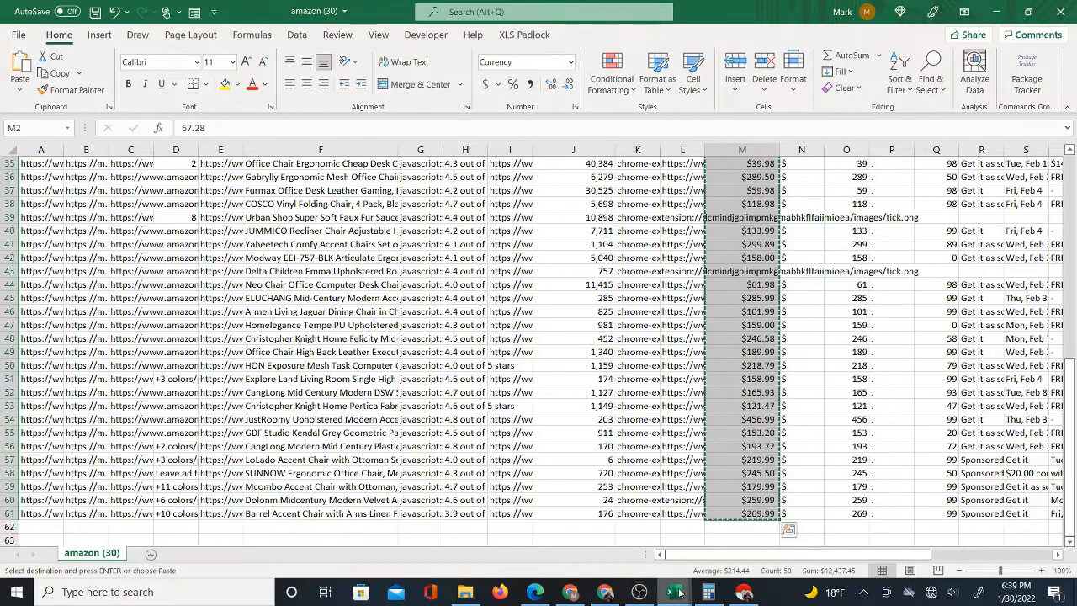
# - Switch to the profit sheet in Chrome and paste the prices as values only into Price (New) from H3
pyautogui.moveTo(672, 592)
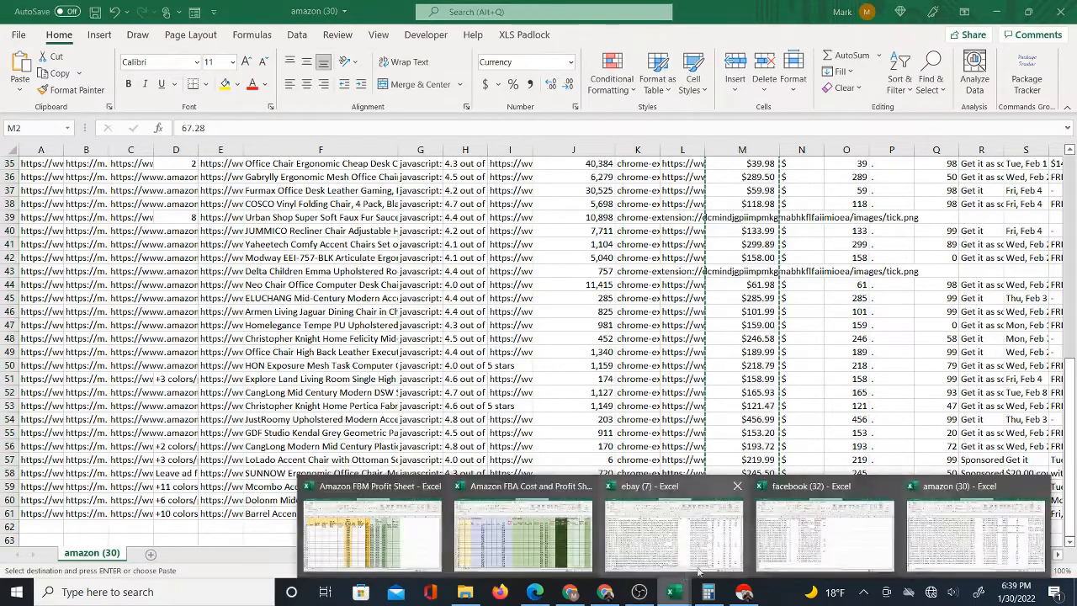
pyautogui.click(606, 591)
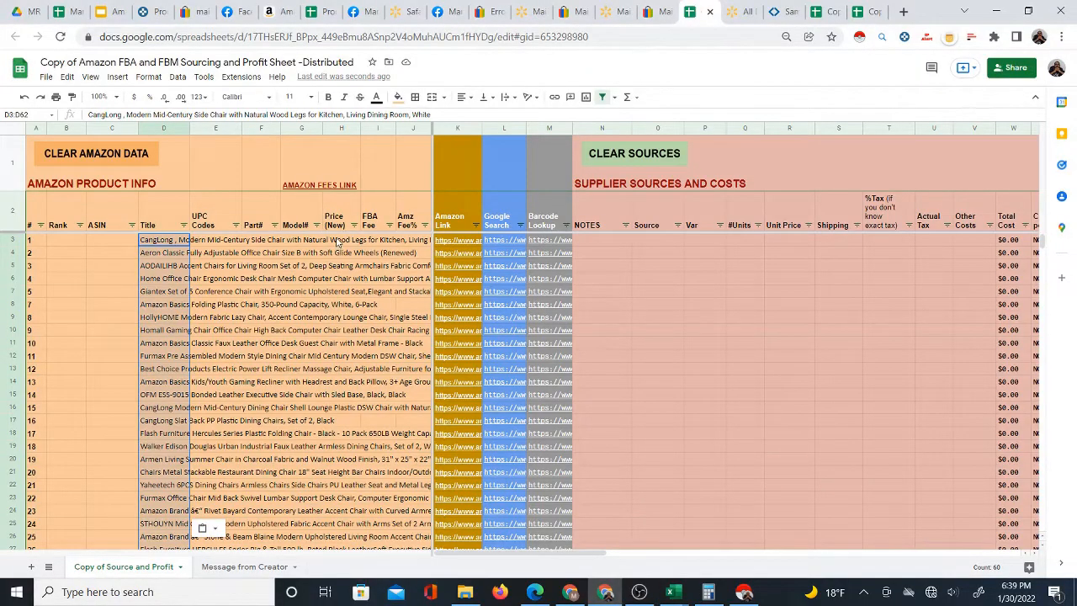
pyautogui.rightClick(338, 242)
pyautogui.moveTo(402, 307)
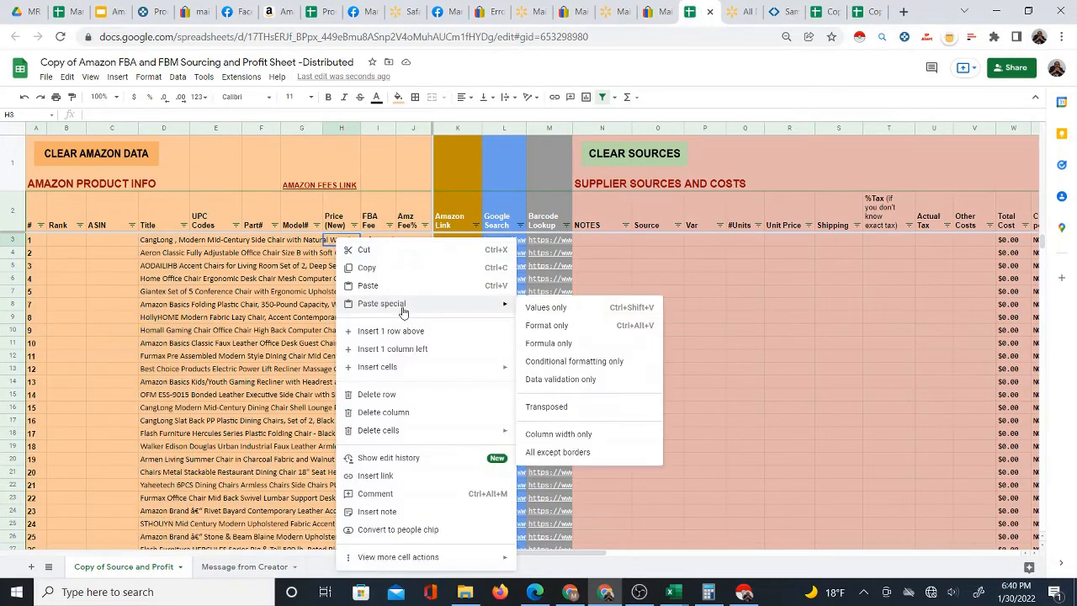
pyautogui.click(540, 308)
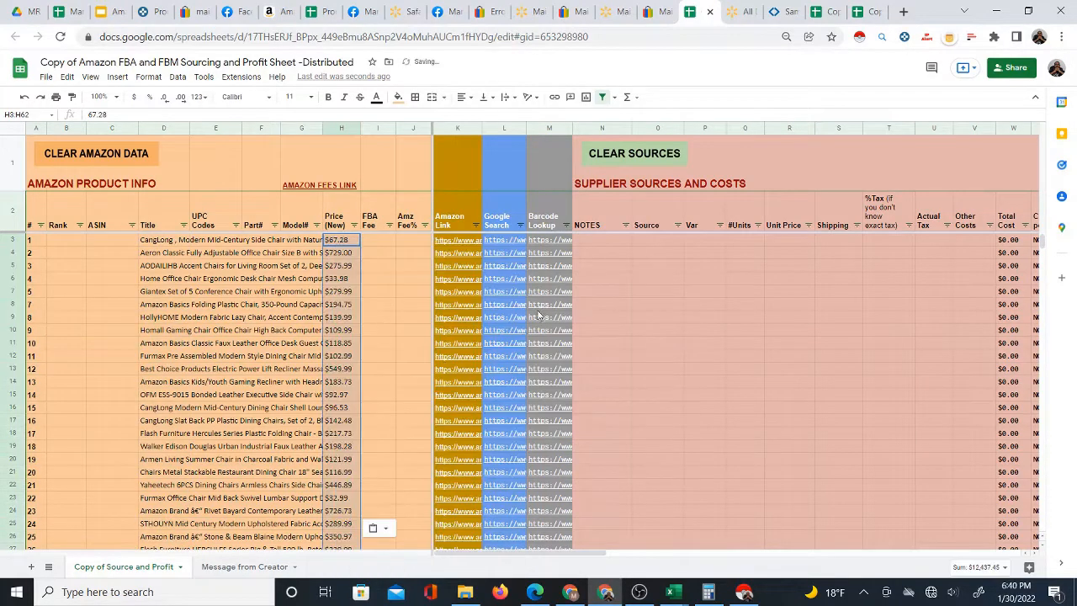
# - Return to the amazon (30) workbook in Excel, widen column U, and copy the ASINs in U2:U61
pyautogui.click(379, 242)
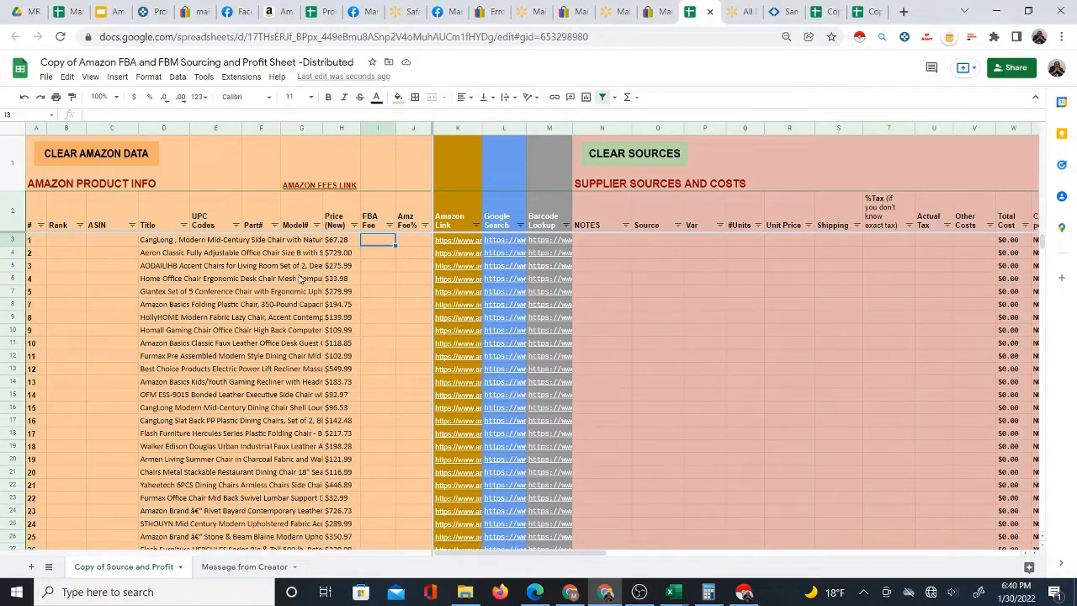
pyautogui.click(122, 242)
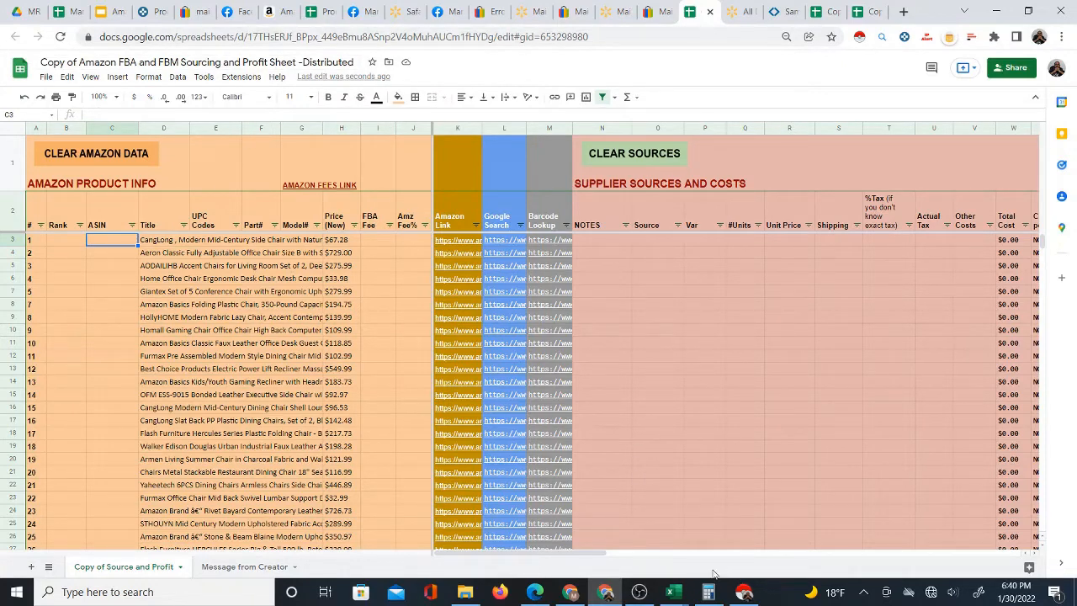
pyautogui.moveTo(679, 593)
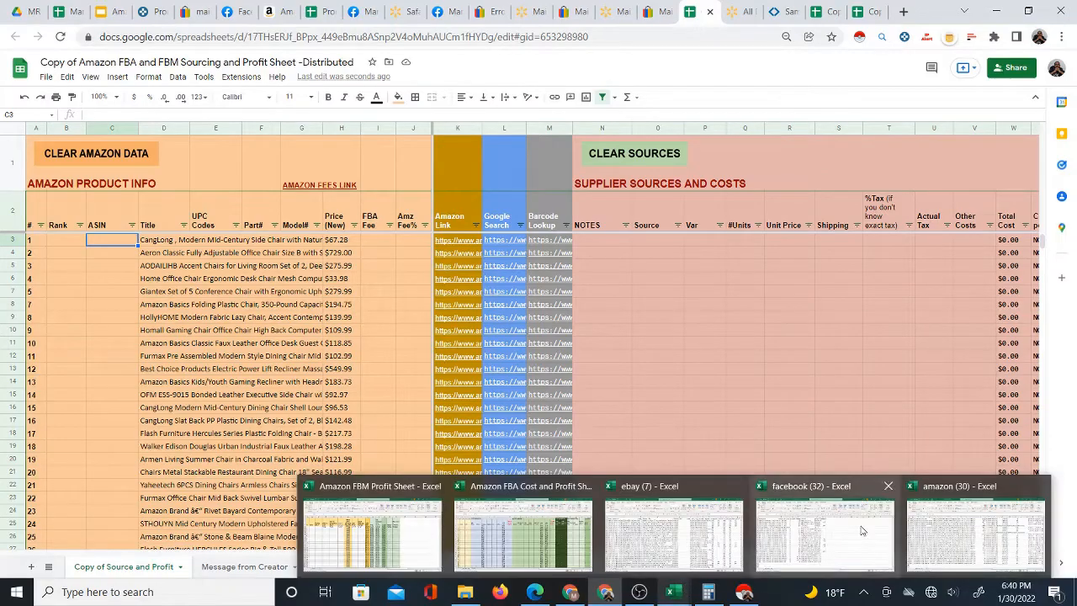
pyautogui.click(949, 515)
pyautogui.scroll(11, 596, 236)
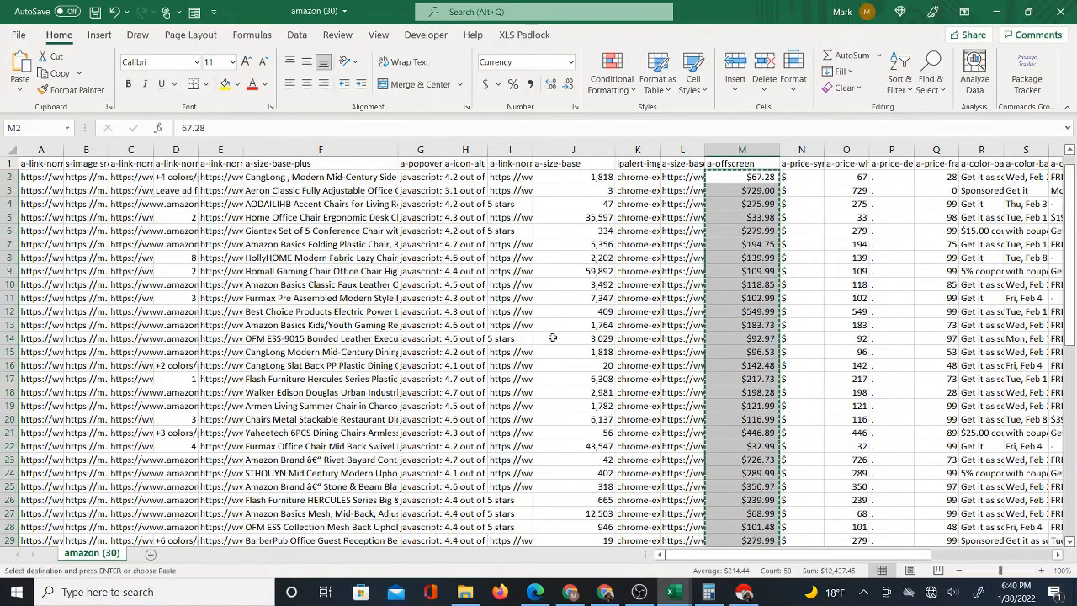
pyautogui.click(699, 556)
pyautogui.moveTo(699, 556); pyautogui.dragTo(838, 557)
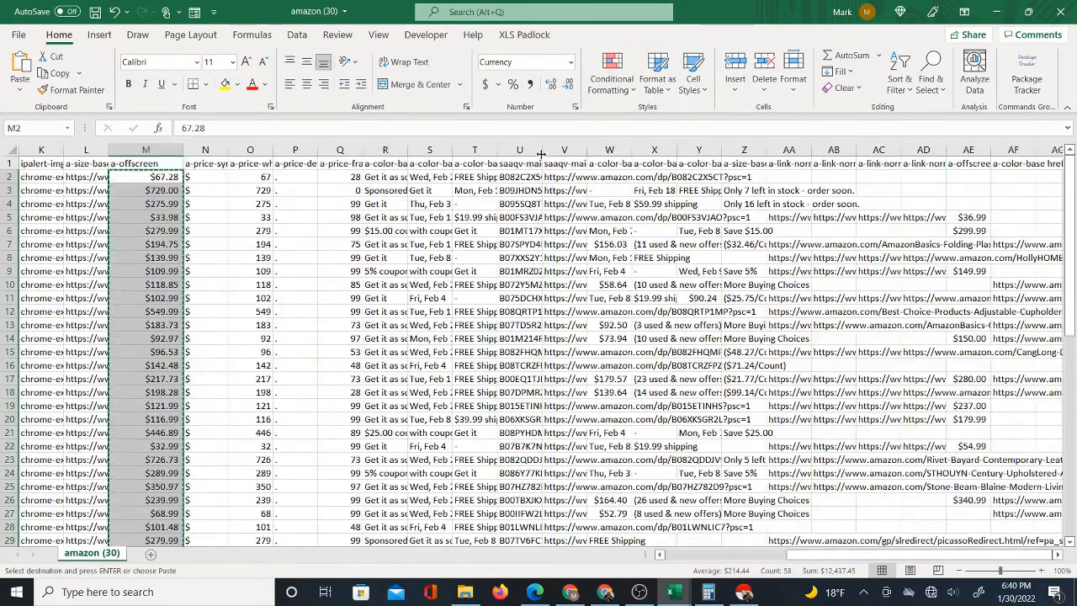
pyautogui.moveTo(542, 150); pyautogui.dragTo(666, 156)
pyautogui.click(552, 179)
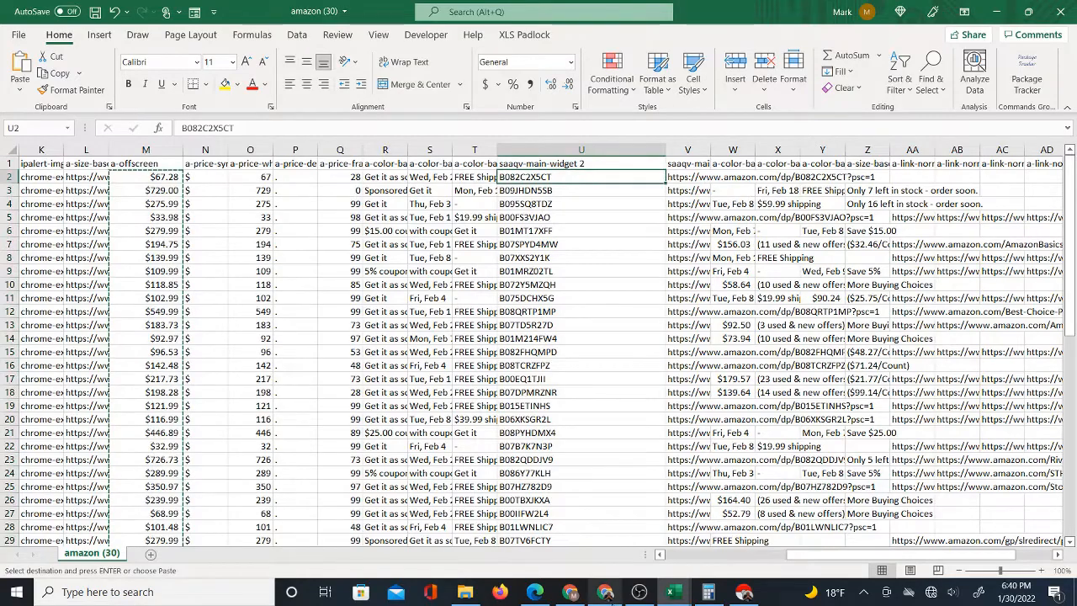
pyautogui.moveTo(610, 595)
pyautogui.hotkey('ctrl', 'shift', 'Down')
pyautogui.hotkey('ctrl', 'c')
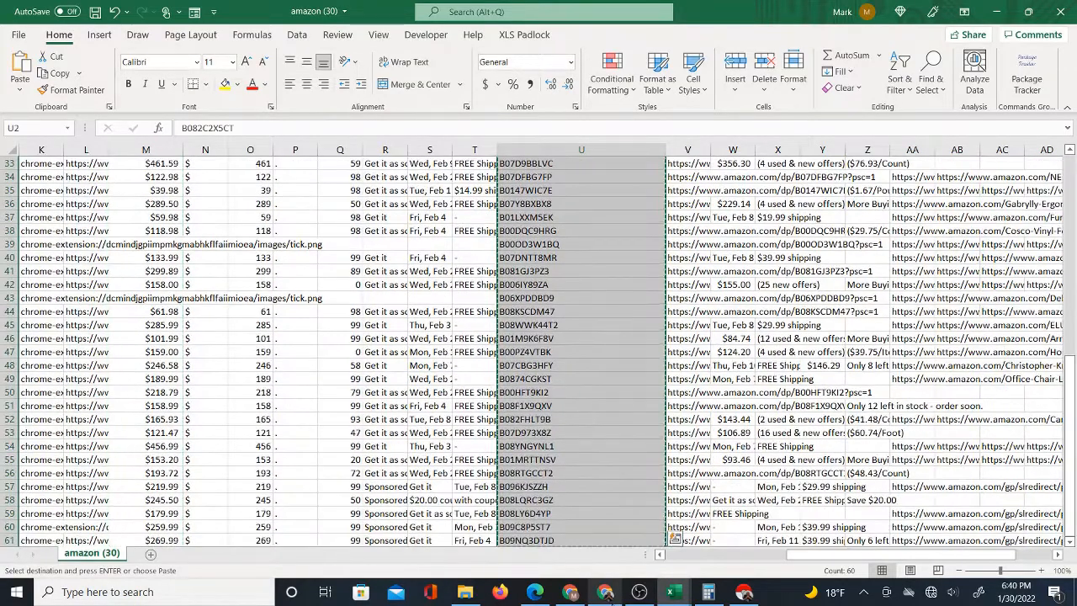
# - Switch to the profit sheet in Chrome and paste the ASINs as values only into the ASIN column from C3
pyautogui.click(606, 592)
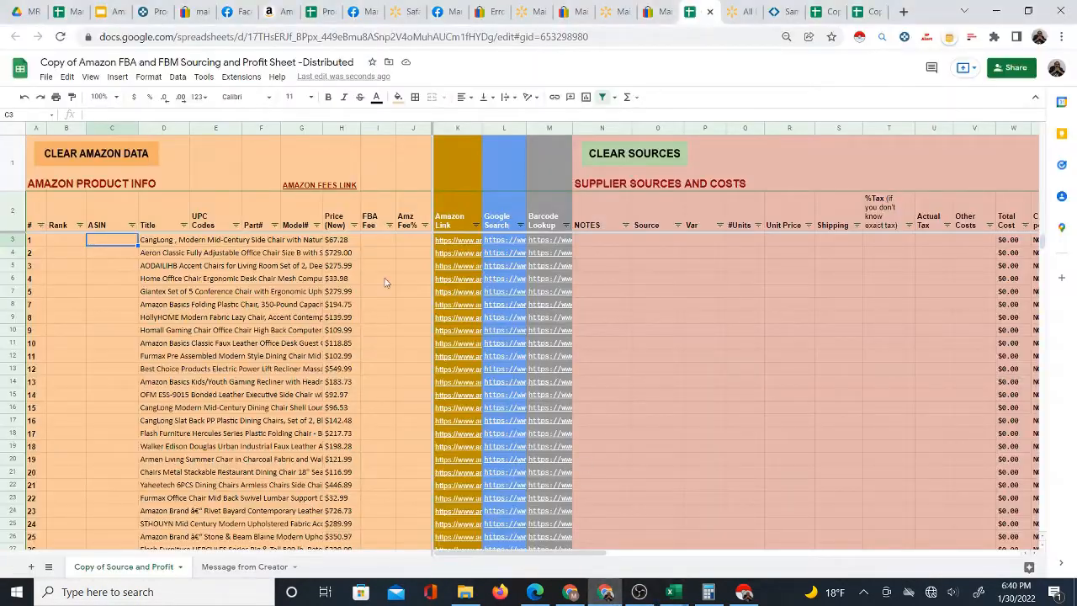
pyautogui.rightClick(118, 240)
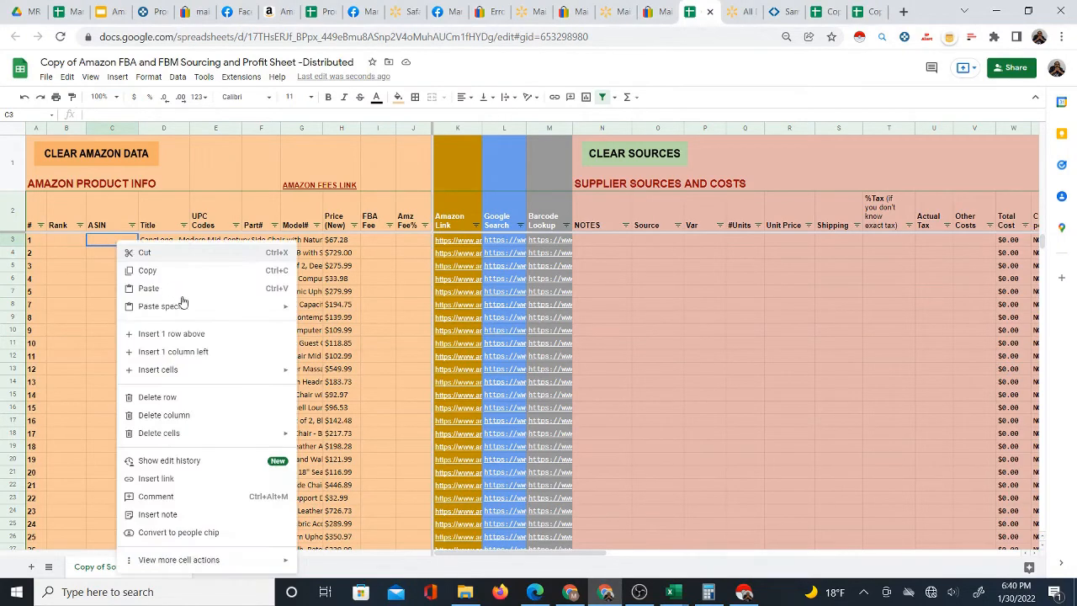
pyautogui.moveTo(196, 310)
pyautogui.click(318, 311)
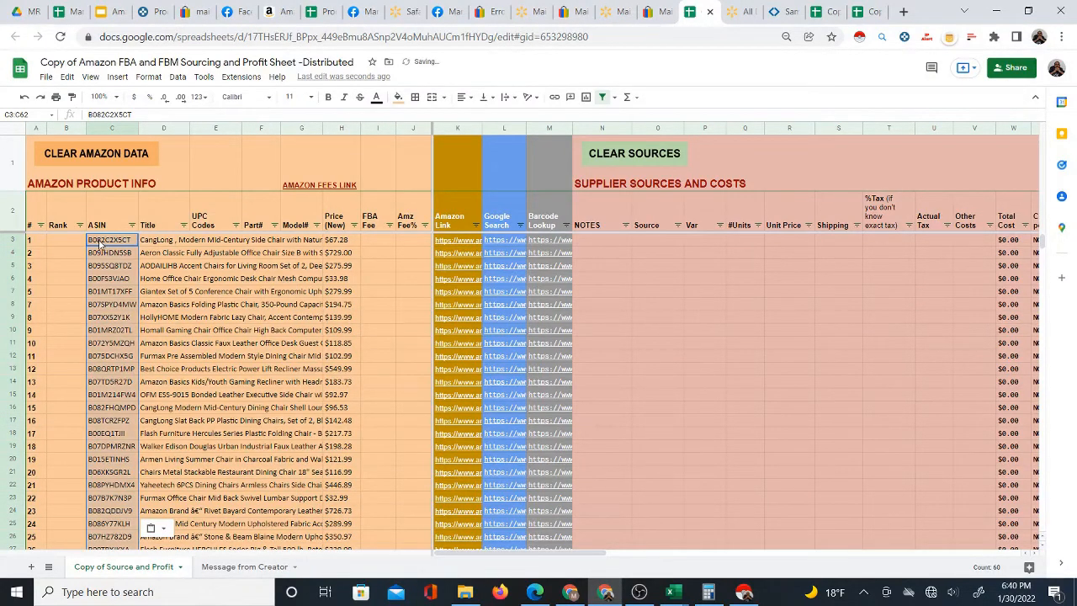
# - Open the first product's Amazon link from K3, check the listing's title, and close the product page
pyautogui.click(459, 246)
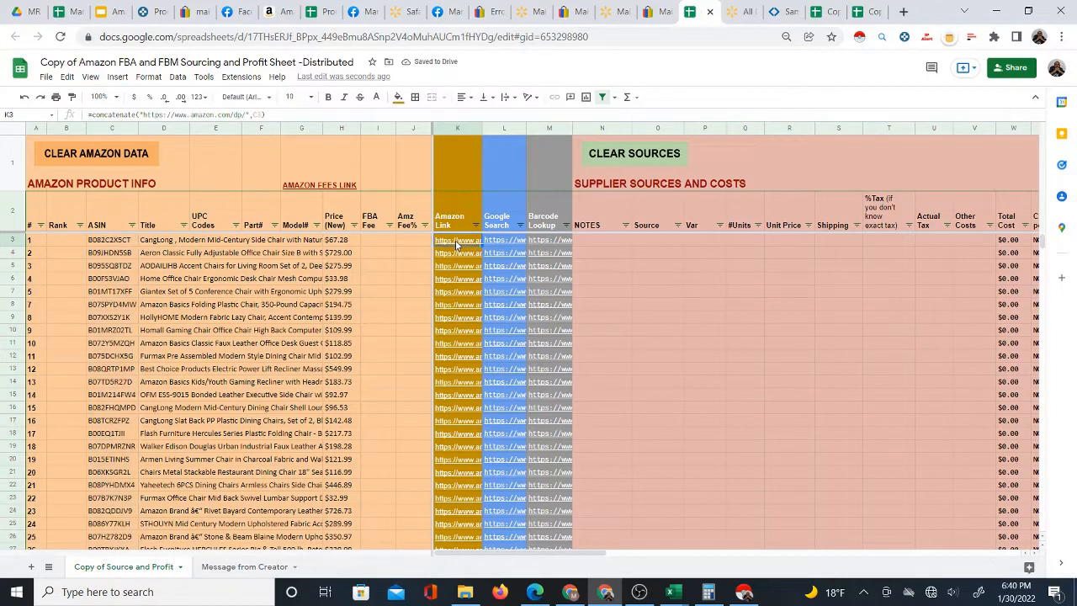
pyautogui.click(481, 261)
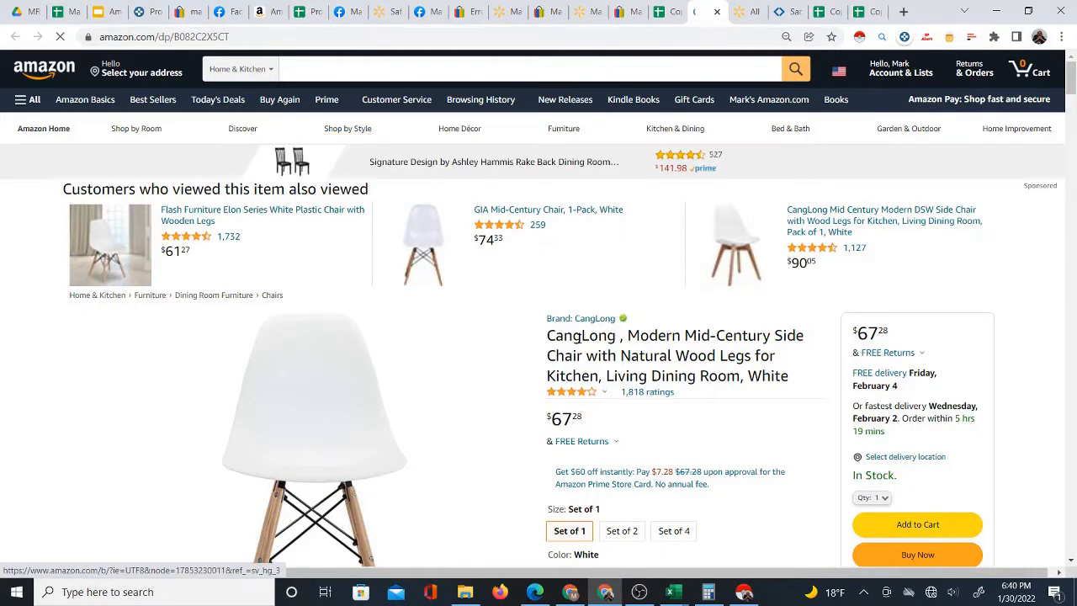
pyautogui.doubleClick(600, 354)
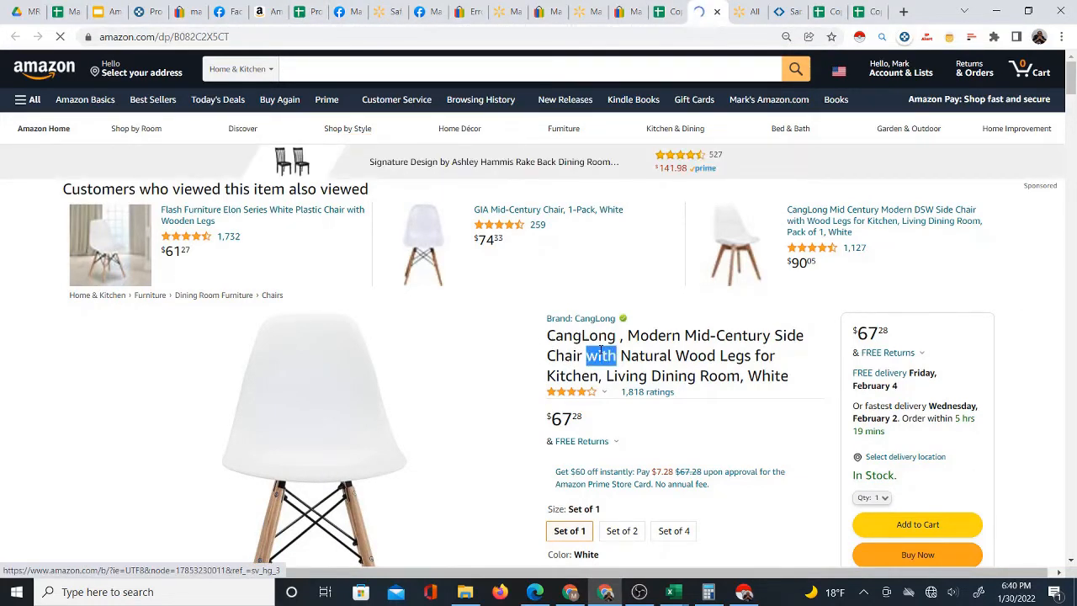
pyautogui.tripleClick(601, 352)
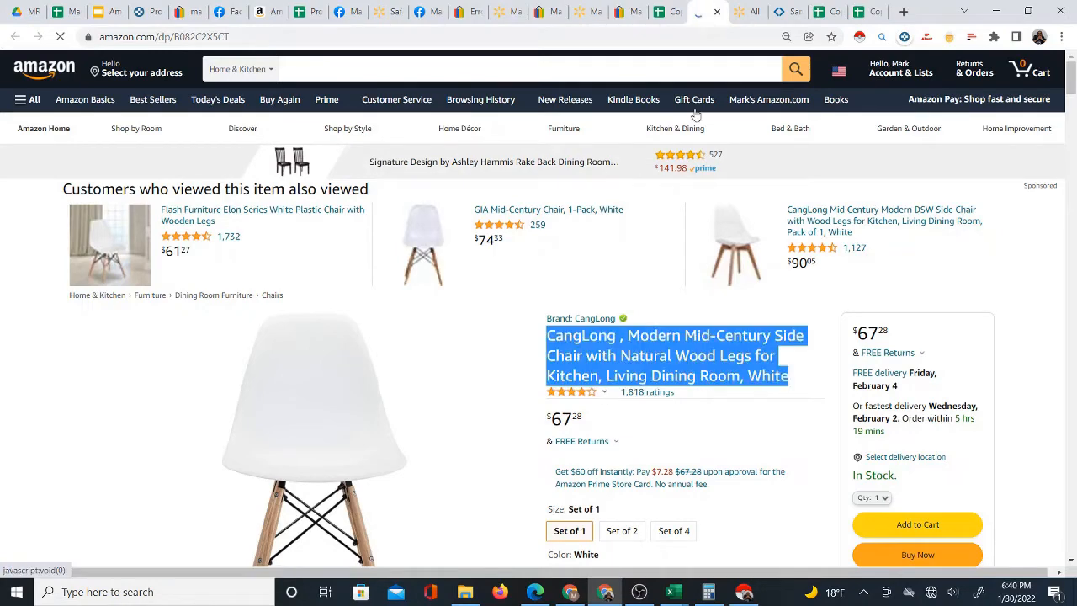
pyautogui.click(718, 12)
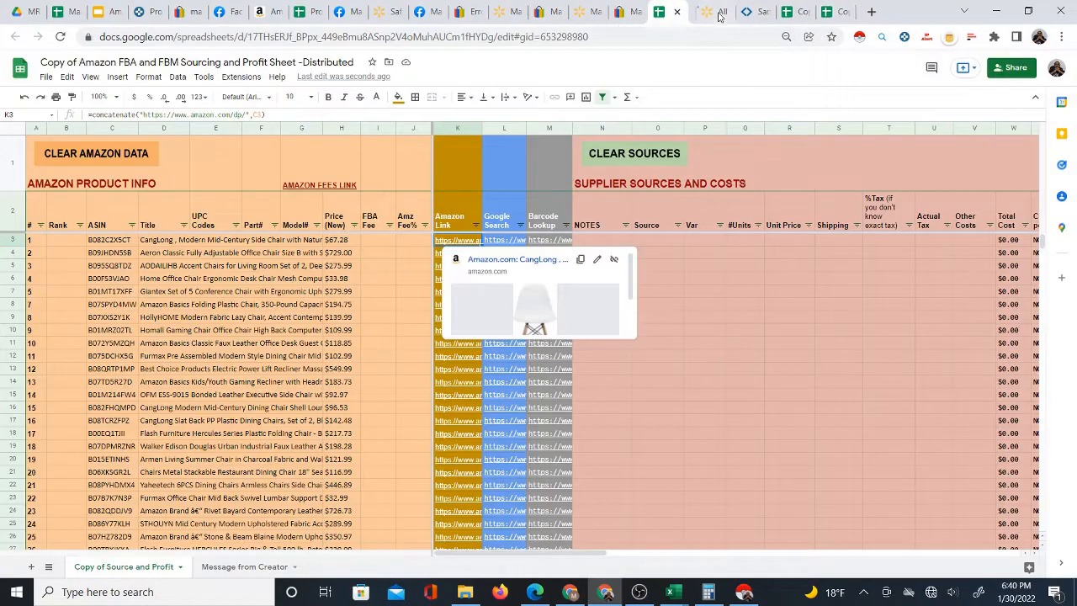
# - View the Product Title Auto-Sourcer sheet and the Amazon chairs results, and return to the profit sheet
pyautogui.click(303, 16)
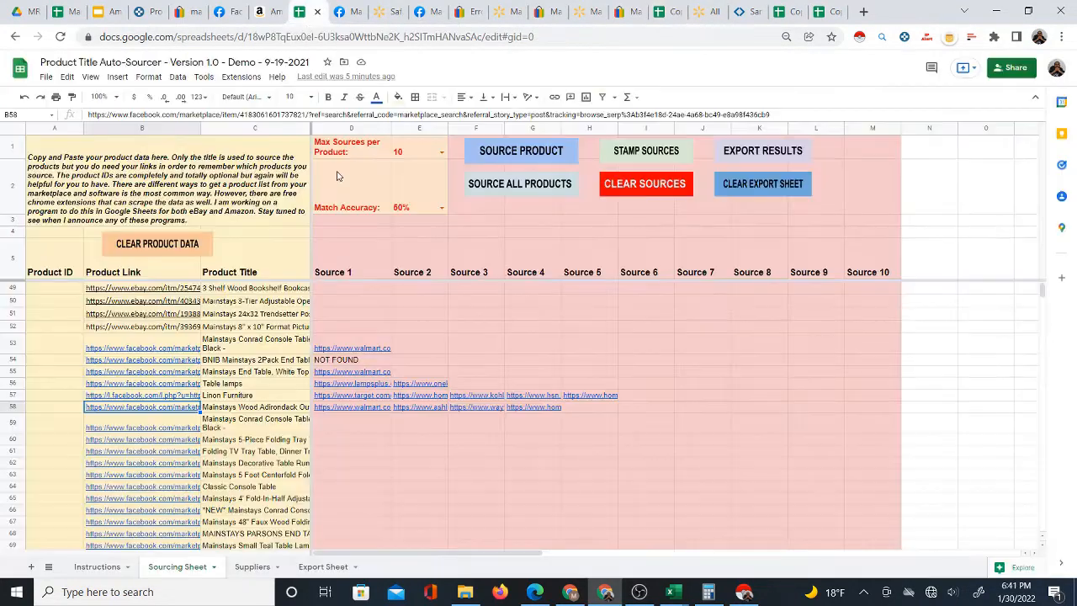
pyautogui.click(285, 11)
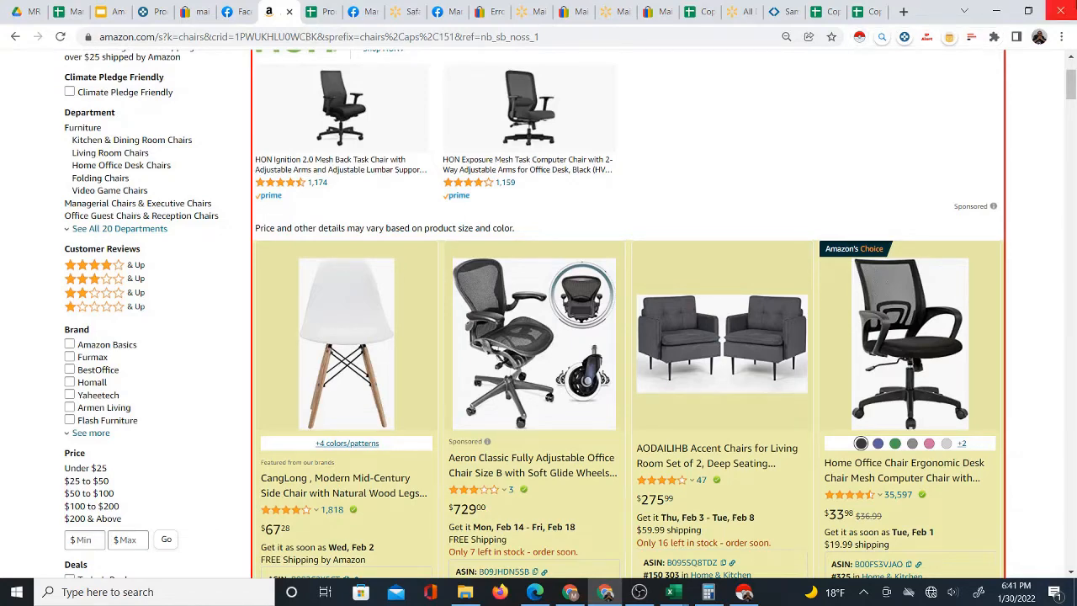
pyautogui.click(701, 12)
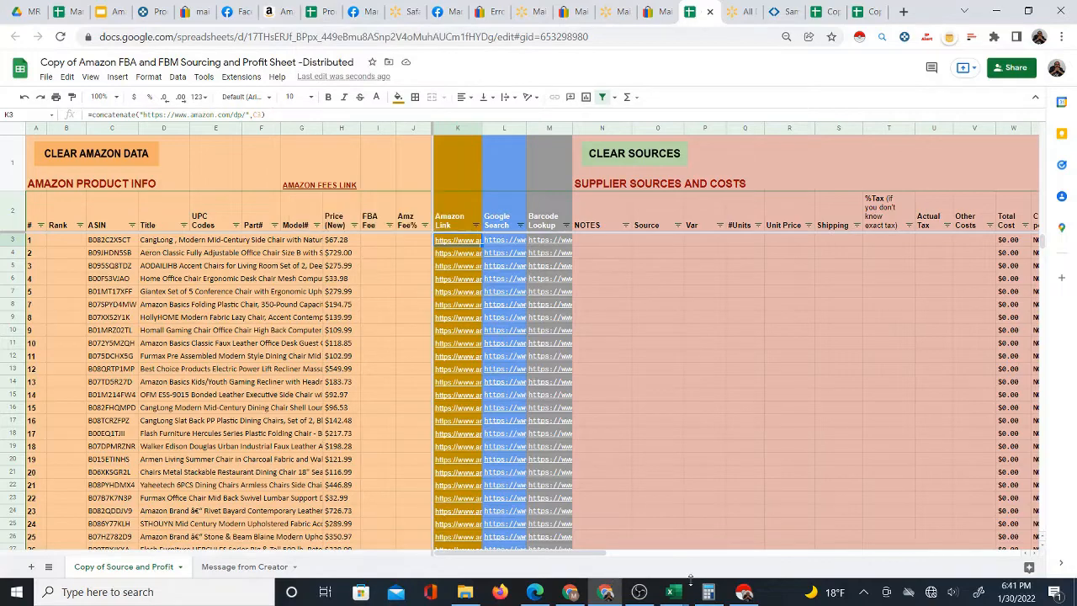
# - Switch to the amazon (30) workbook in Excel and widen the a-link-normal href column A
pyautogui.moveTo(675, 594)
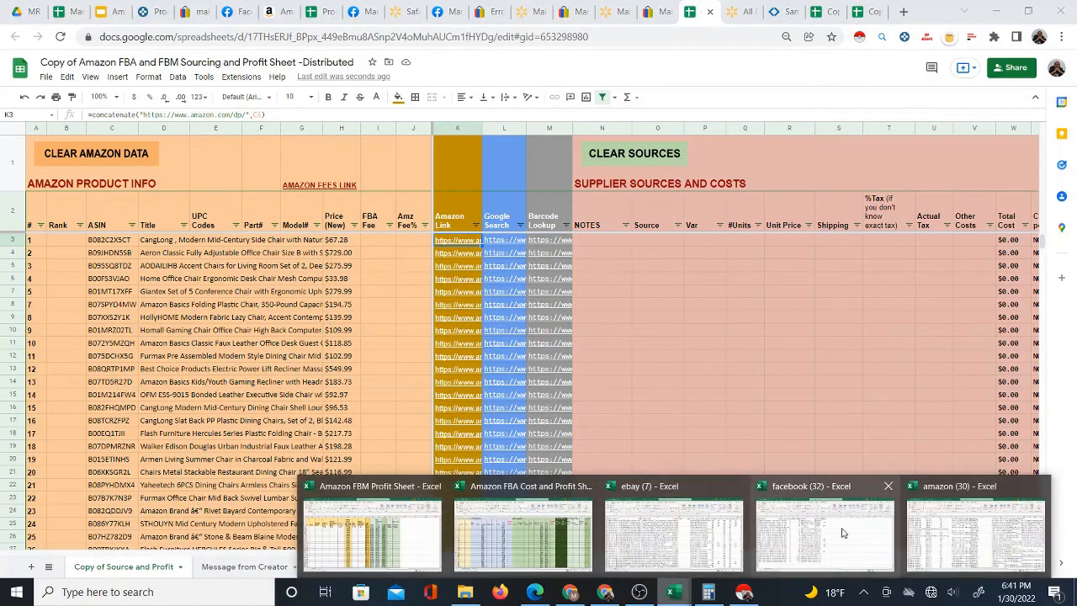
pyautogui.moveTo(843, 533)
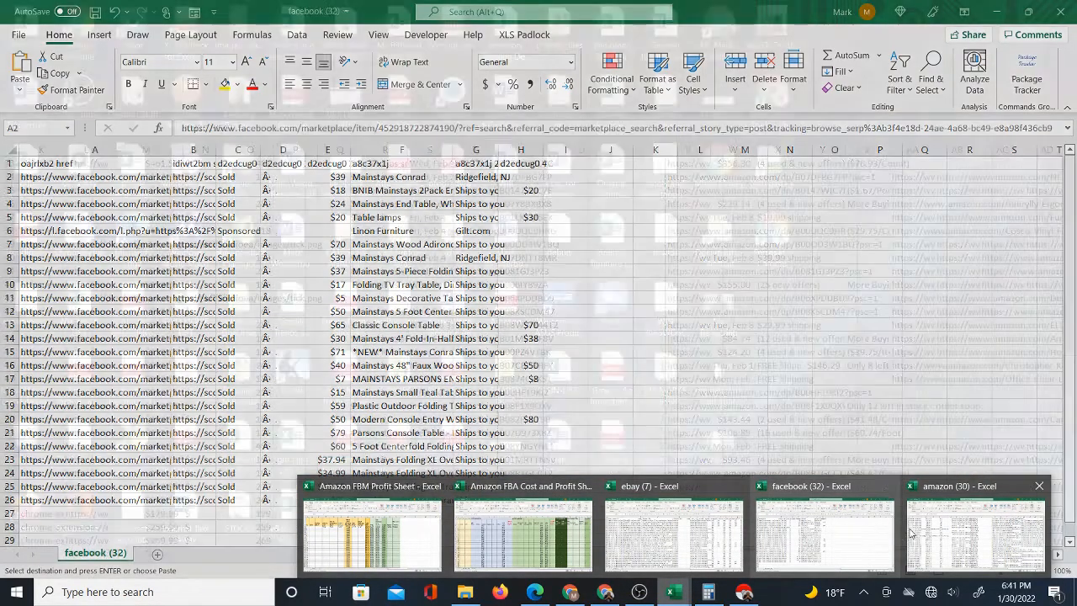
pyautogui.click(920, 531)
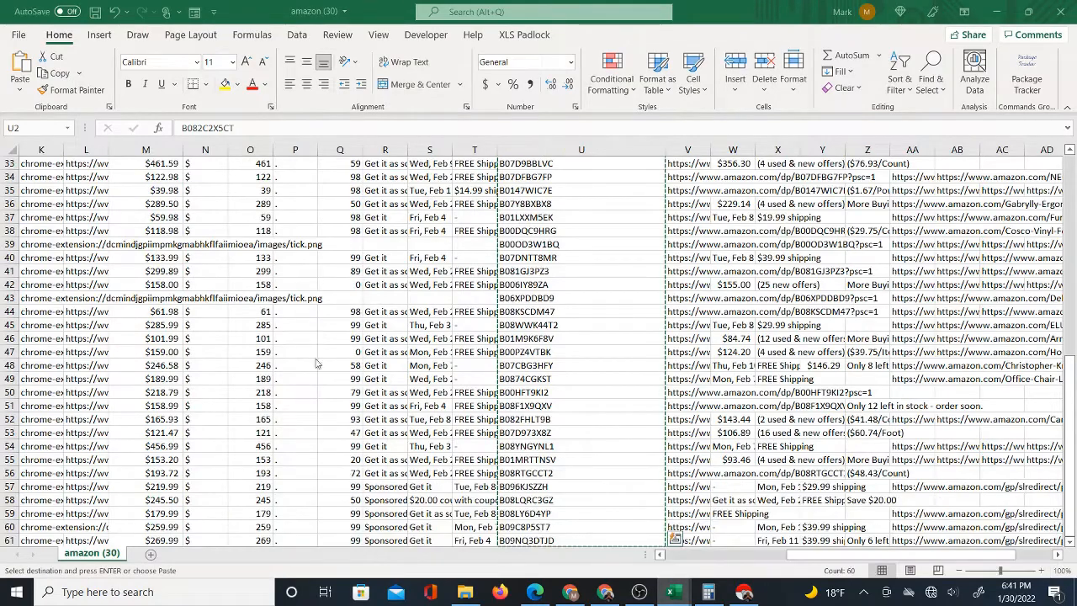
pyautogui.scroll(11, 317, 363)
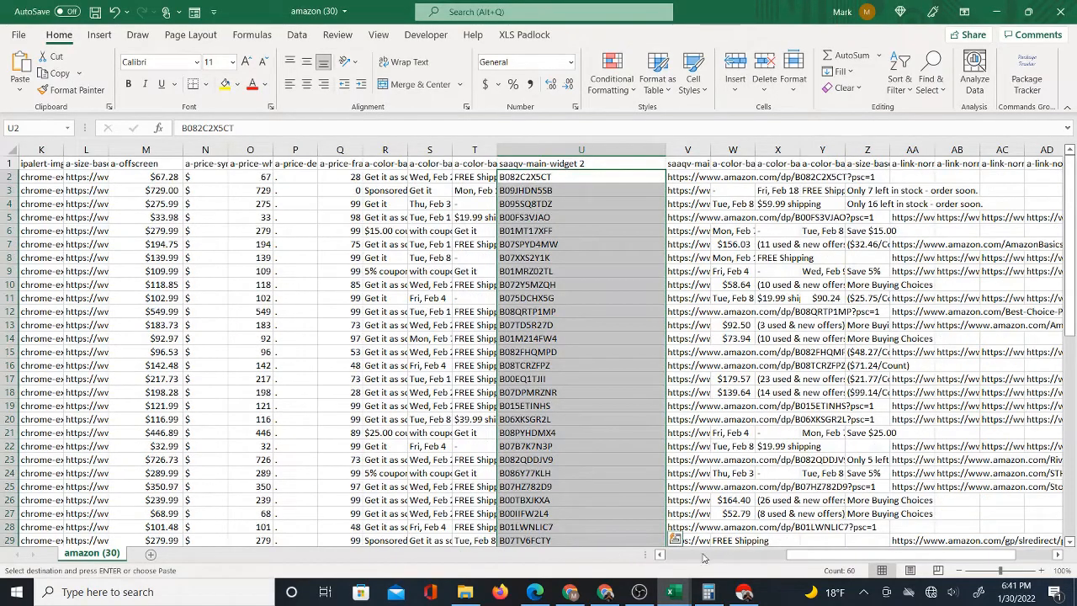
pyautogui.click(704, 558)
pyautogui.click(704, 558)
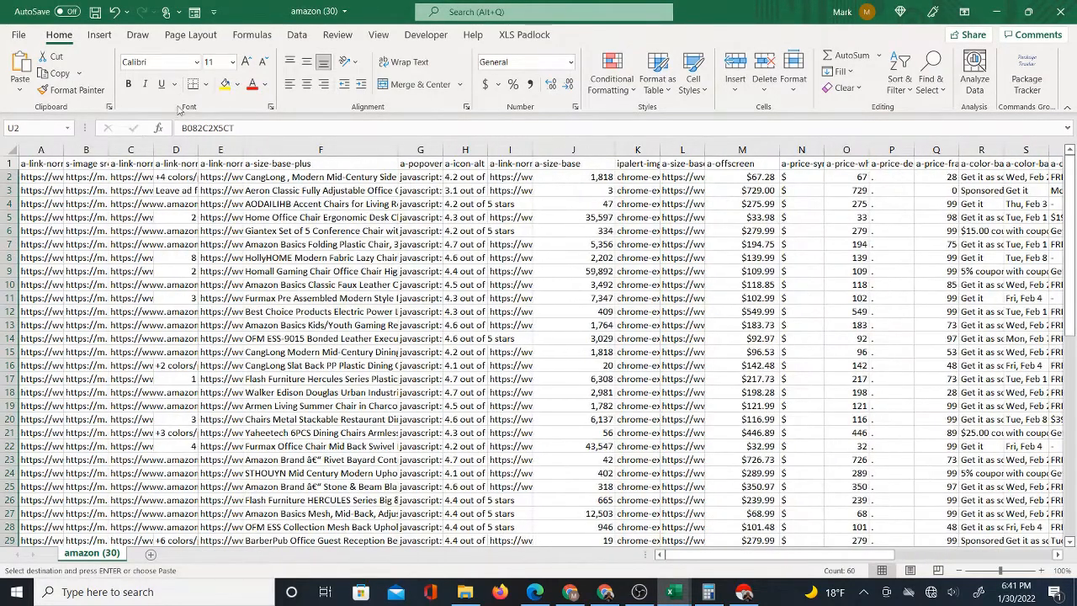
pyautogui.click(39, 163)
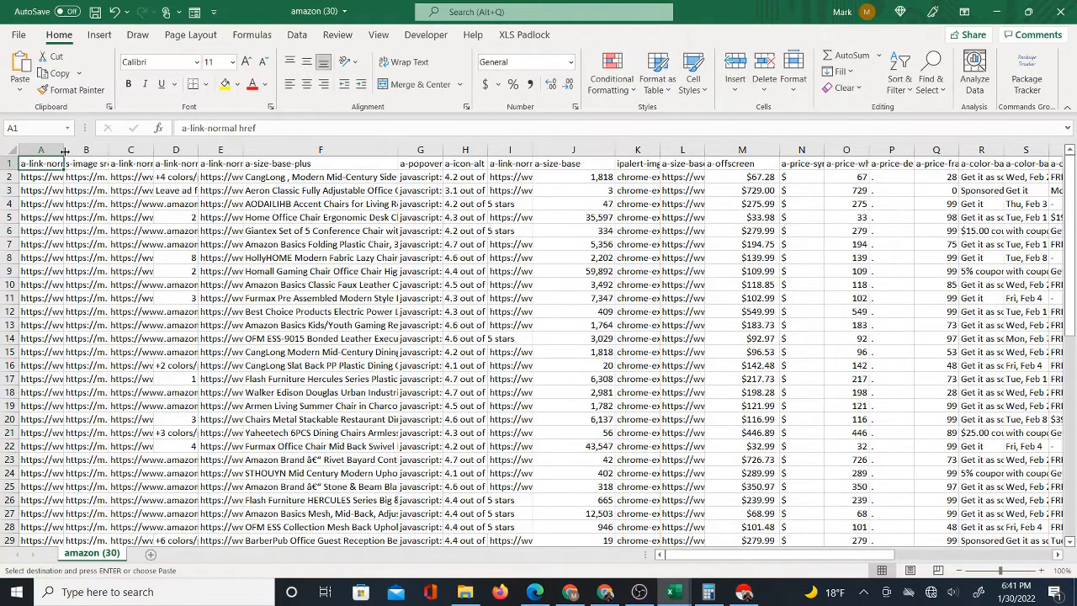
pyautogui.moveTo(64, 151); pyautogui.dragTo(96, 149)
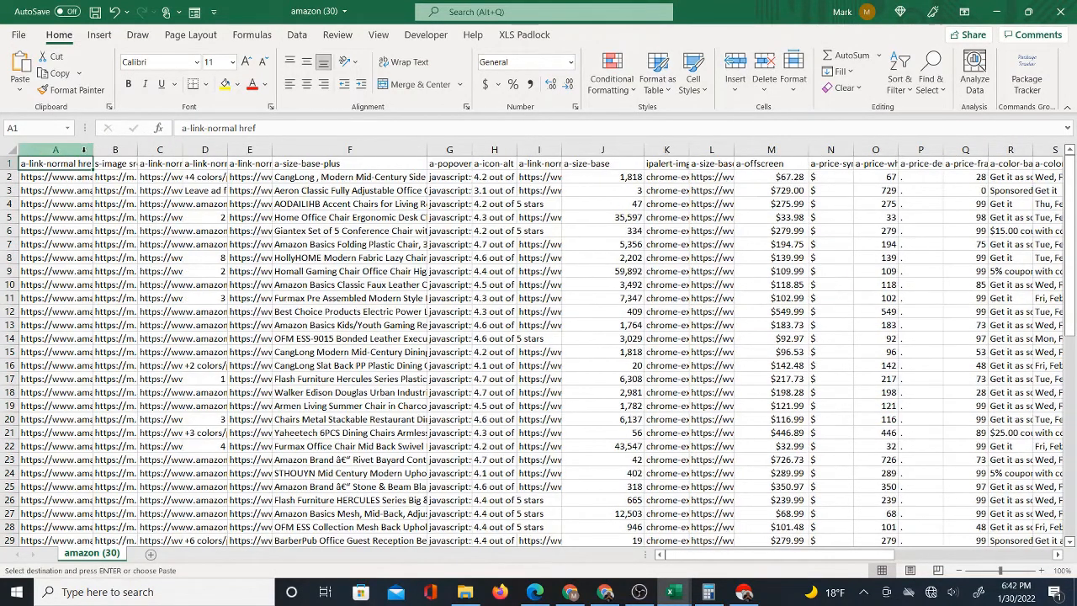
# - Review the a-size-base-plus, a-size-base and a-offscreen columns, and widen column F to show more of the titles
pyautogui.click(345, 163)
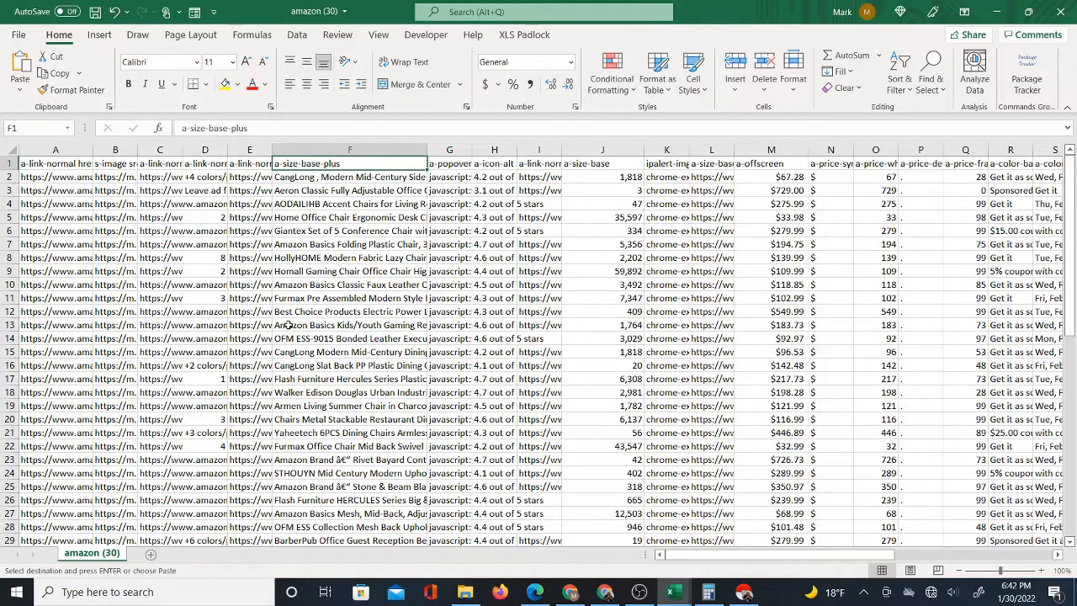
pyautogui.click(619, 169)
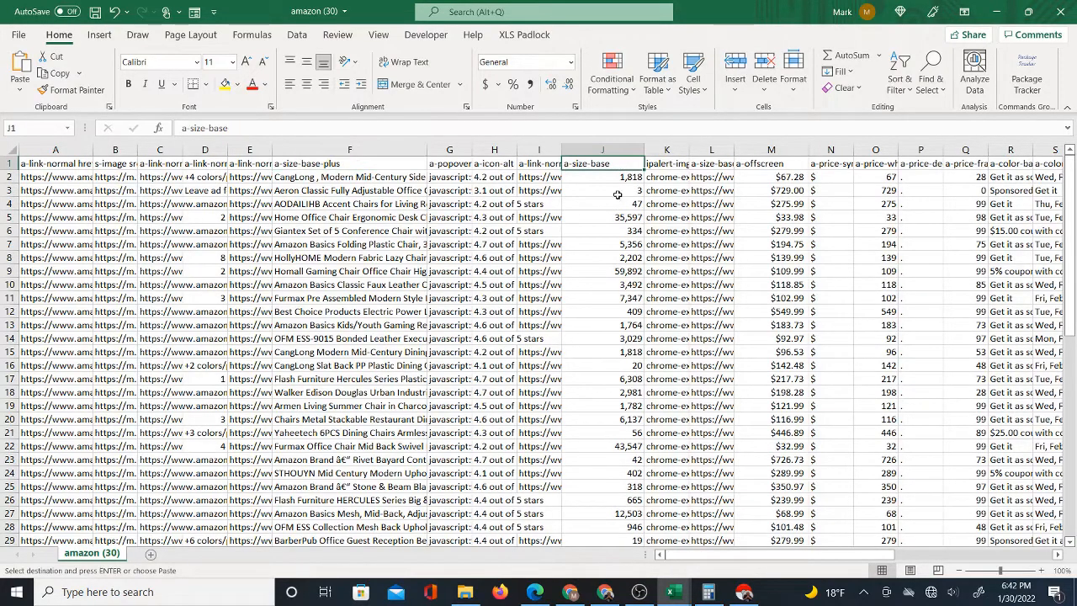
pyautogui.click(768, 162)
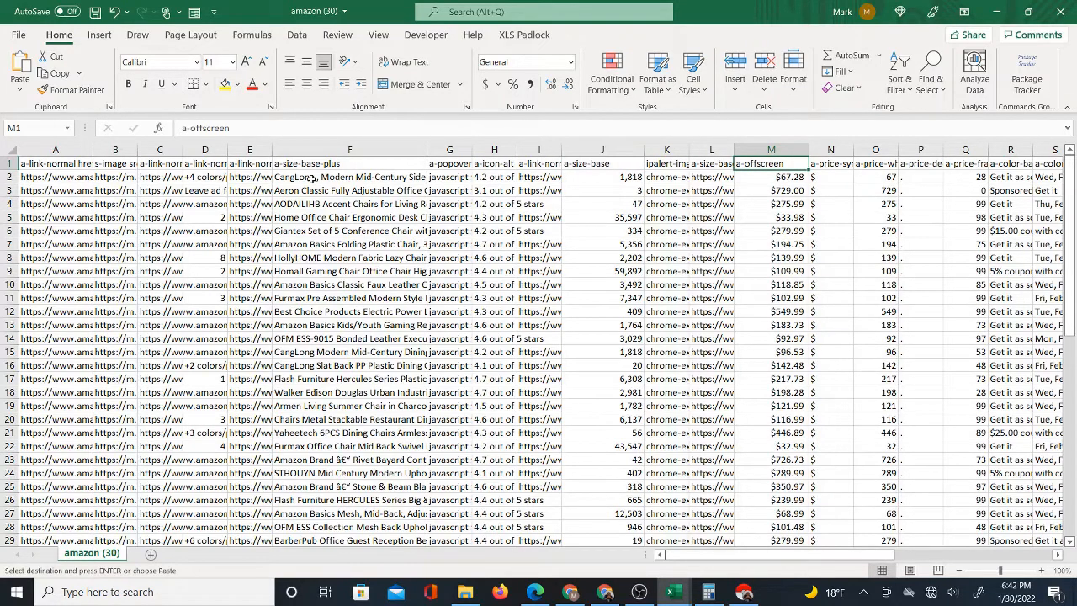
pyautogui.moveTo(310, 177); pyautogui.dragTo(341, 369)
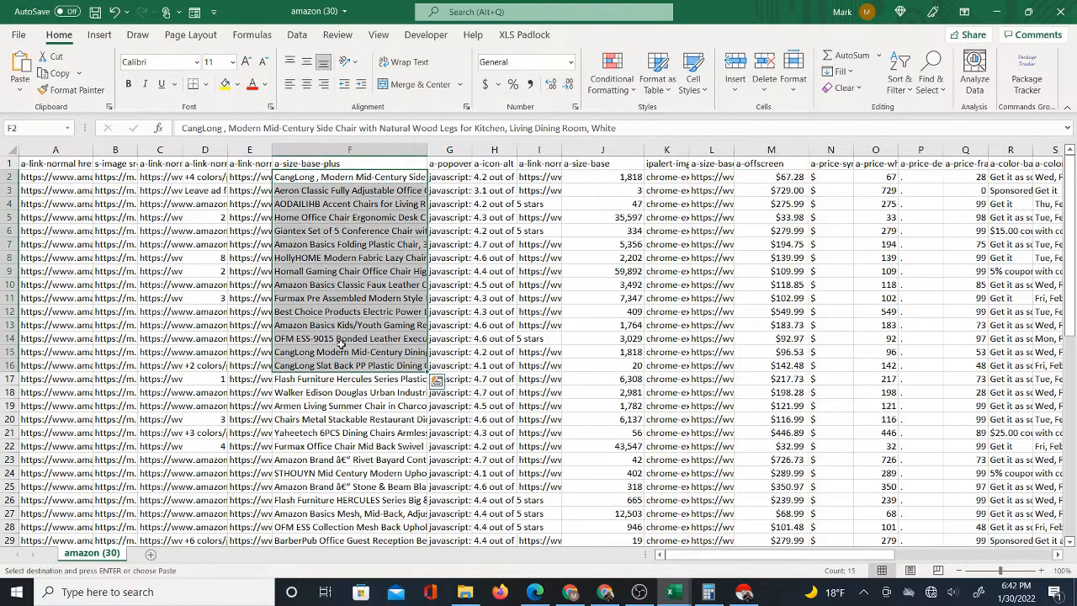
pyautogui.moveTo(427, 151); pyautogui.dragTo(478, 151)
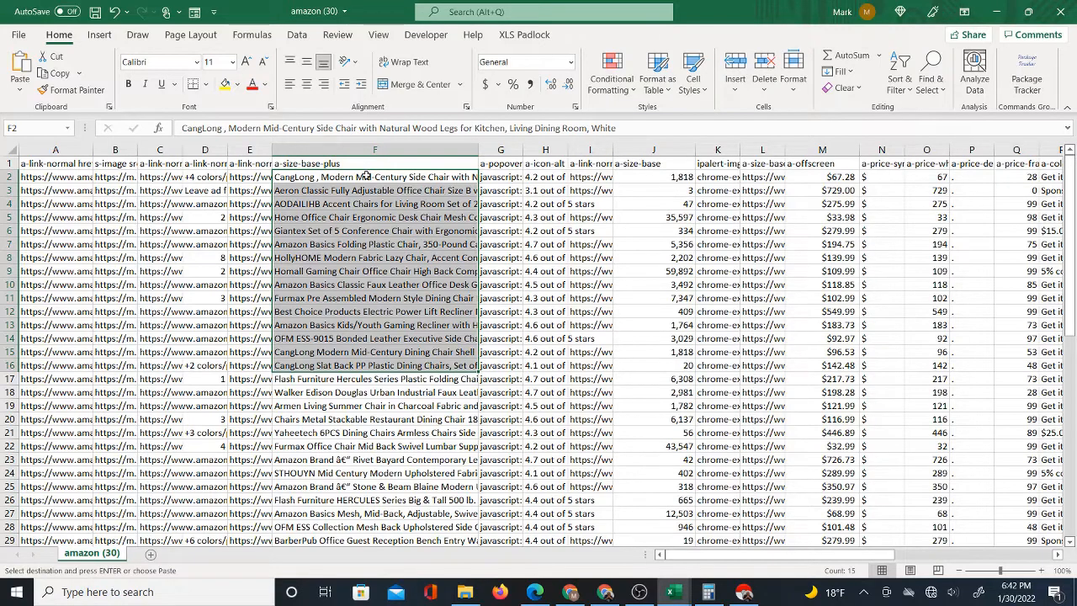
pyautogui.moveTo(674, 177); pyautogui.dragTo(680, 277)
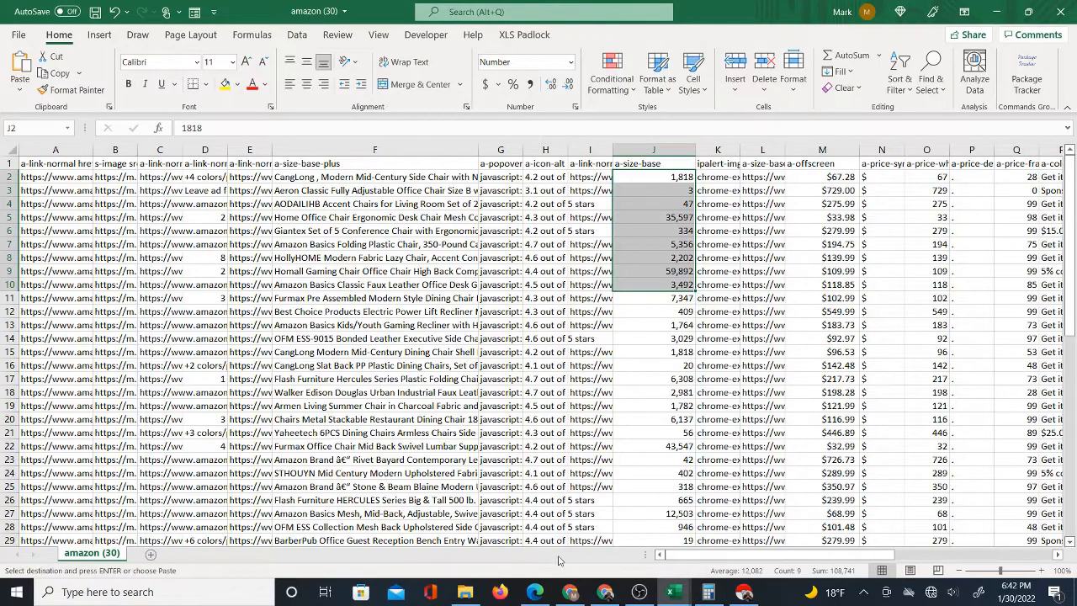
# - Switch to the Amazon chairs results in Chrome and examine the listings' titles, ratings, prices and ASINs
pyautogui.click(605, 593)
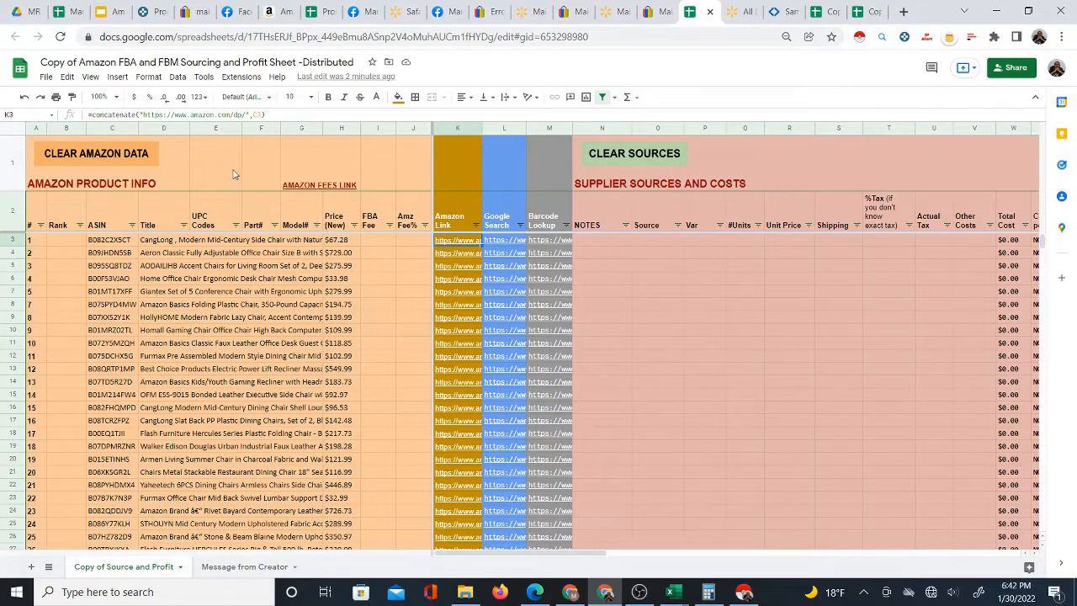
pyautogui.click(276, 14)
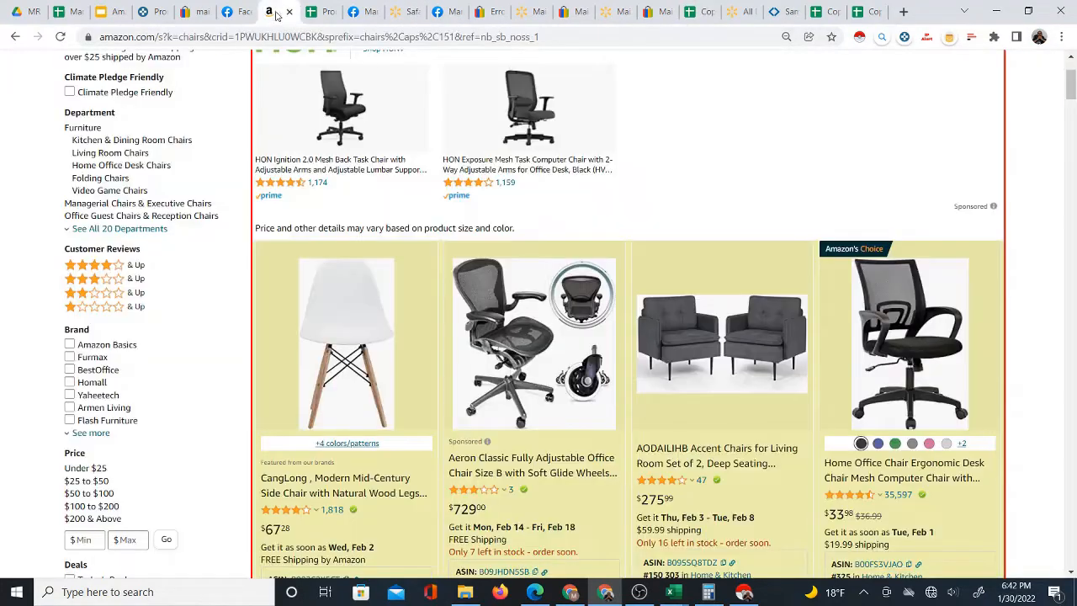
pyautogui.scroll(-2, 505, 388)
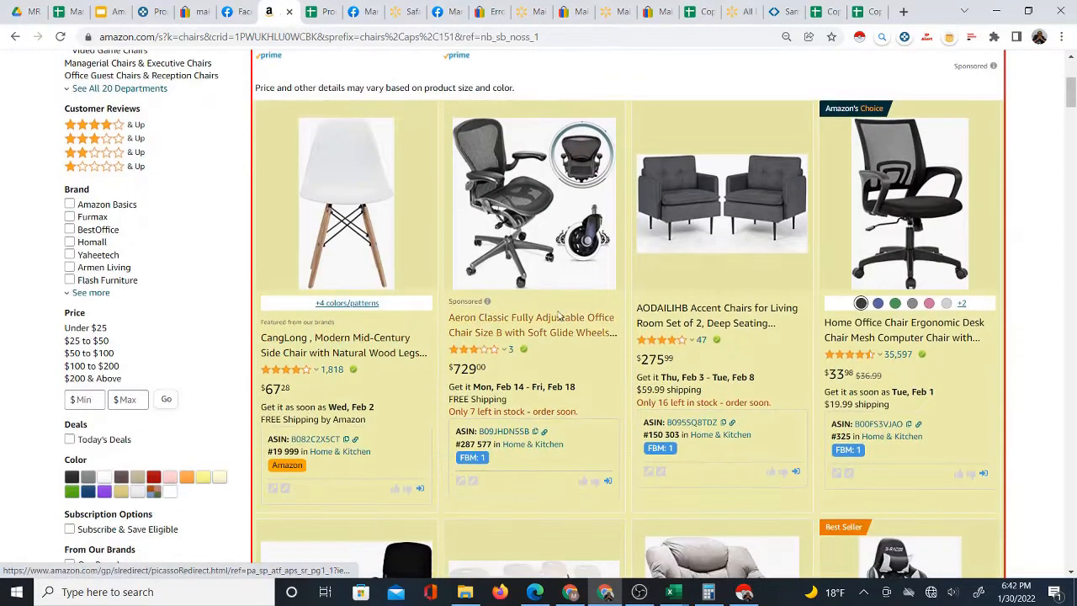
pyautogui.scroll(-3, 678, 324)
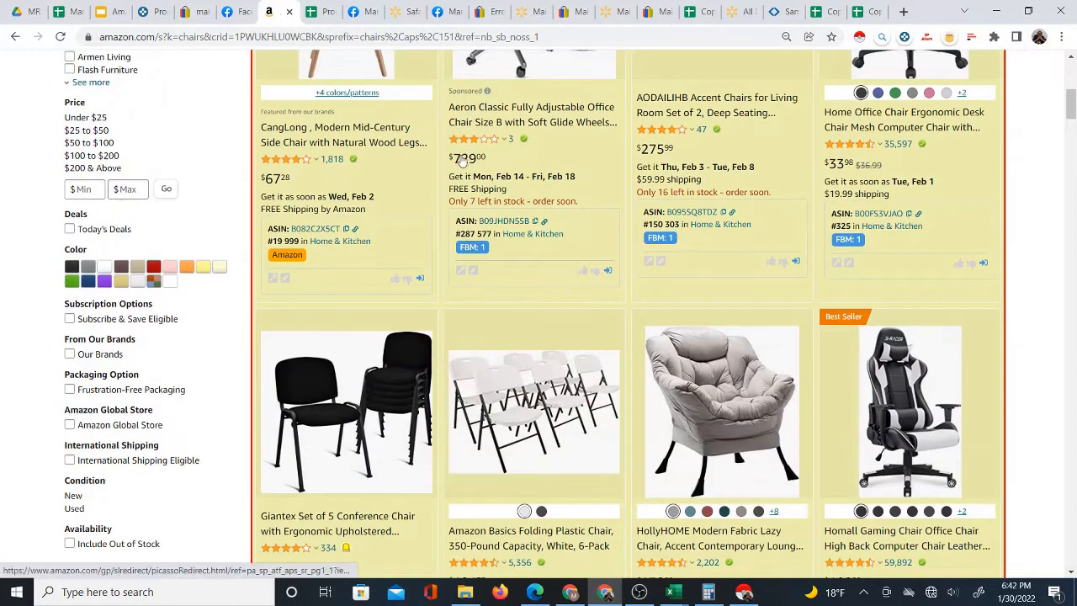
# - Return to the profit sheet and open the Google Search link of the first product, the CangLong side chair
pyautogui.scroll(-2, 497, 435)
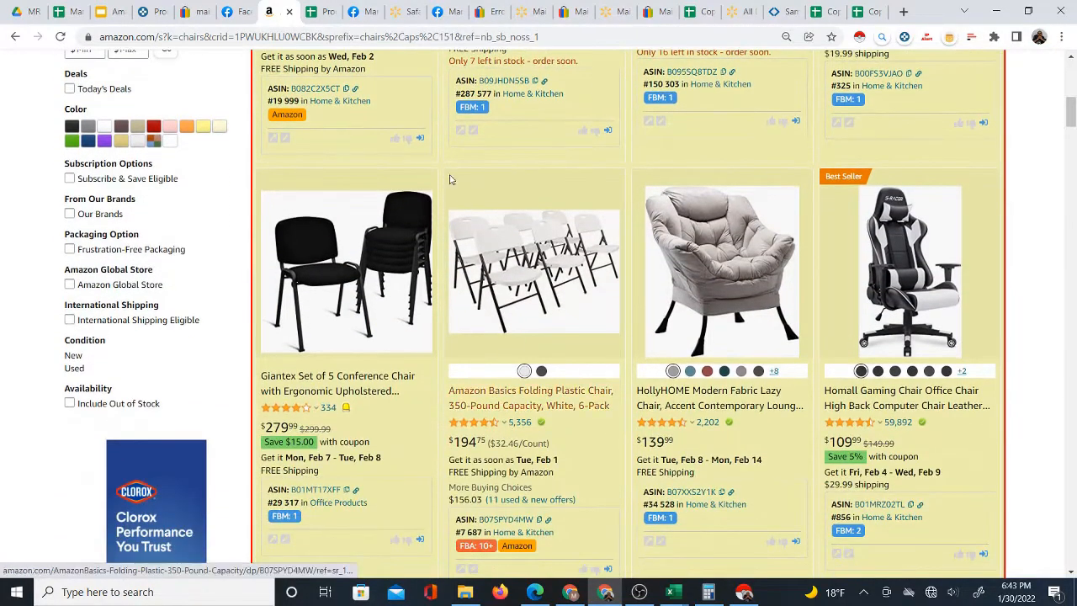
pyautogui.click(697, 14)
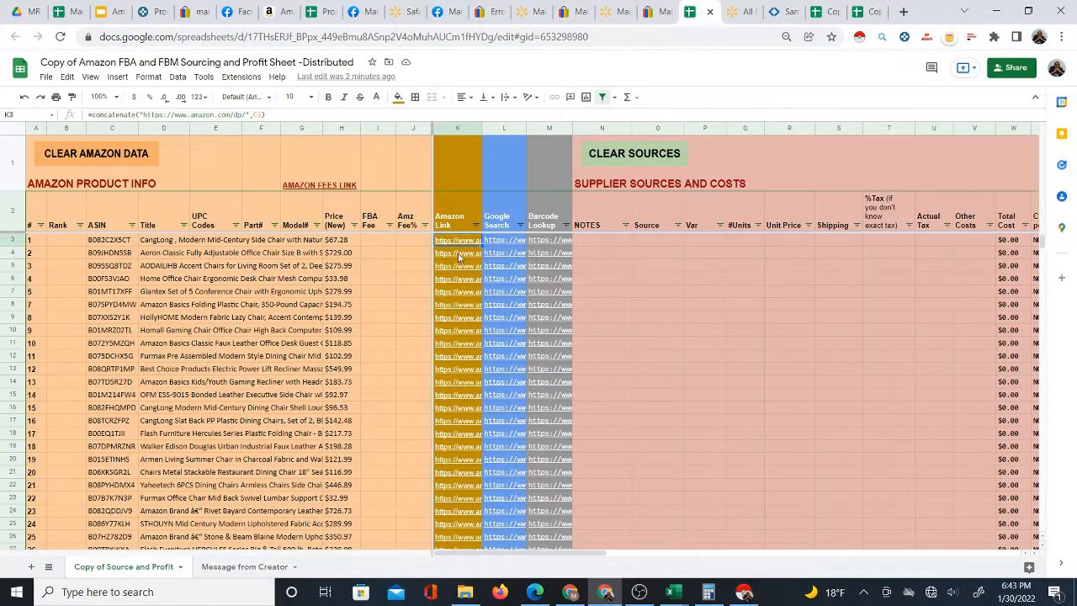
pyautogui.moveTo(464, 252)
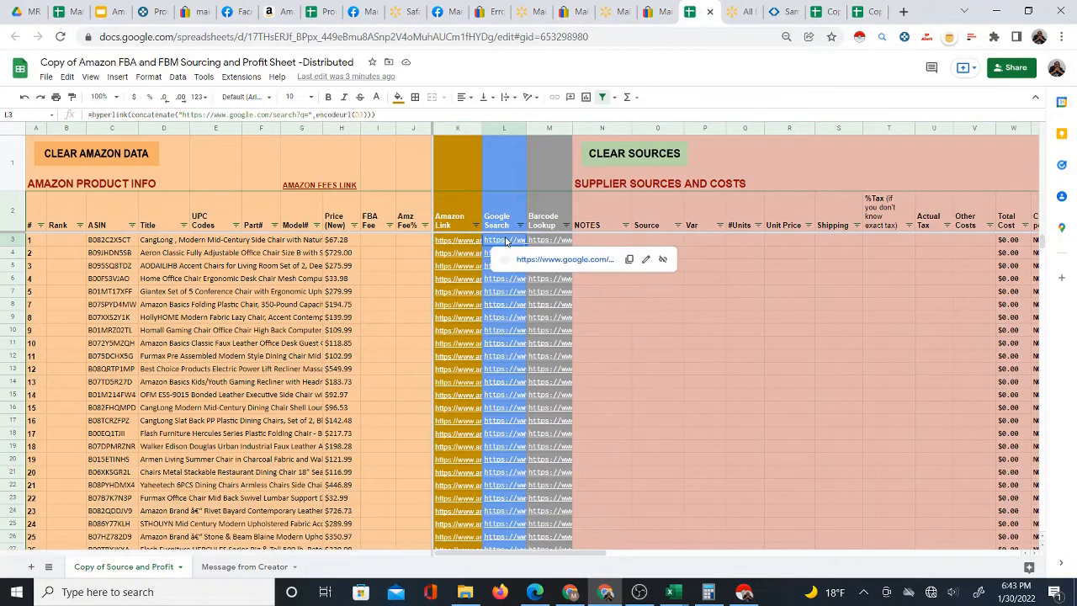
pyautogui.click(530, 263)
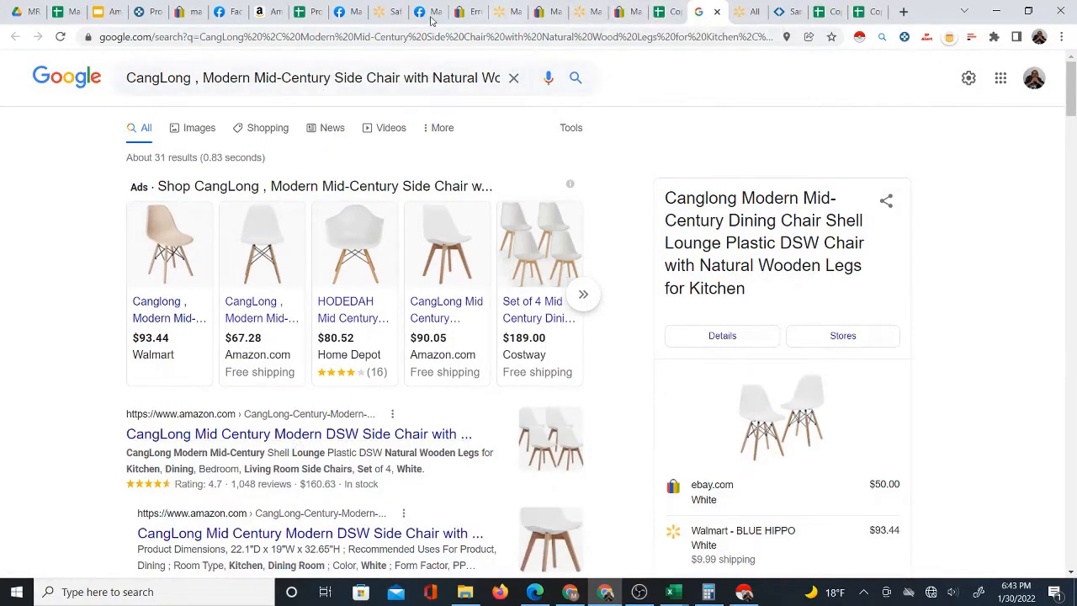
# - From the profit sheet, open the Google Search link for the Aeron Classic office chair and examine the shopping offers
pyautogui.click(301, 12)
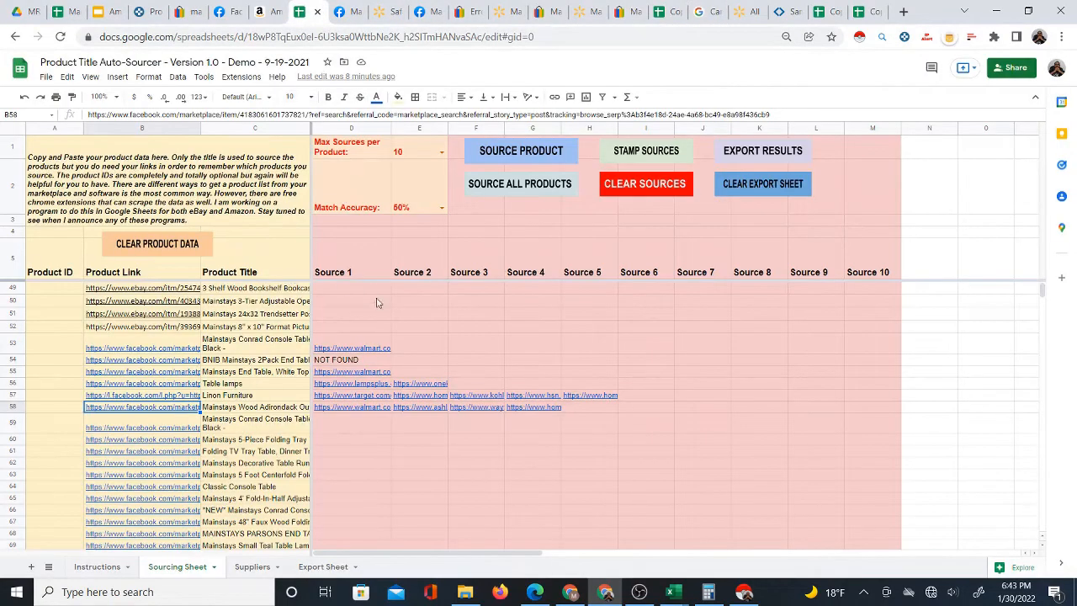
pyautogui.click(655, 13)
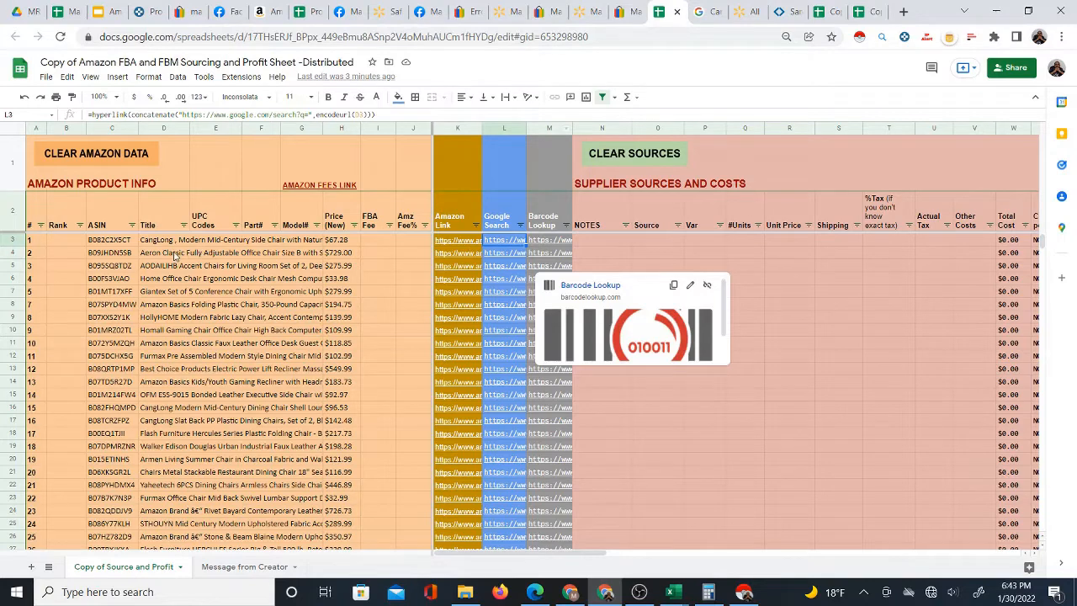
pyautogui.click(175, 254)
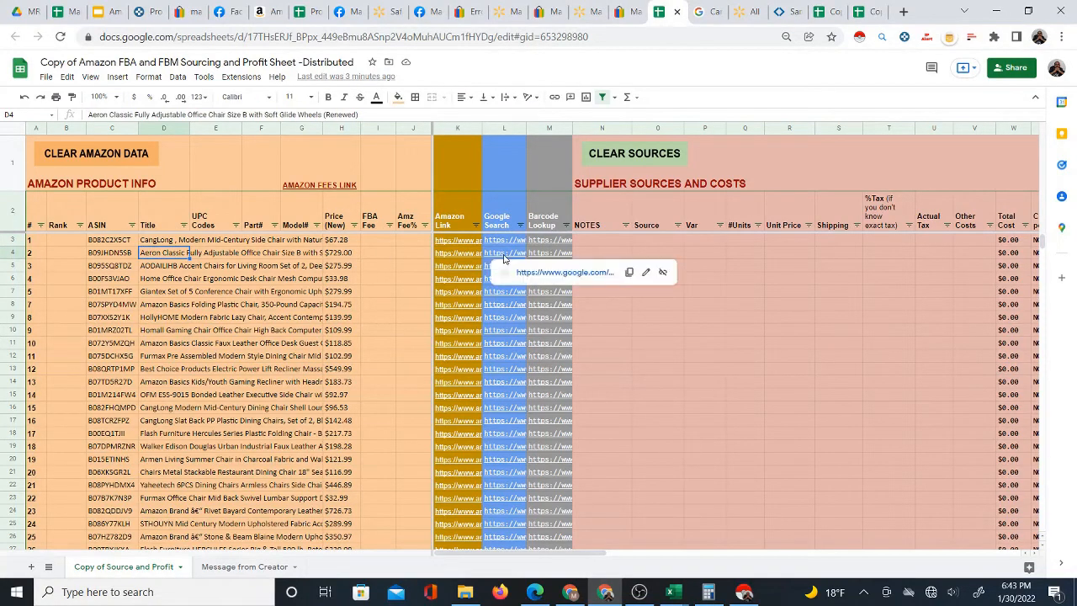
pyautogui.click(504, 255)
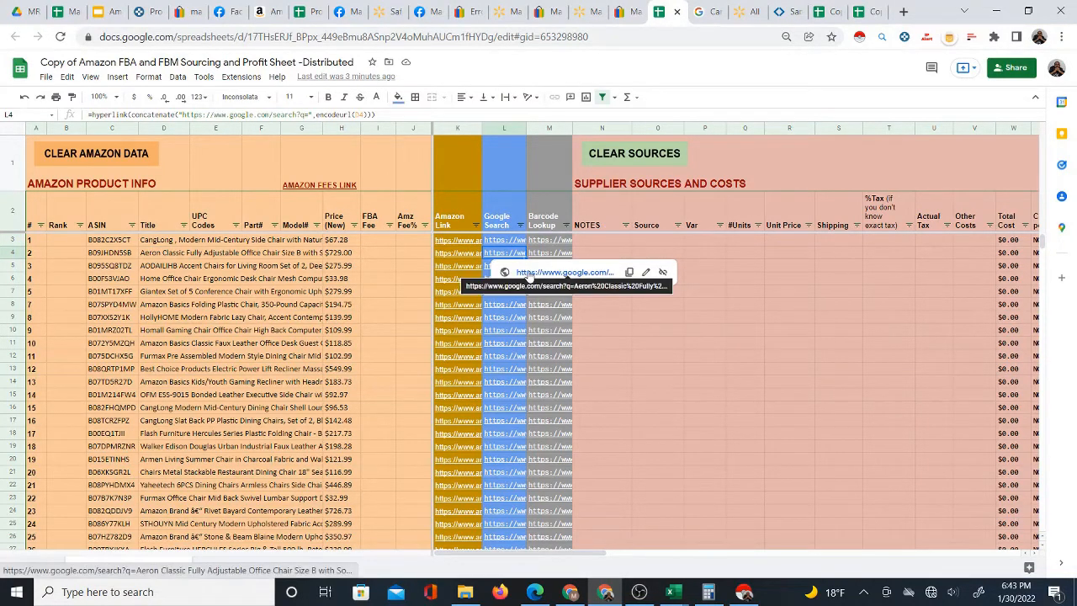
pyautogui.click(527, 272)
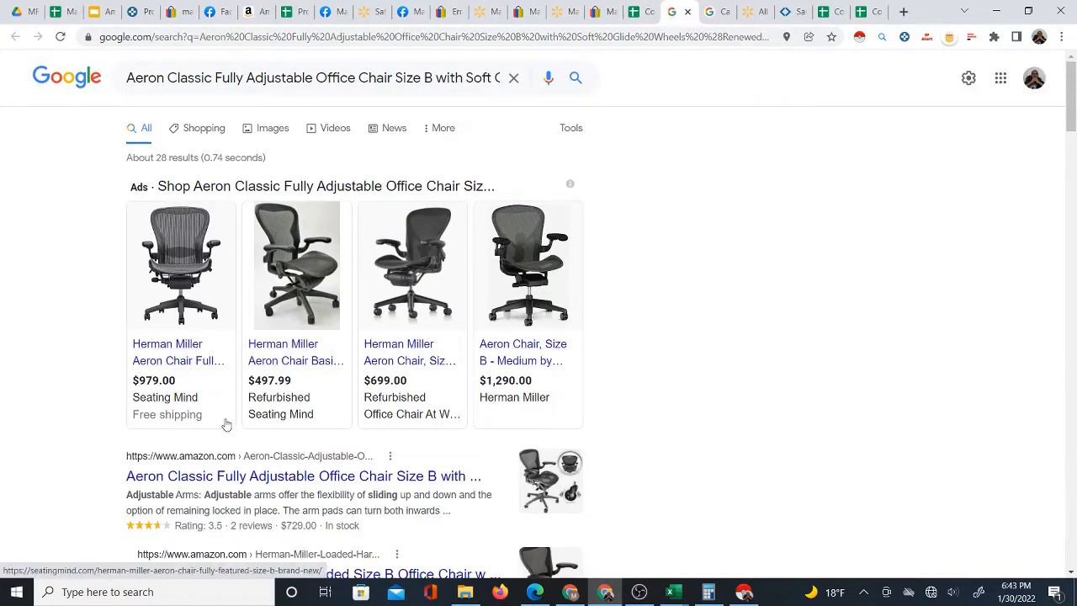
pyautogui.moveTo(450, 363)
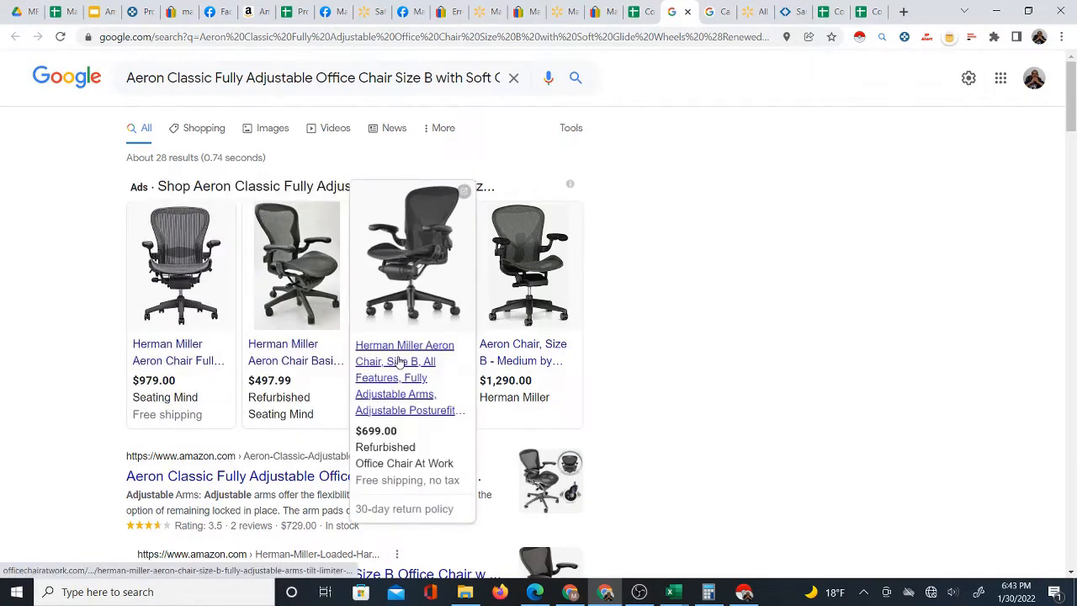
pyautogui.moveTo(534, 359)
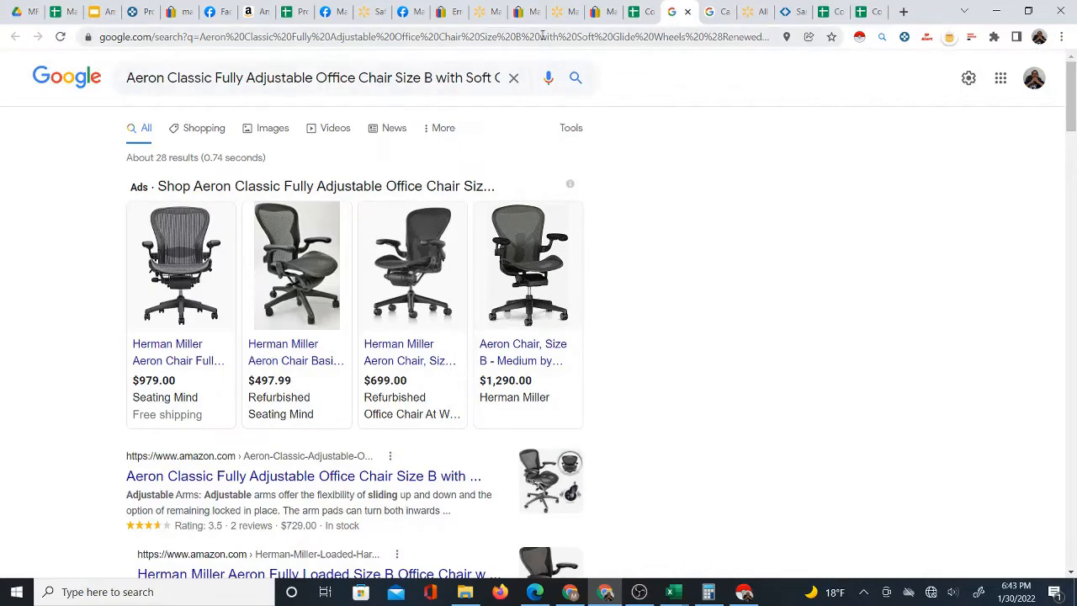
# - Close the Google results pages for the CangLong chair and the Aeron chair
pyautogui.click(716, 12)
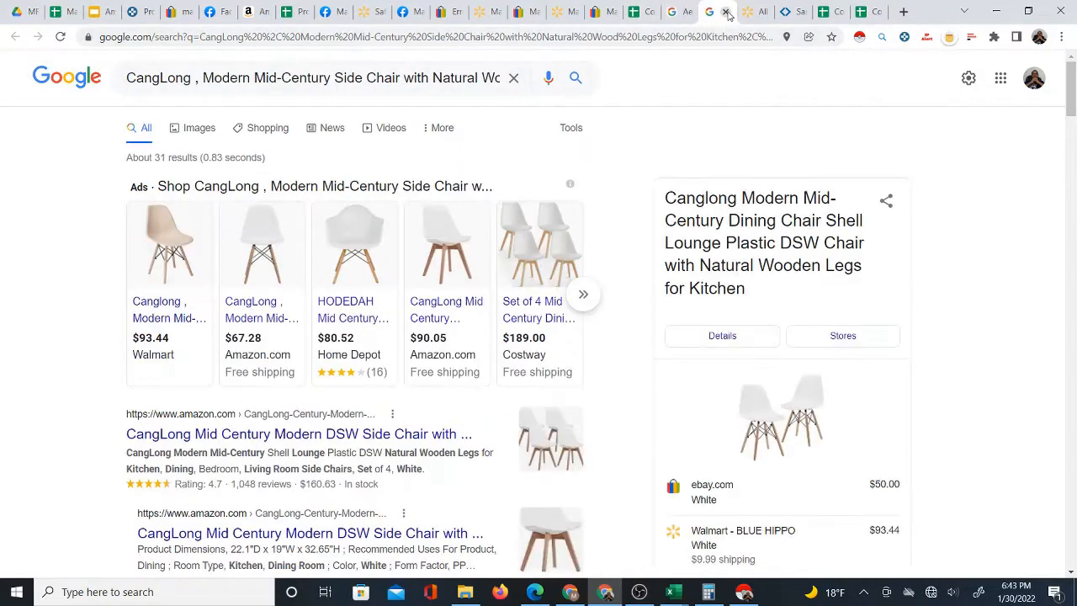
pyautogui.click(725, 12)
pyautogui.click(680, 13)
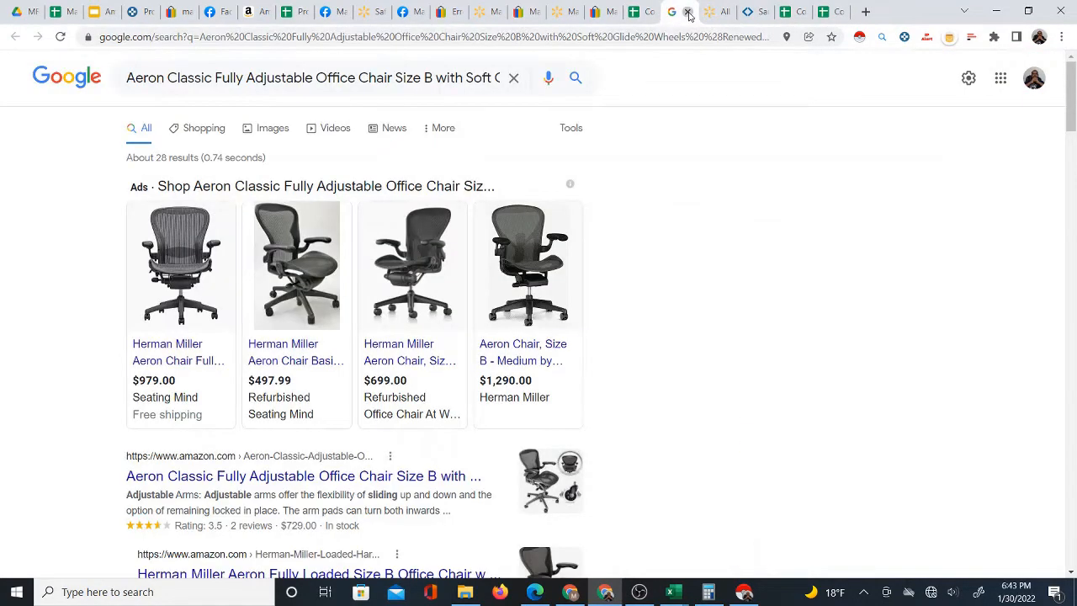
pyautogui.click(687, 13)
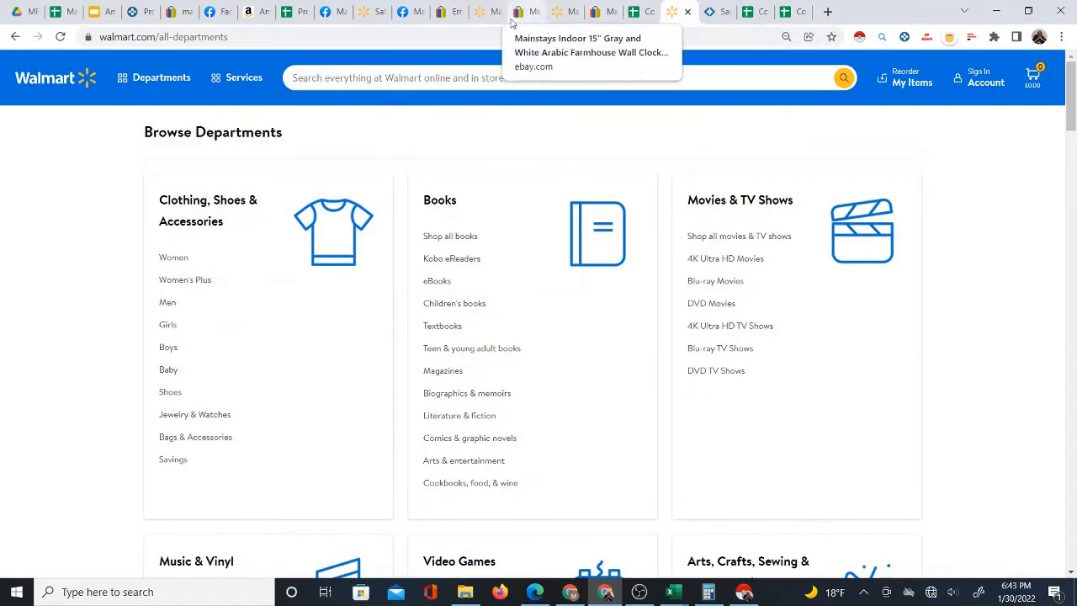
# - View the Product Title Auto-Sourcer sheet, and examine the ratings, review counts and prices in the Amazon chairs results
pyautogui.click(287, 12)
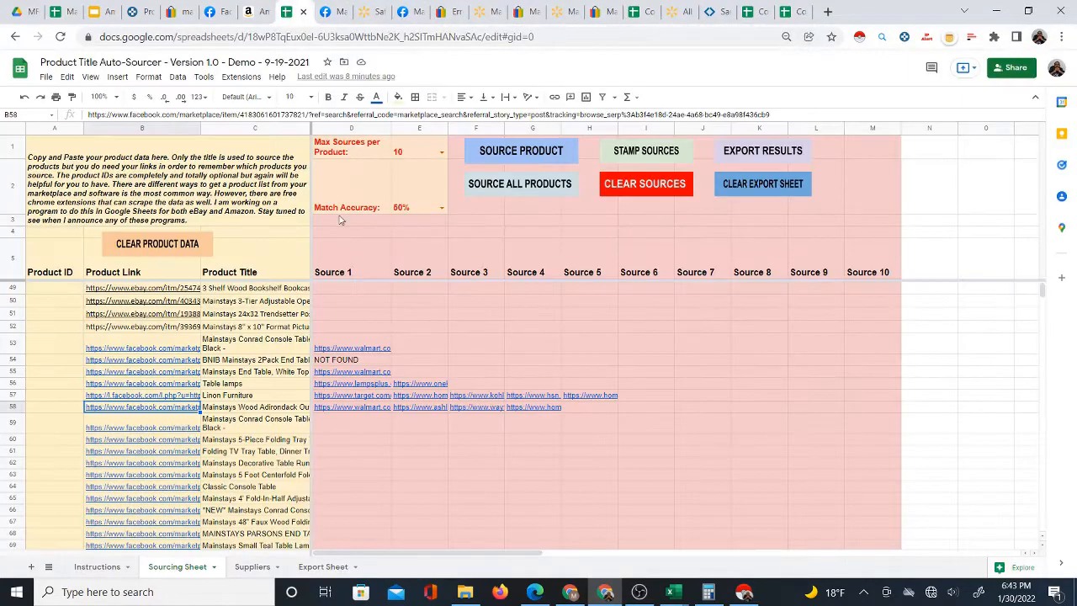
pyautogui.click(278, 15)
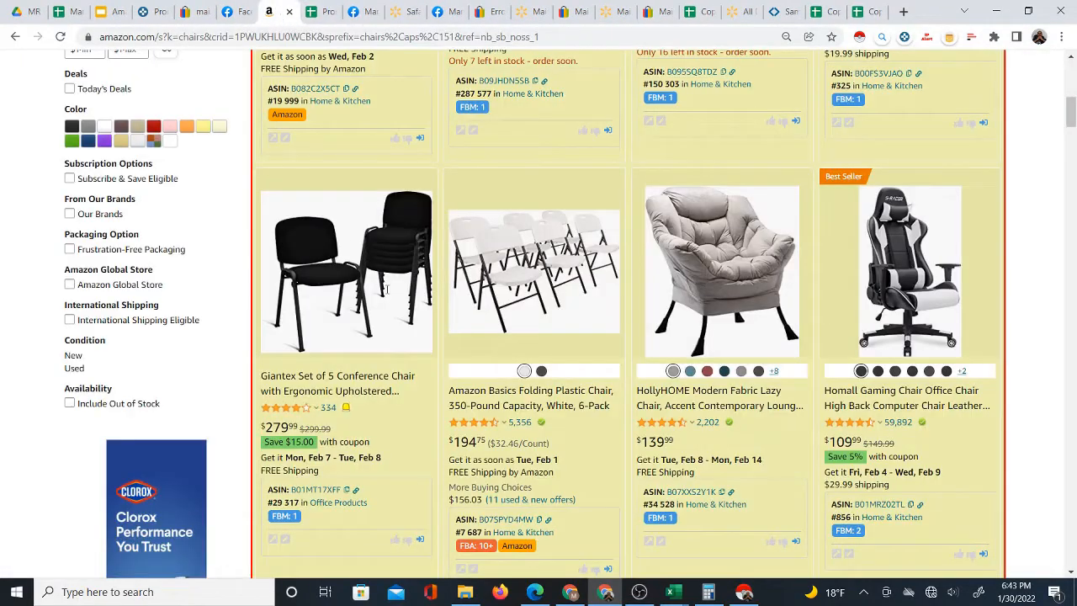
pyautogui.scroll(10, 375, 344)
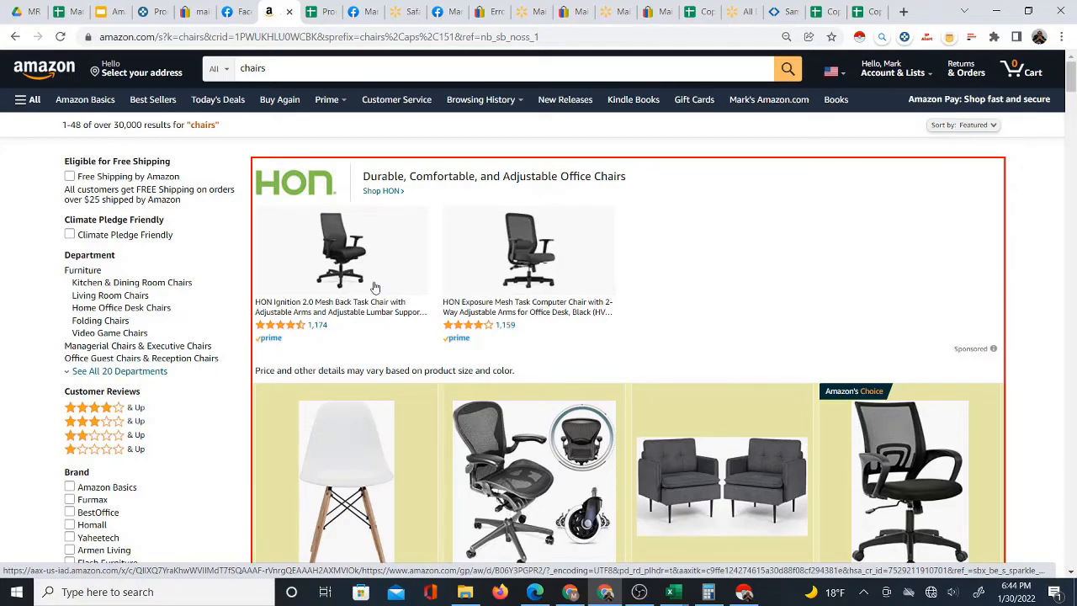
pyautogui.scroll(-4, 648, 458)
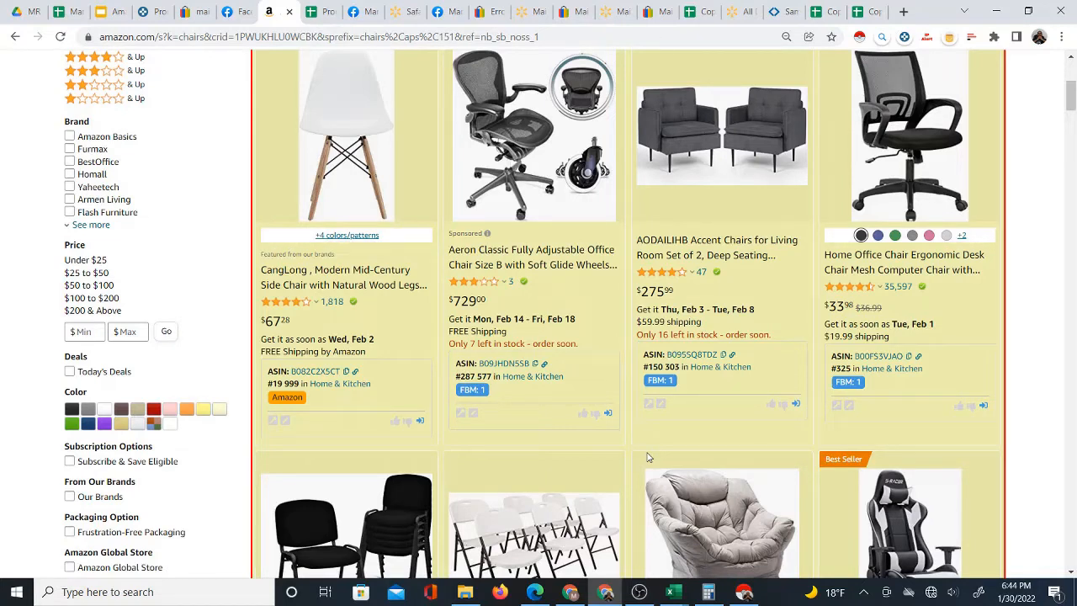
pyautogui.scroll(4, 769, 390)
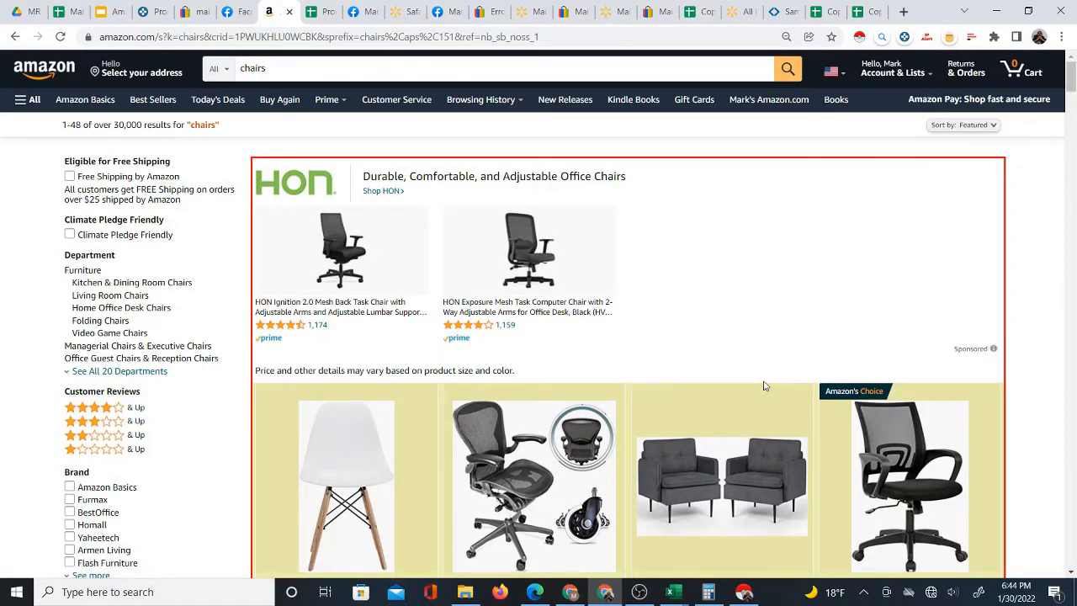
pyautogui.scroll(-2, 849, 244)
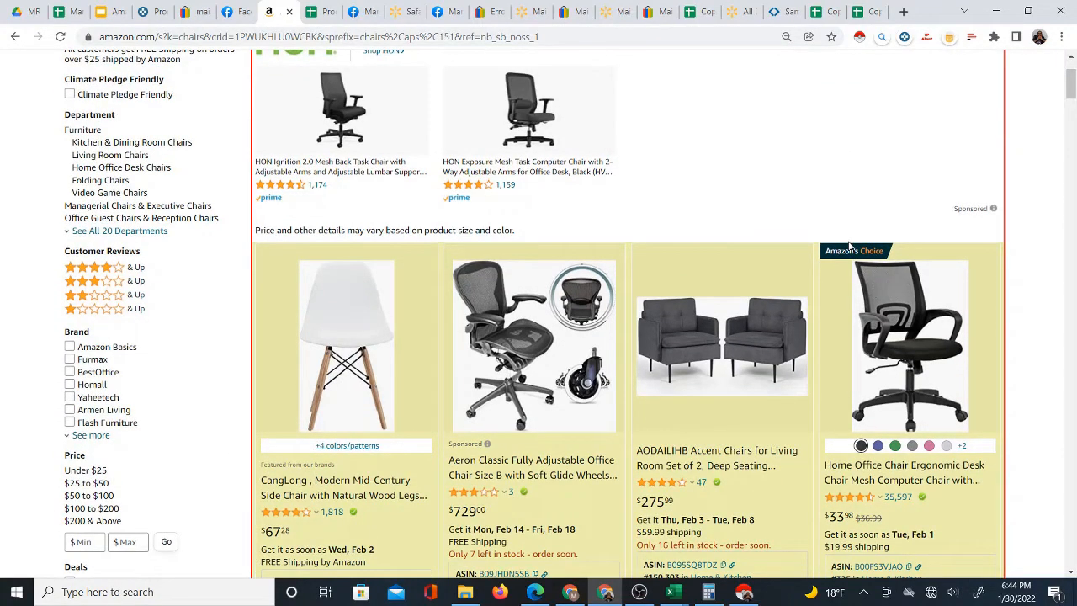
pyautogui.scroll(-2, 687, 279)
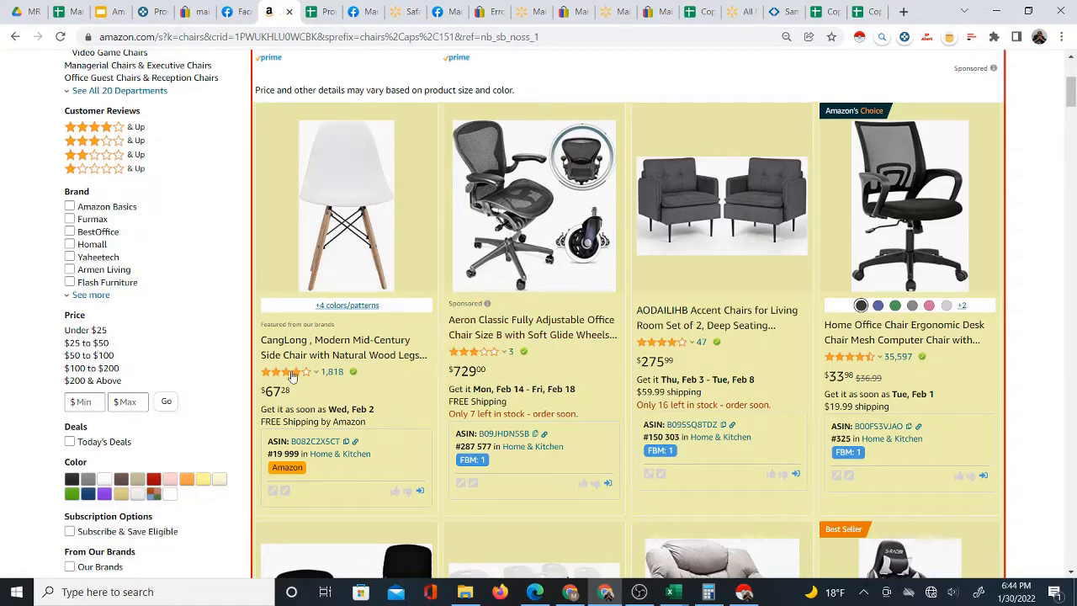
pyautogui.moveTo(340, 379)
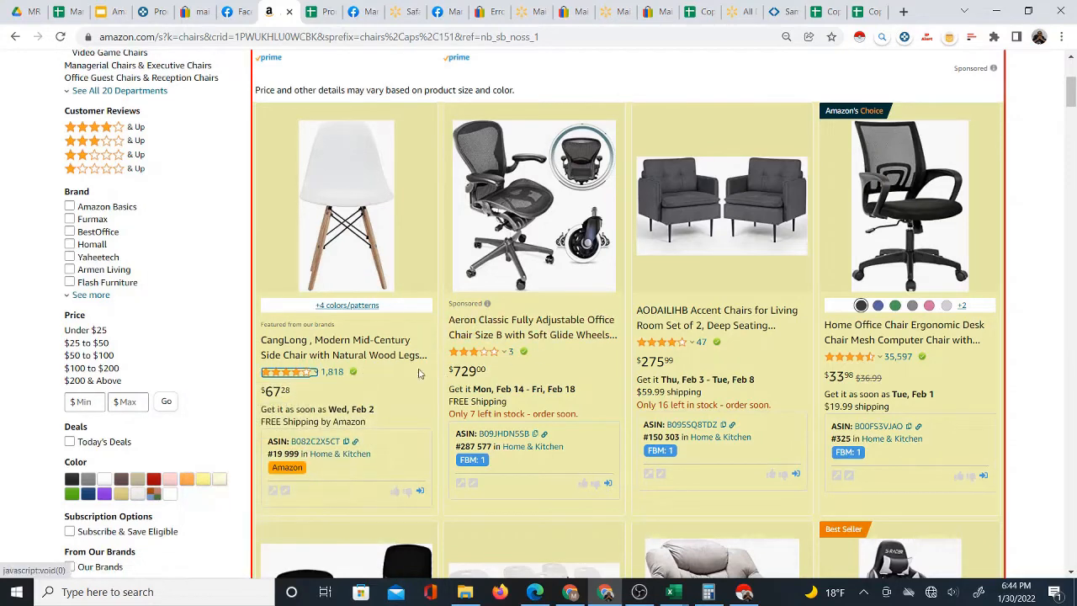
# - View the amazon (30) workbook in Excel, then switch to the ebay (7) workbook and widen the purchase-options column F
pyautogui.moveTo(674, 592)
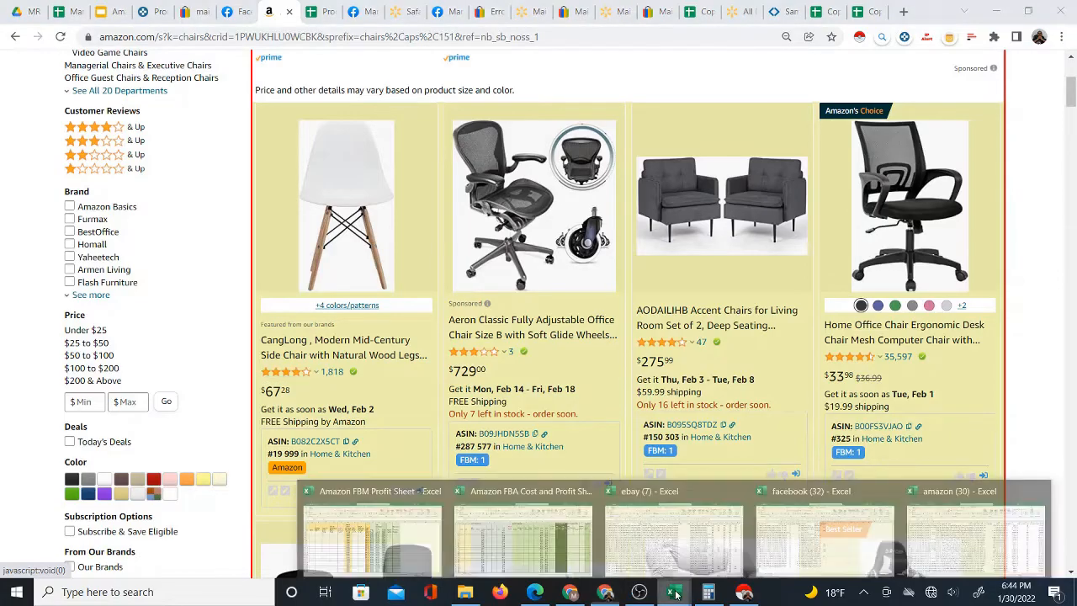
pyautogui.click(954, 528)
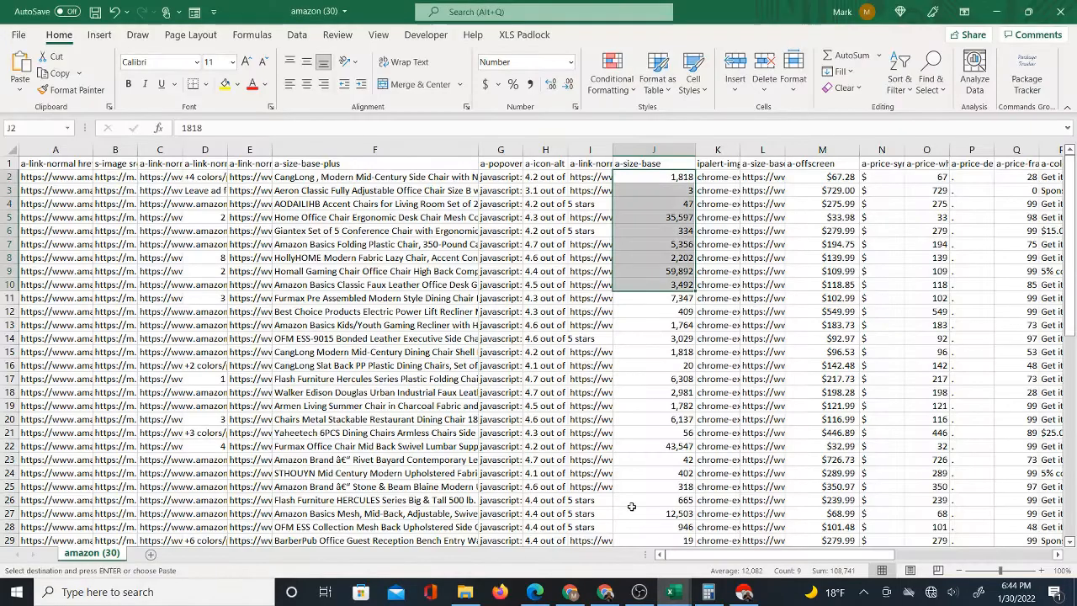
pyautogui.moveTo(673, 592)
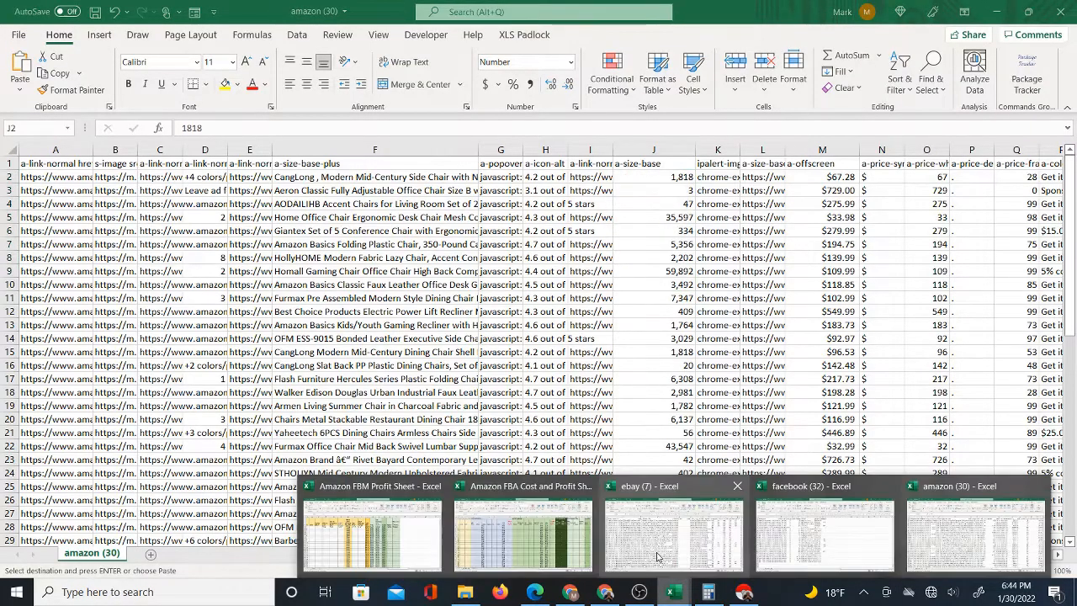
pyautogui.click(680, 546)
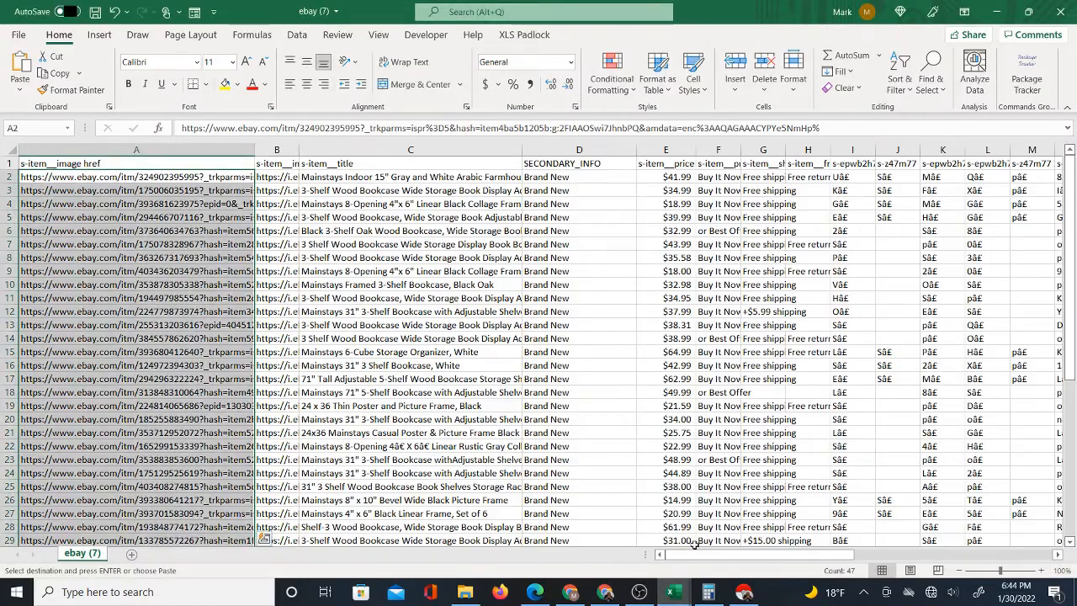
pyautogui.moveTo(694, 547); pyautogui.dragTo(695, 572)
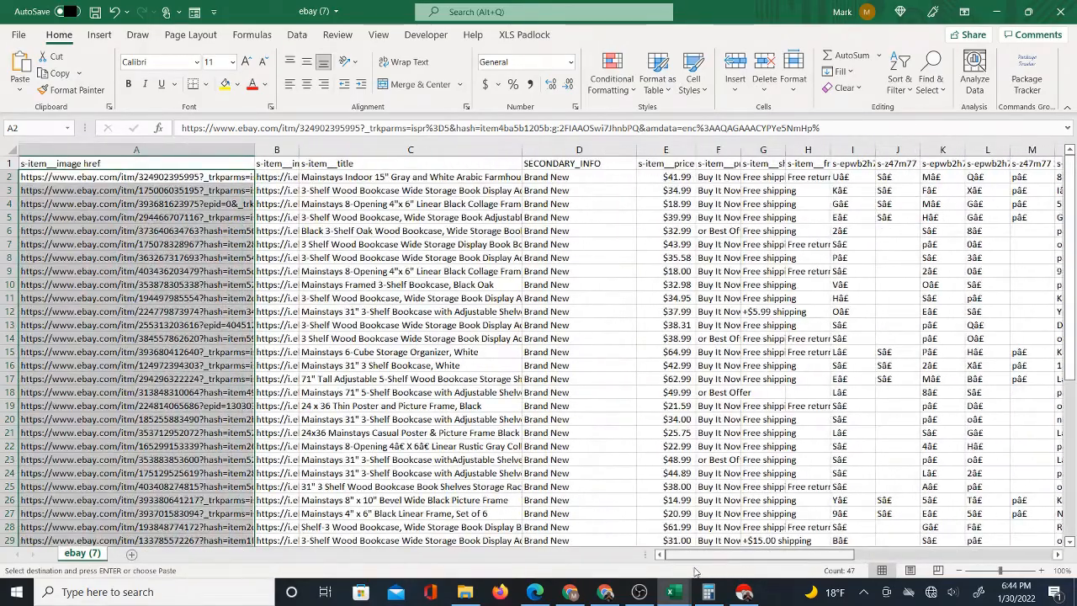
pyautogui.moveTo(742, 149); pyautogui.dragTo(825, 149)
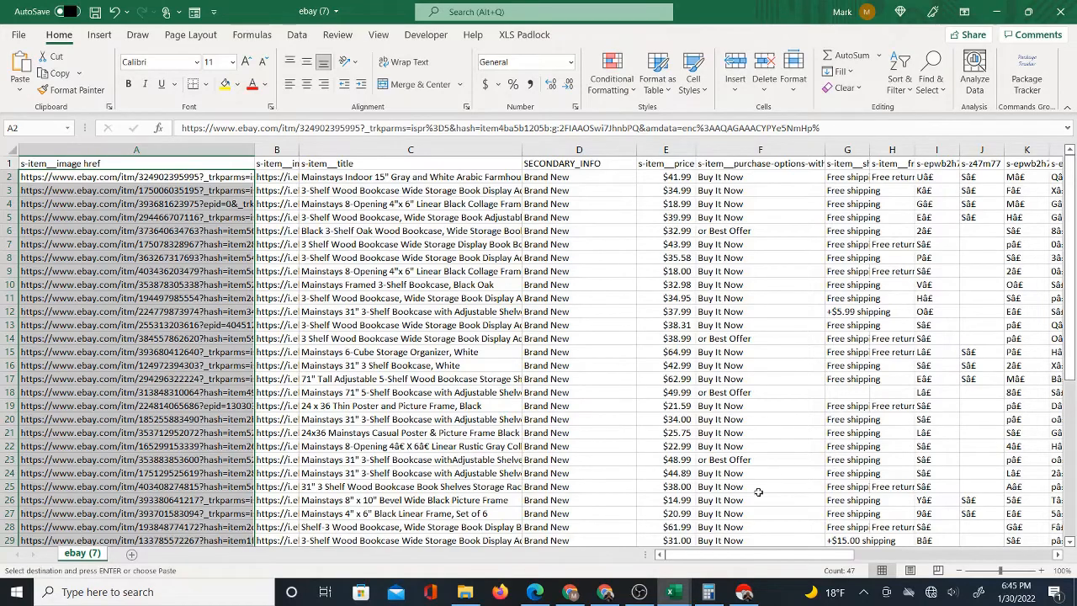
# - Widen the BOLD column AF with the watcher and sold notes, and select the s-item__price values in E2:E16
pyautogui.moveTo(759, 555); pyautogui.dragTo(850, 555)
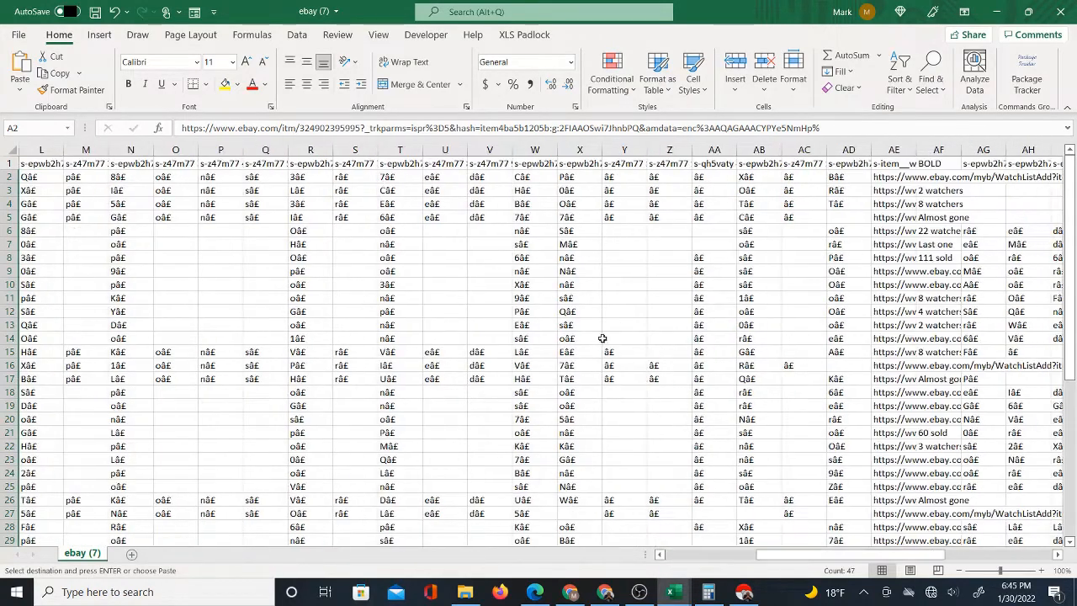
pyautogui.moveTo(777, 556); pyautogui.dragTo(845, 551)
pyautogui.click(580, 257)
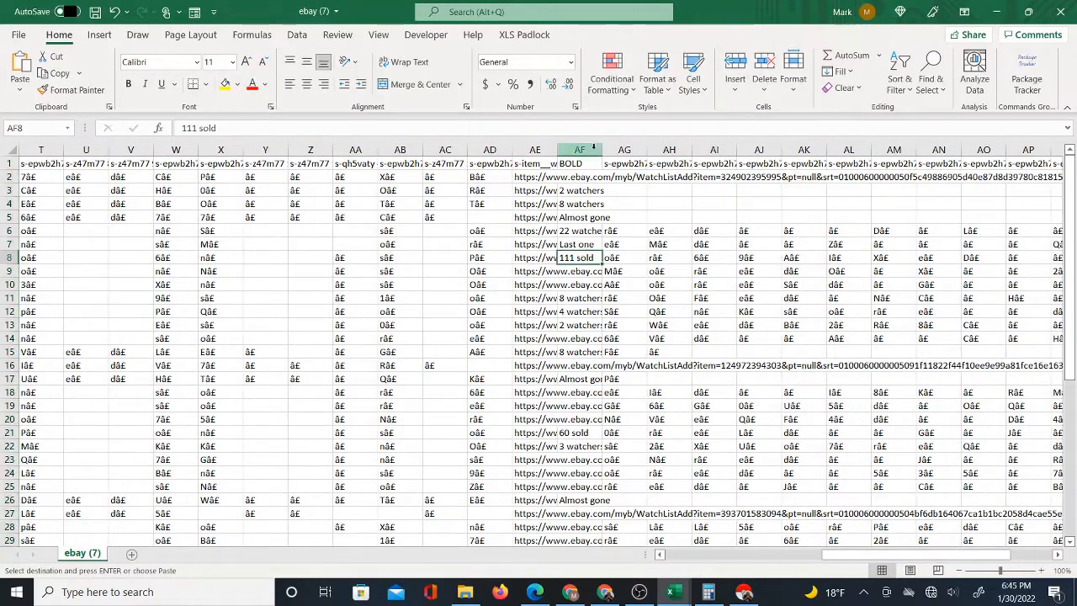
pyautogui.moveTo(594, 148); pyautogui.dragTo(681, 149)
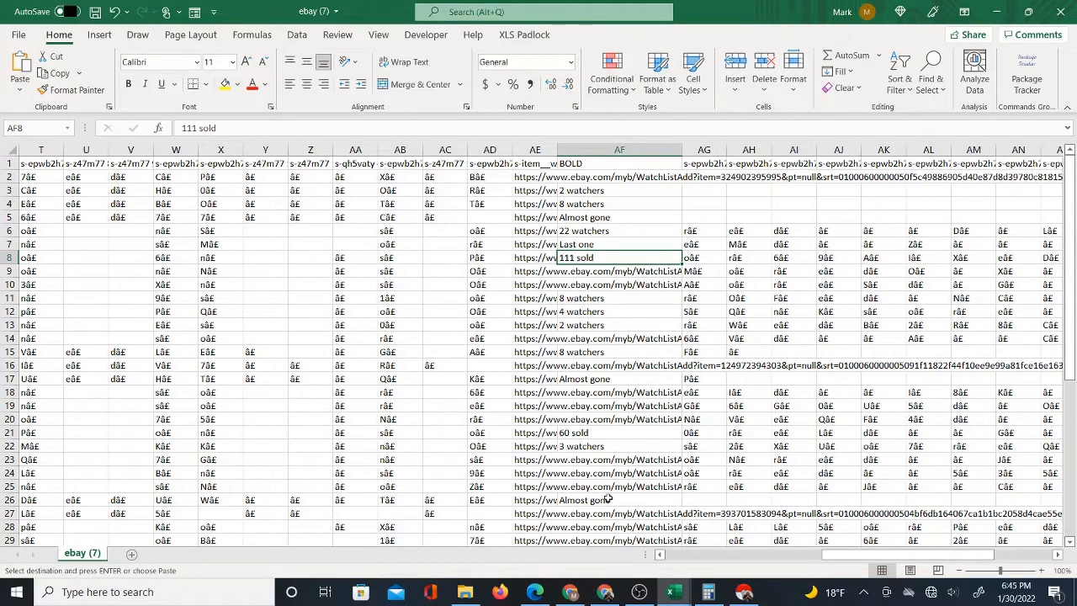
pyautogui.moveTo(826, 554); pyautogui.dragTo(671, 545)
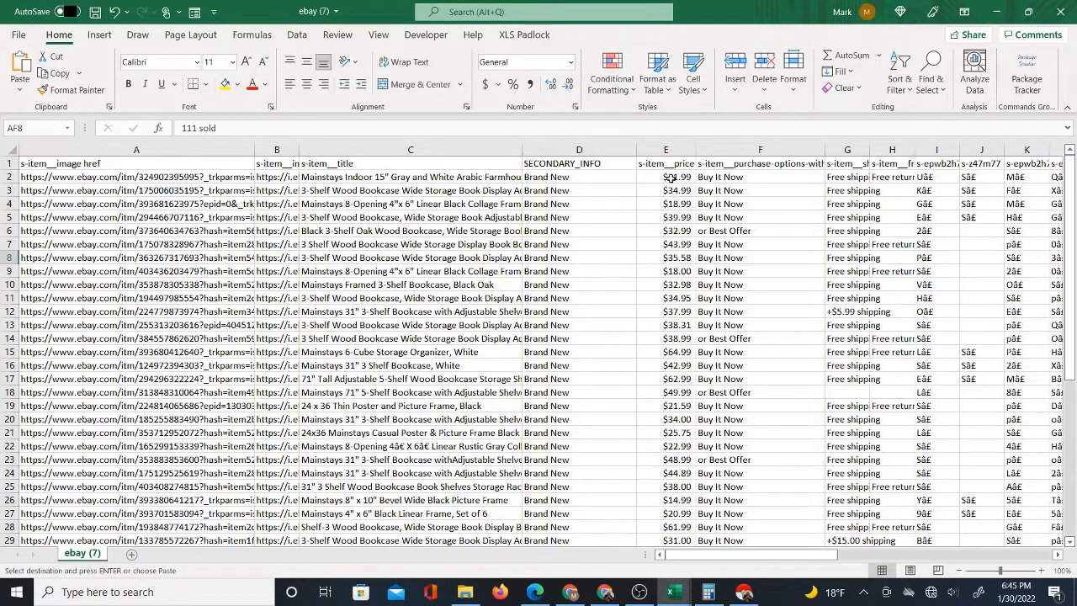
pyautogui.moveTo(673, 178); pyautogui.dragTo(672, 364)
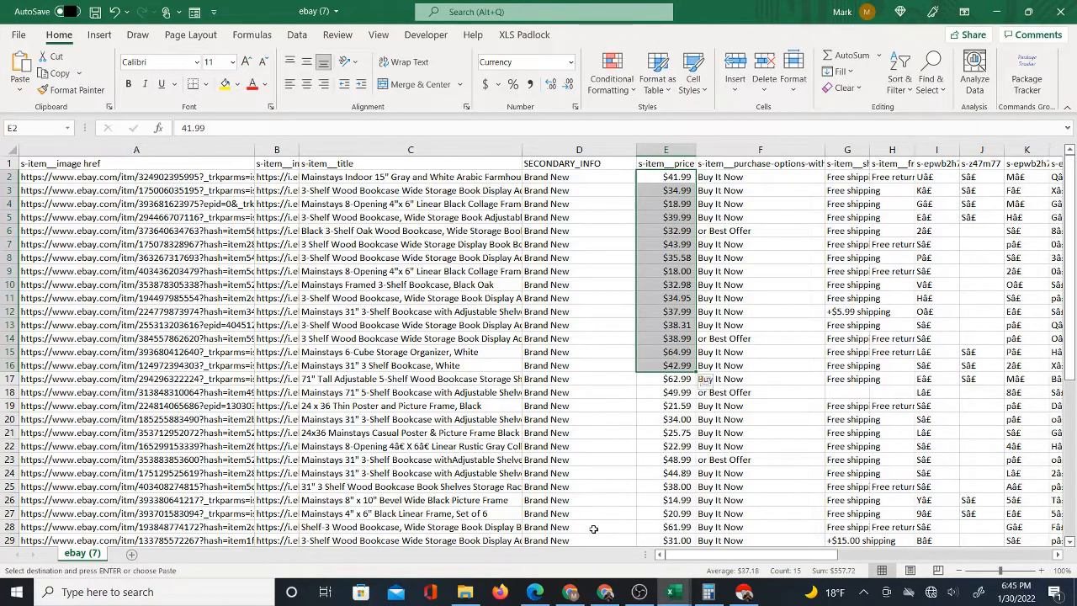
# - Review the scraped columns of the facebook (32) workbook in Excel, and return to the Amazon chairs results in Chrome
pyautogui.click(606, 589)
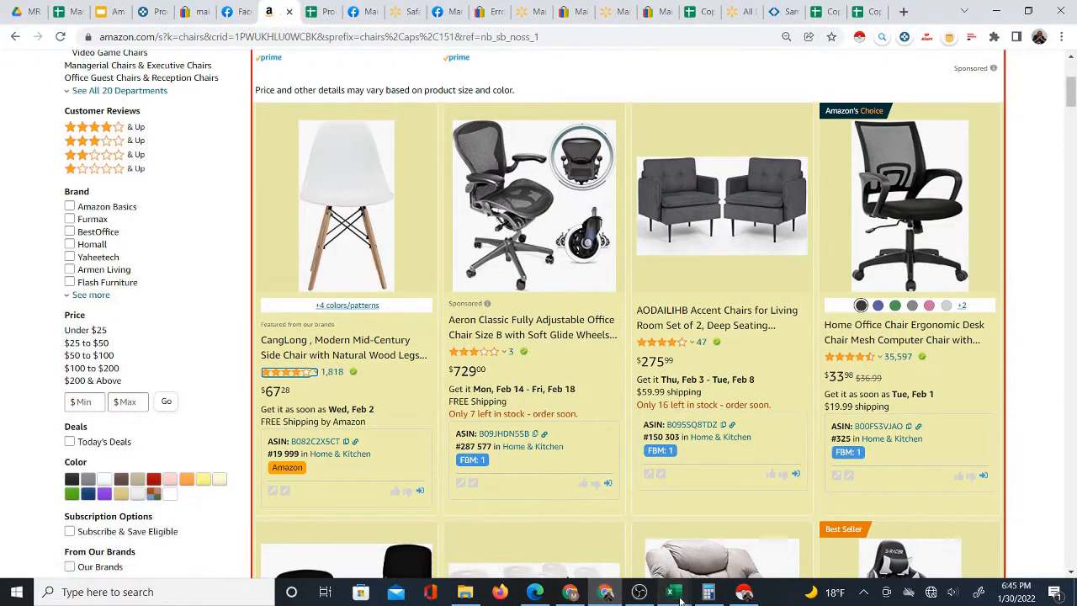
pyautogui.moveTo(676, 589)
pyautogui.click(821, 526)
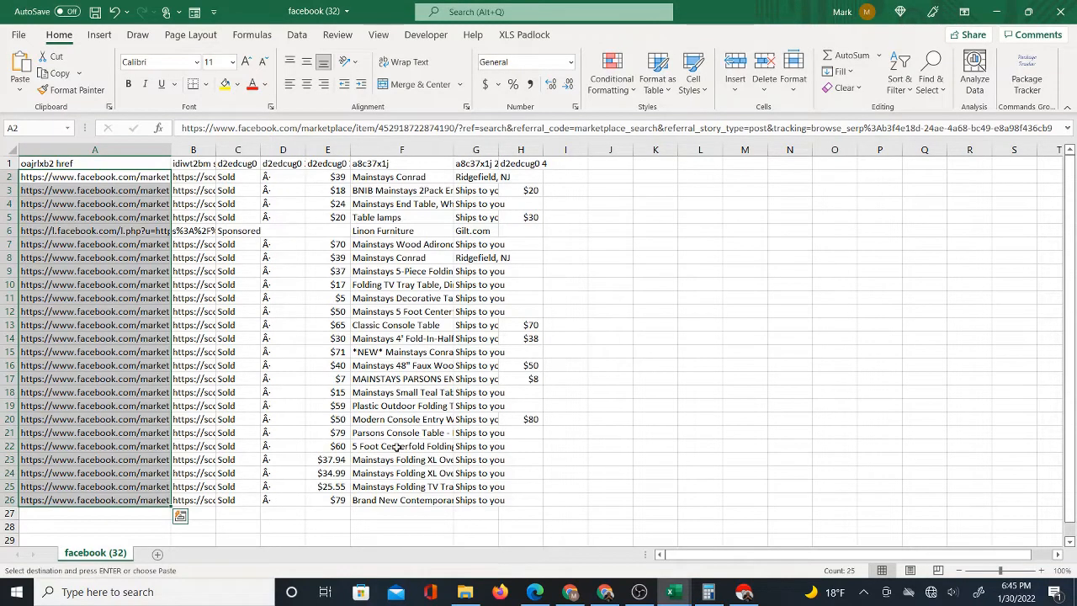
pyautogui.hotkey('ctrl', 'c')
pyautogui.click(605, 592)
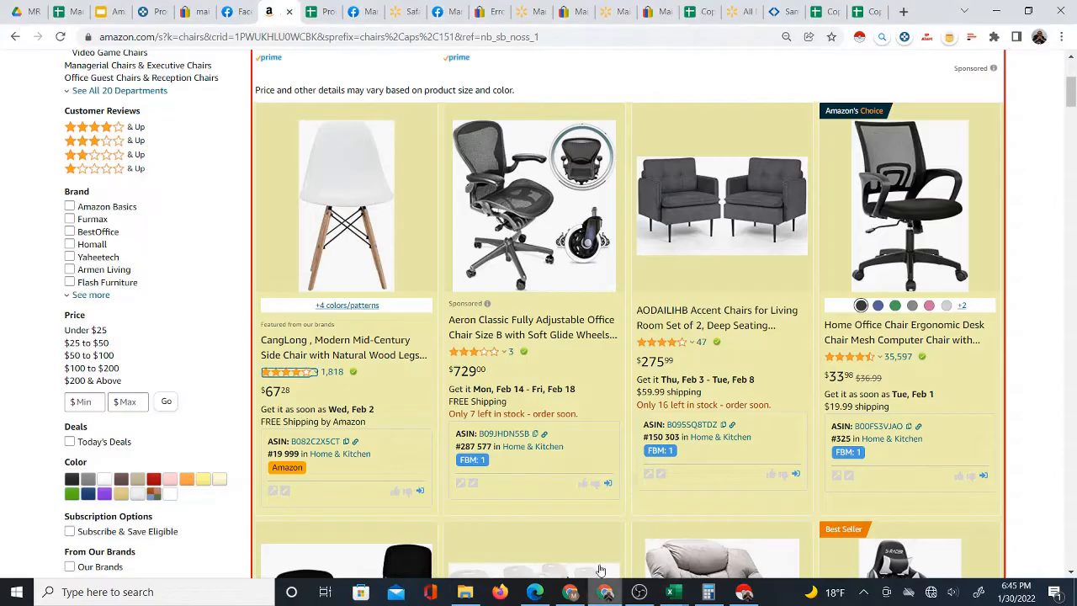
pyautogui.scroll(3, 541, 483)
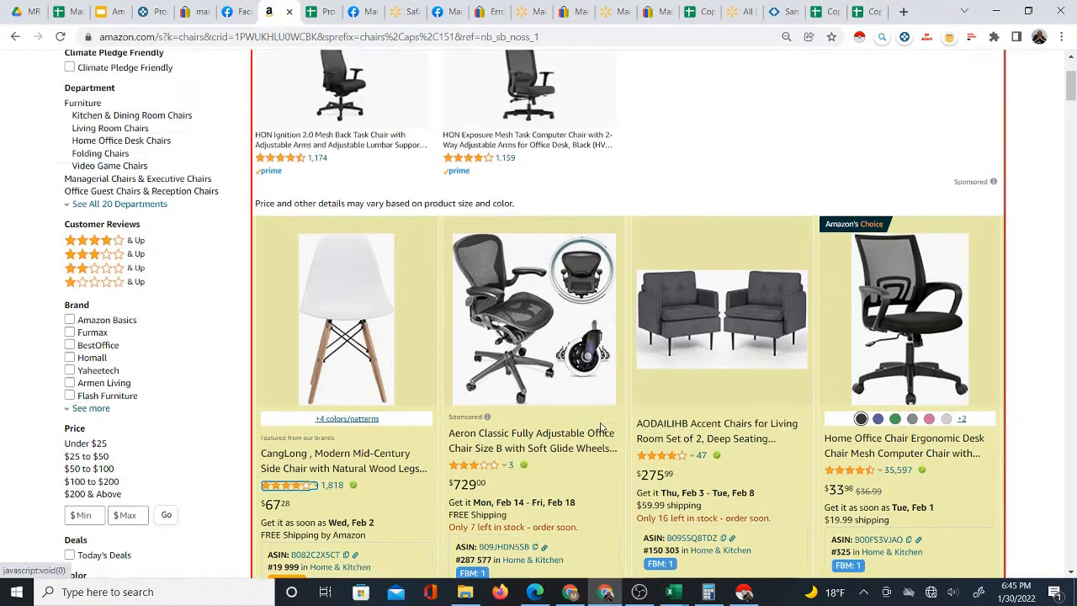